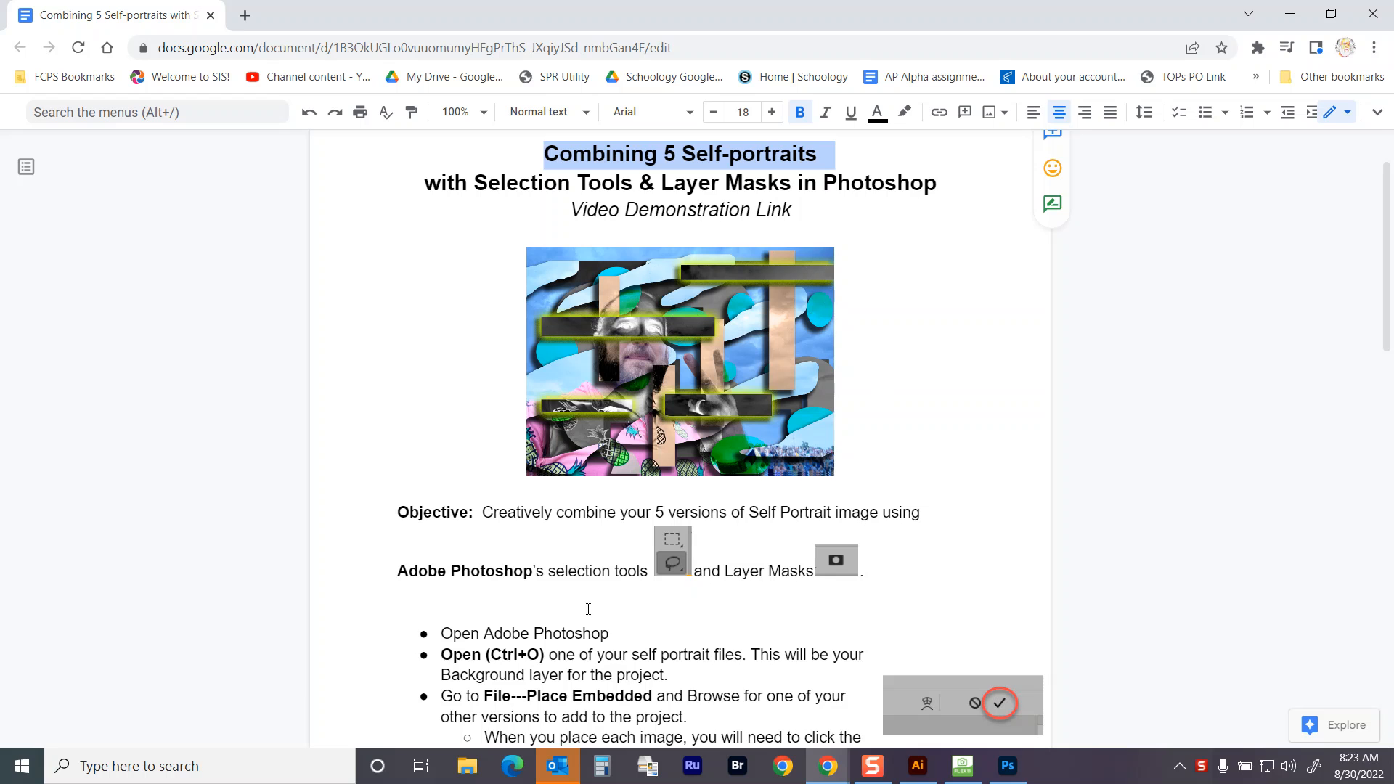
# Step: Review the assignment's opening instructions, highlighting the lines on opening Adobe Photoshop and opening a self-portrait file
pyautogui.scroll(-1, 447, 552)
pyautogui.moveTo(444, 541); pyautogui.dragTo(599, 543)
pyautogui.moveTo(442, 563); pyautogui.dragTo(551, 567)
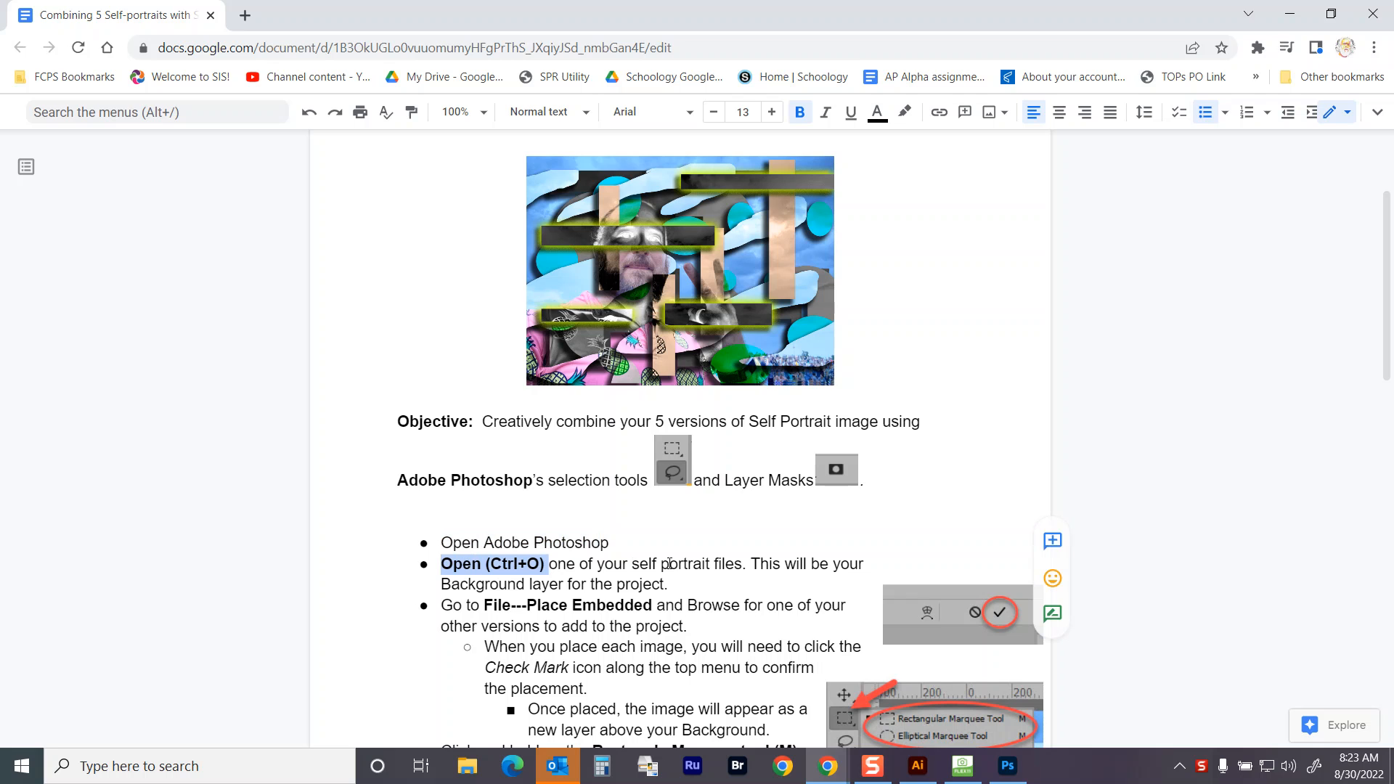
# Step: Switch to Photoshop and open the original colour self-portrait, Image Adjustments Selfie.jpg, from the Desktop
pyautogui.click(1008, 765)
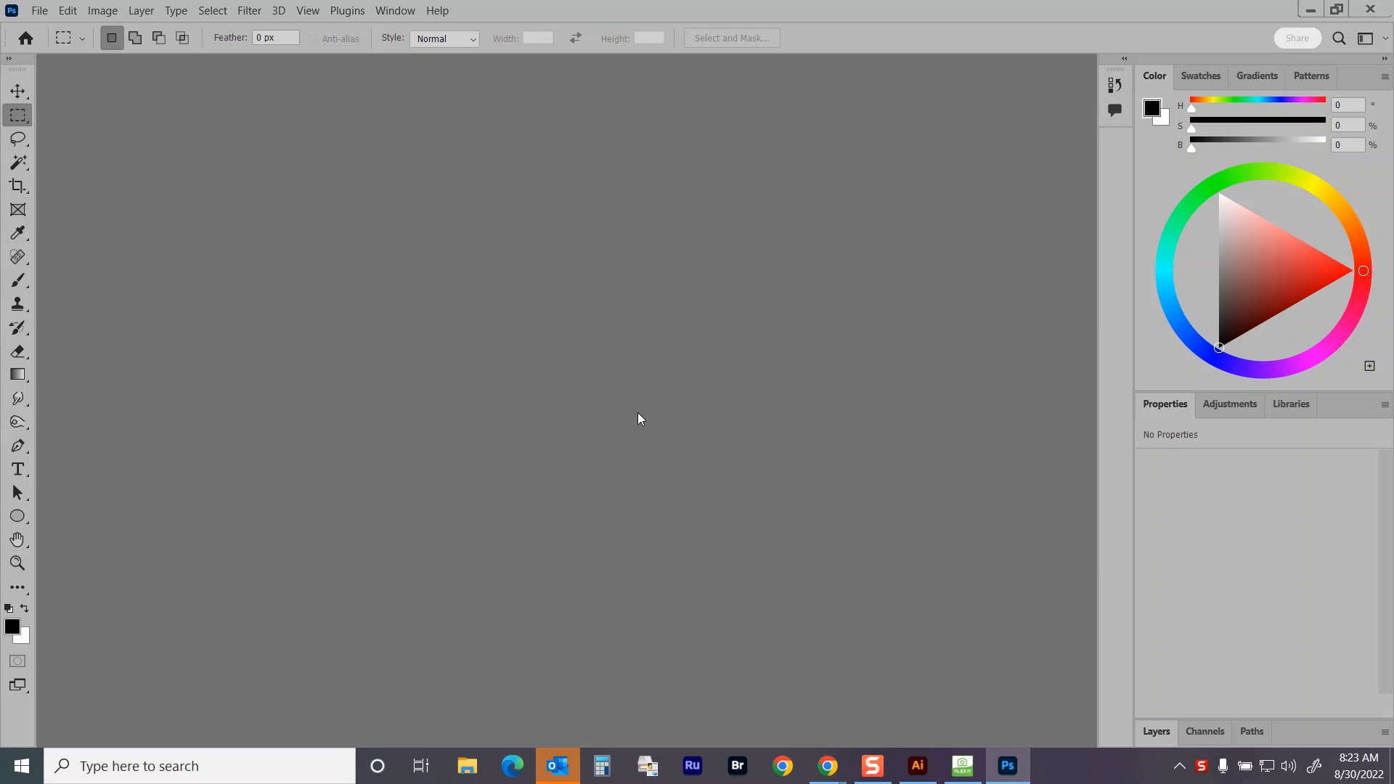
pyautogui.click(39, 10)
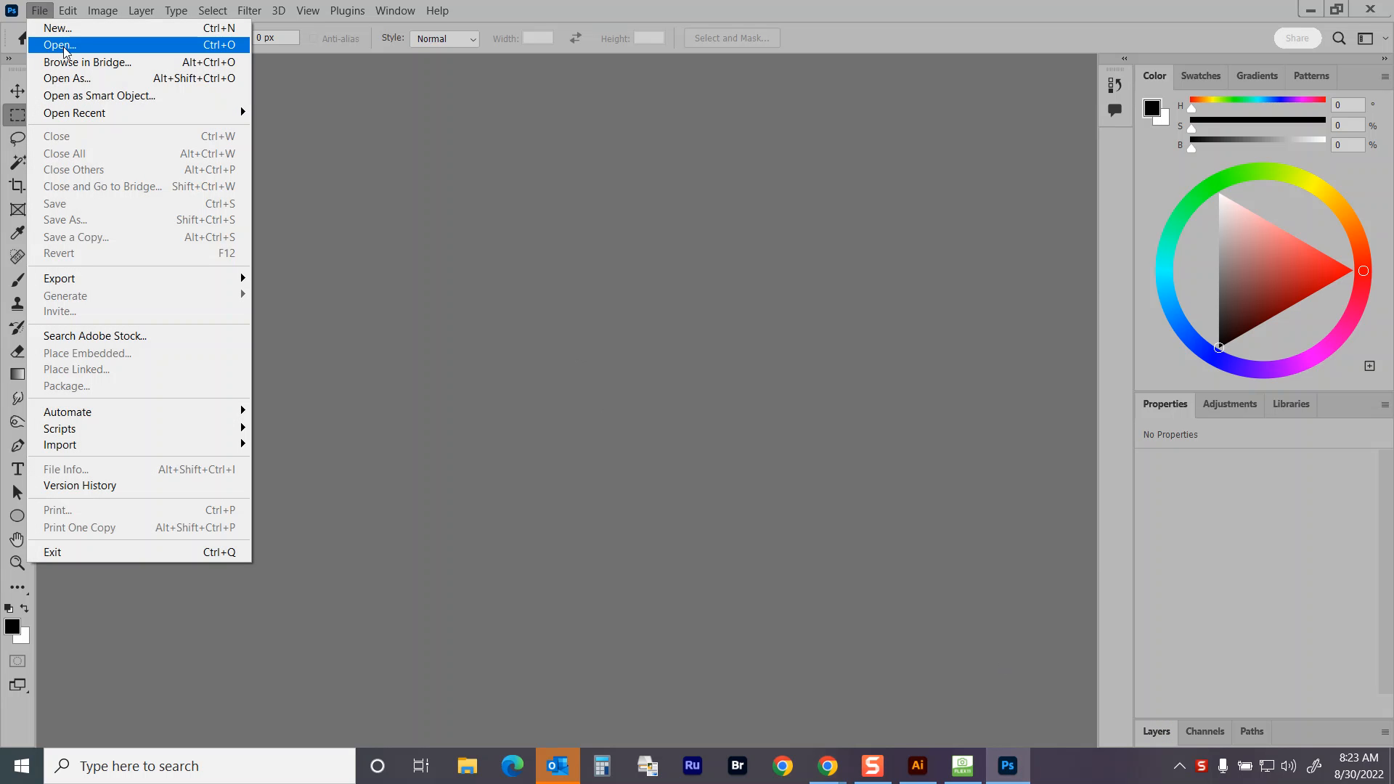
pyautogui.click(132, 45)
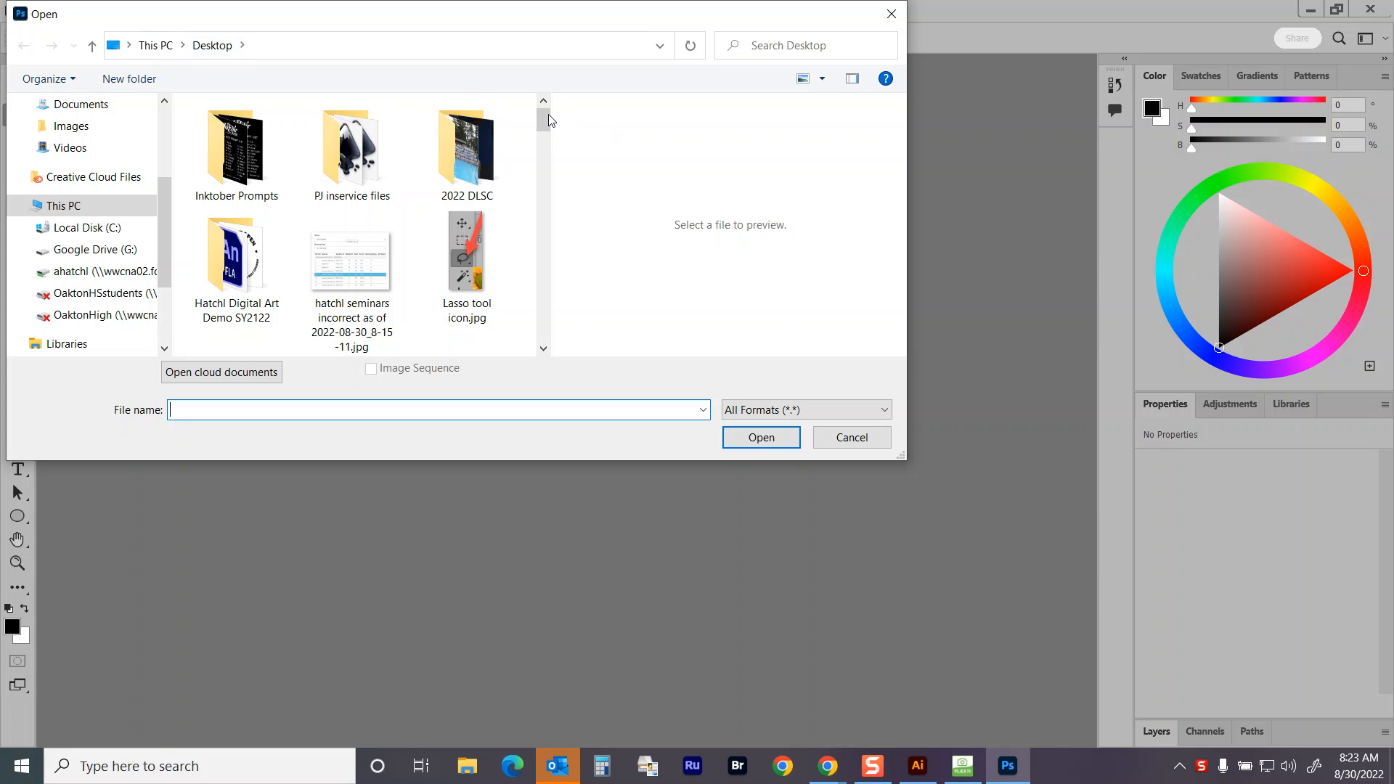
pyautogui.moveTo(545, 120)
pyautogui.mouseDown()
pyautogui.moveTo(554, 220)
pyautogui.moveTo(488, 222)
pyautogui.mouseUp()
pyautogui.click(376, 270)
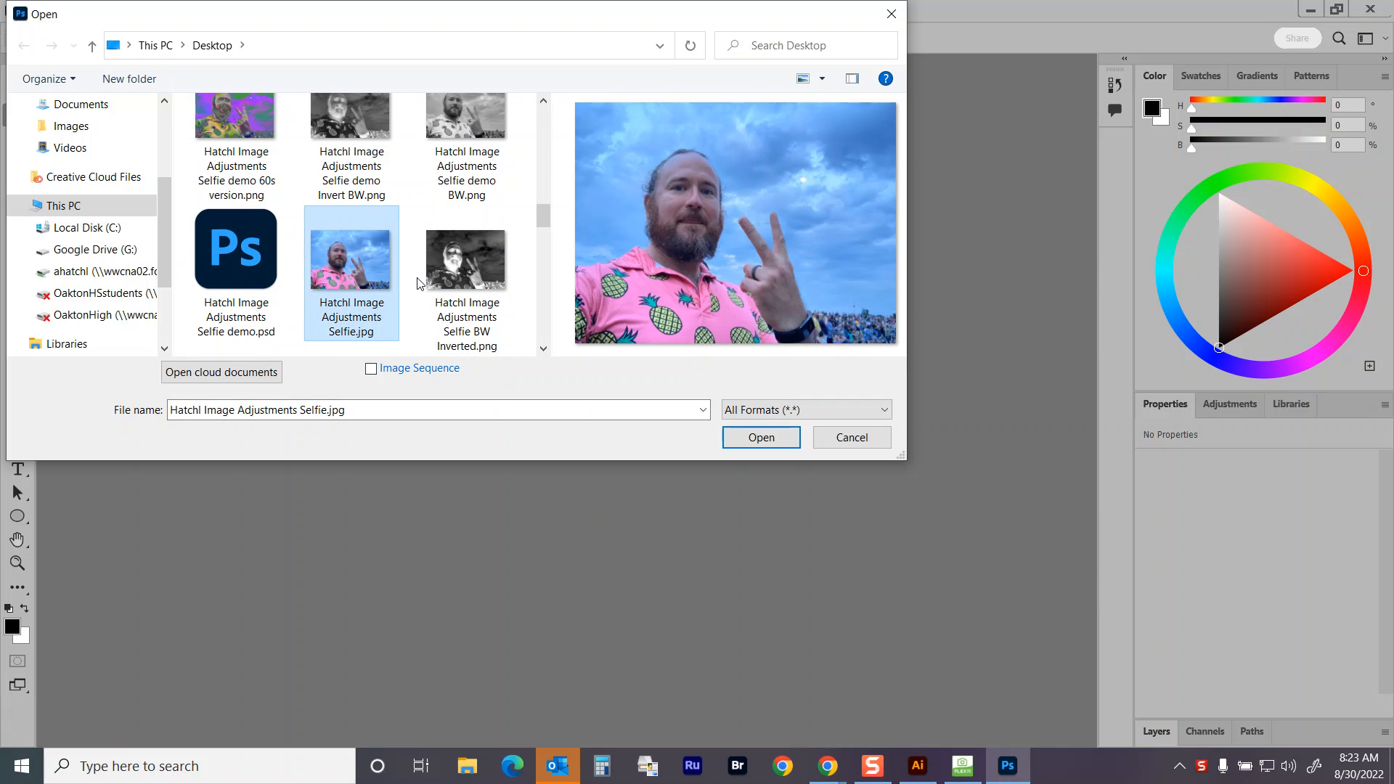
pyautogui.click(768, 441)
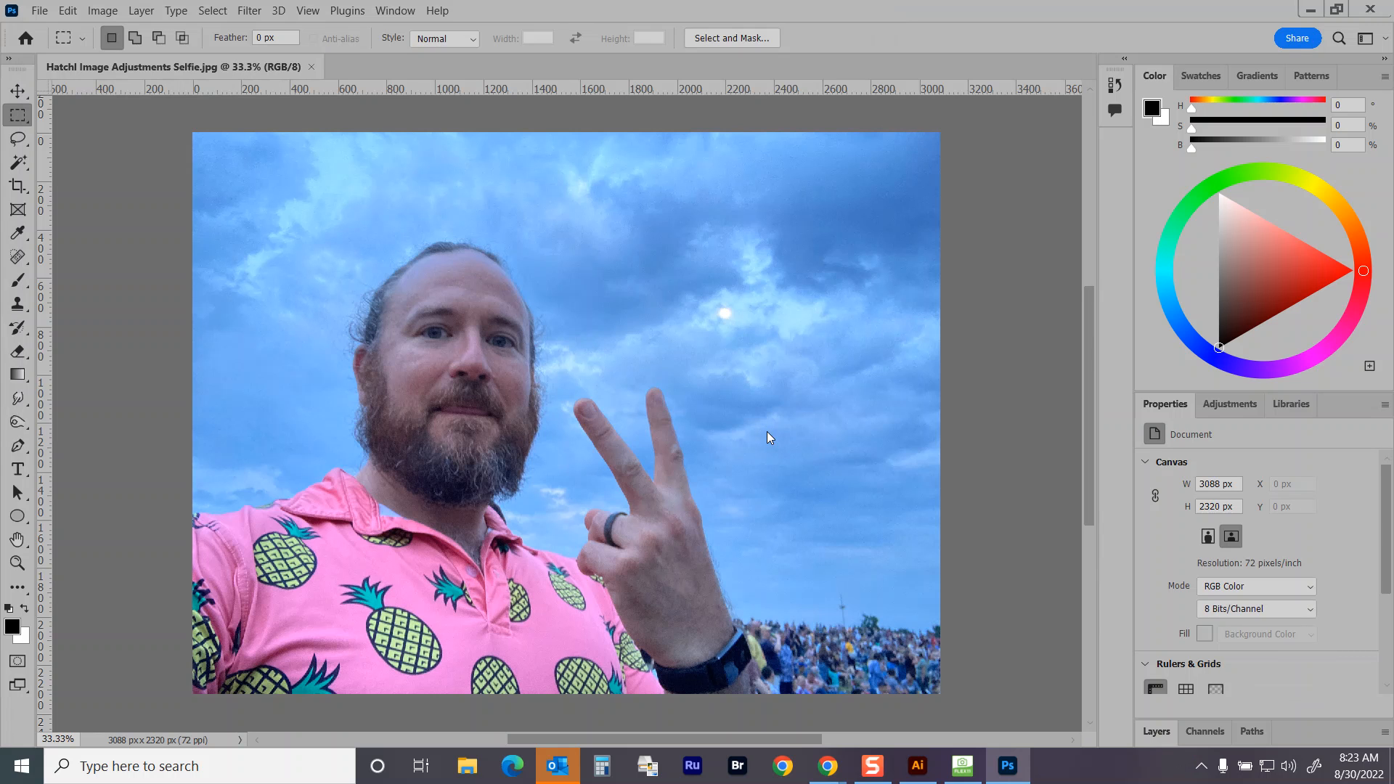
# Step: Place the "Selfie demo lime sky.png" version as an embedded layer at full size and commit the placement
pyautogui.click(39, 10)
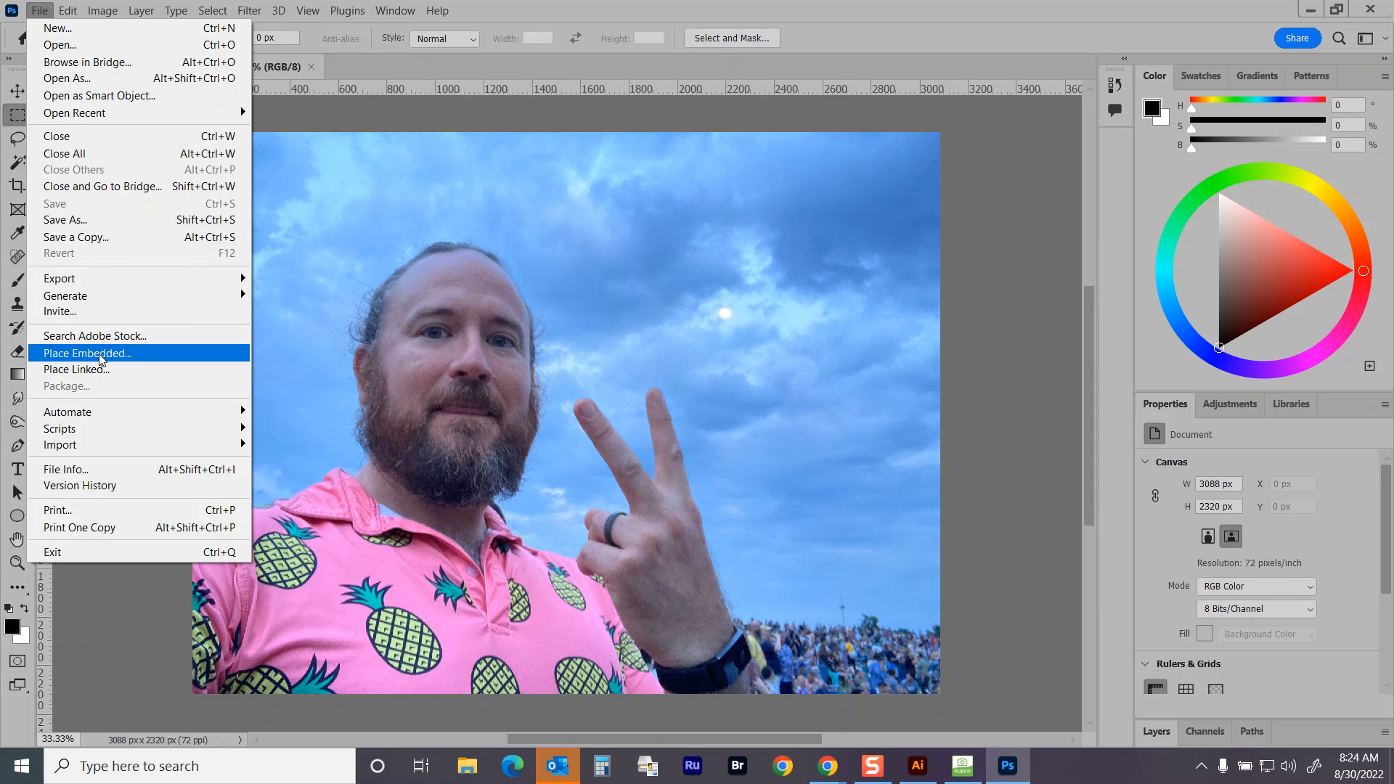
pyautogui.click(100, 355)
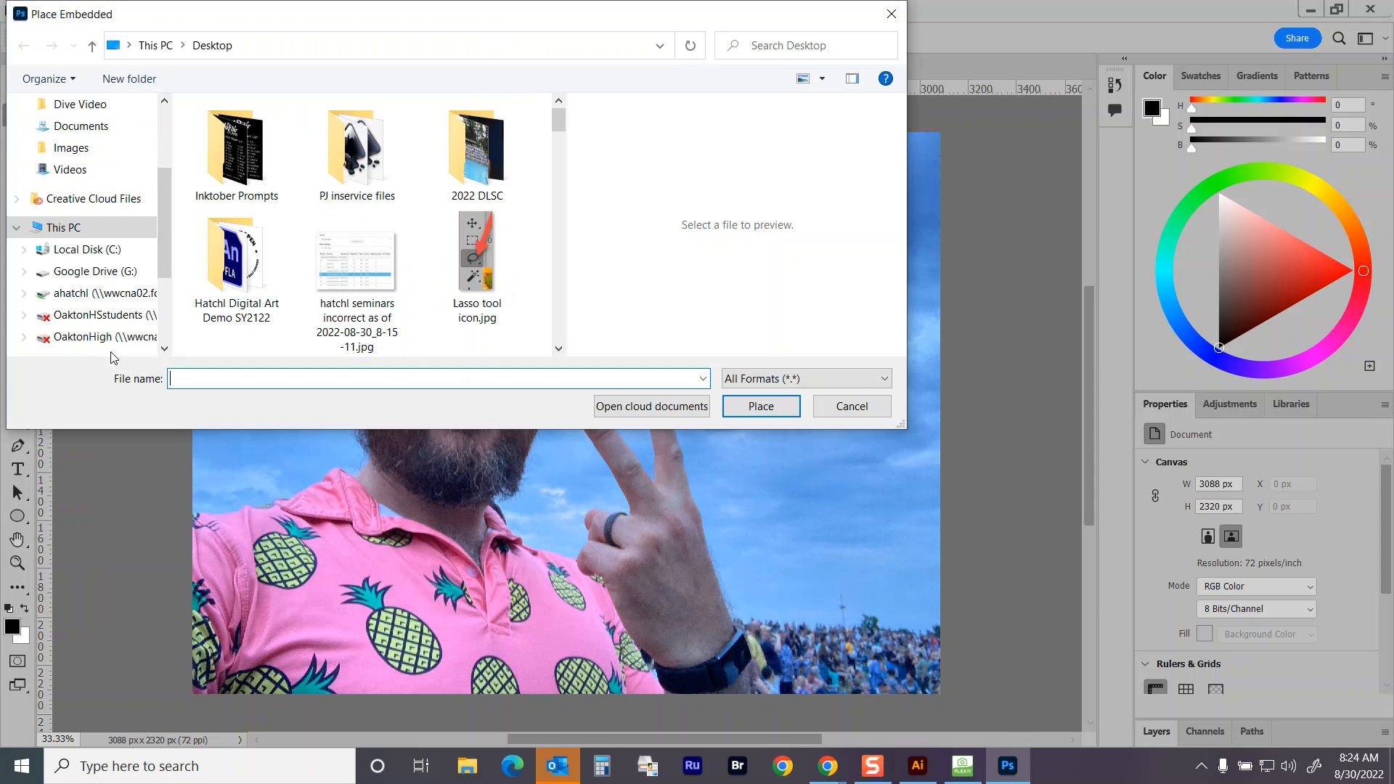
pyautogui.moveTo(557, 119); pyautogui.dragTo(558, 201)
pyautogui.click(458, 231)
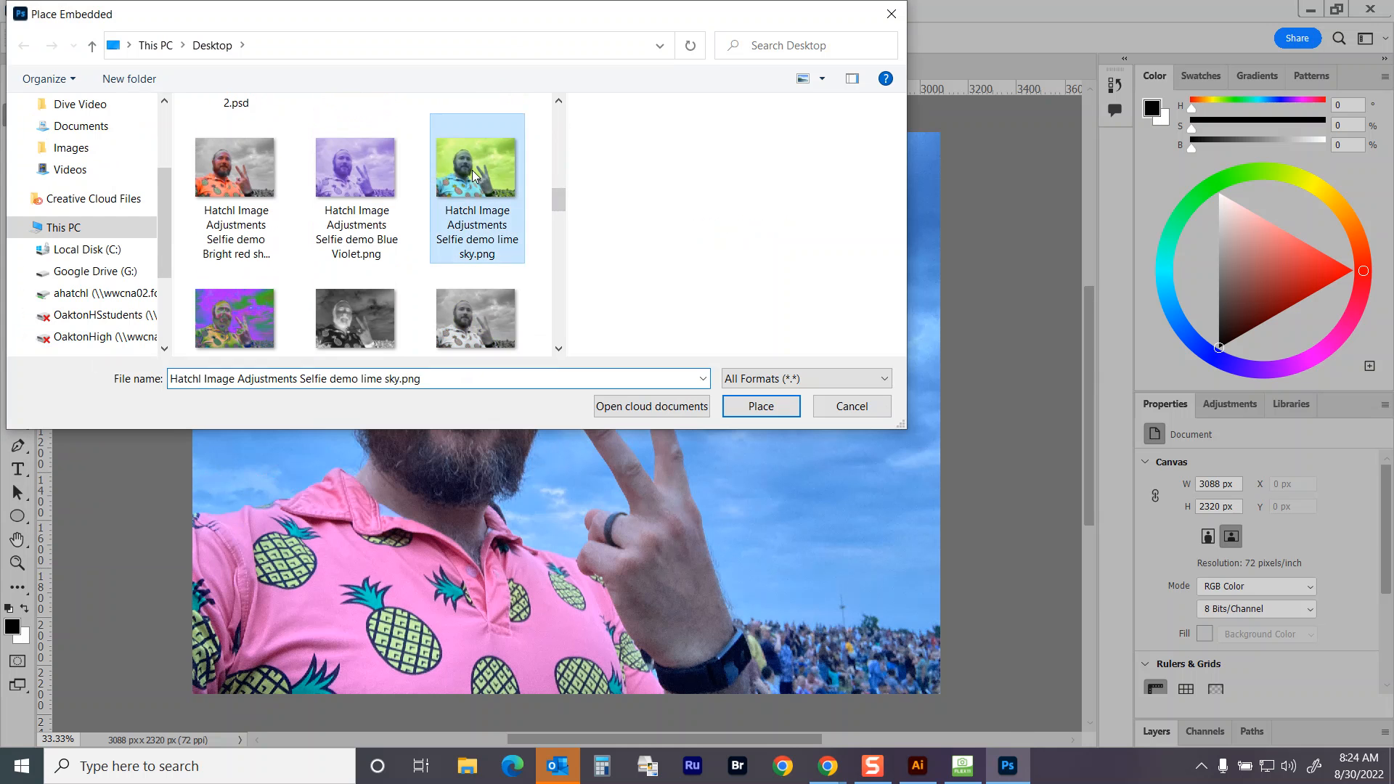
pyautogui.click(761, 406)
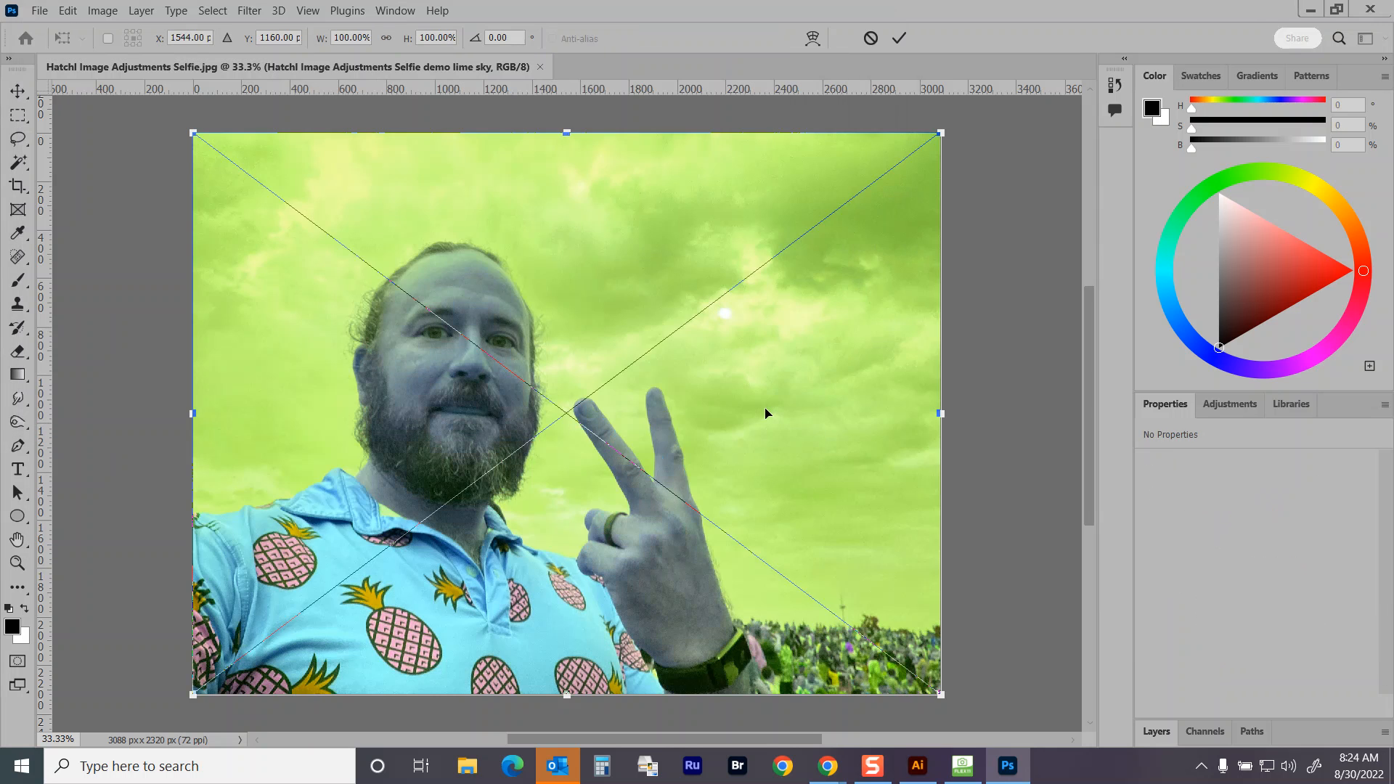
pyautogui.click(900, 40)
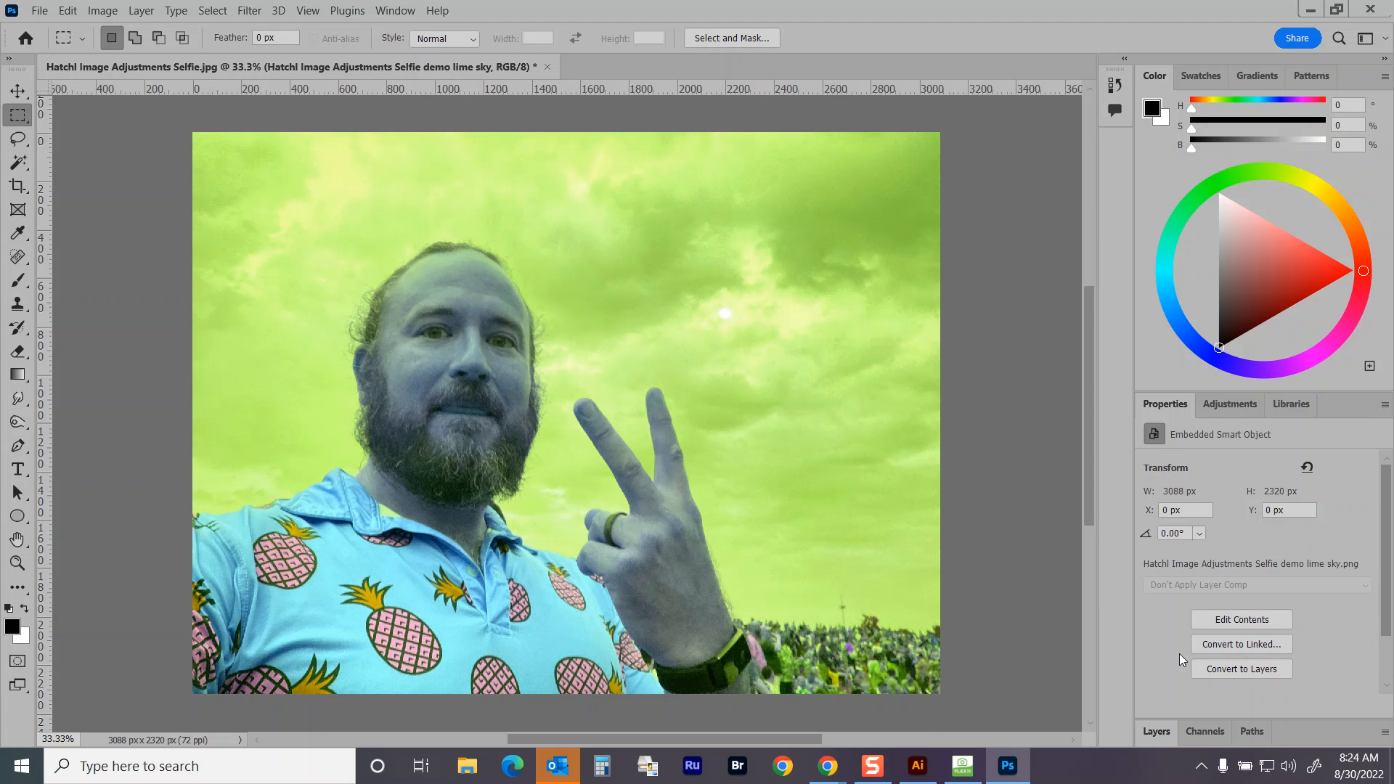
# Step: Float the Layers panel beside the image with room for more layers, and toggle the lime sky layer's visibility off and on
pyautogui.moveTo(1161, 734); pyautogui.dragTo(971, 203)
pyautogui.moveTo(1153, 397); pyautogui.dragTo(1211, 504)
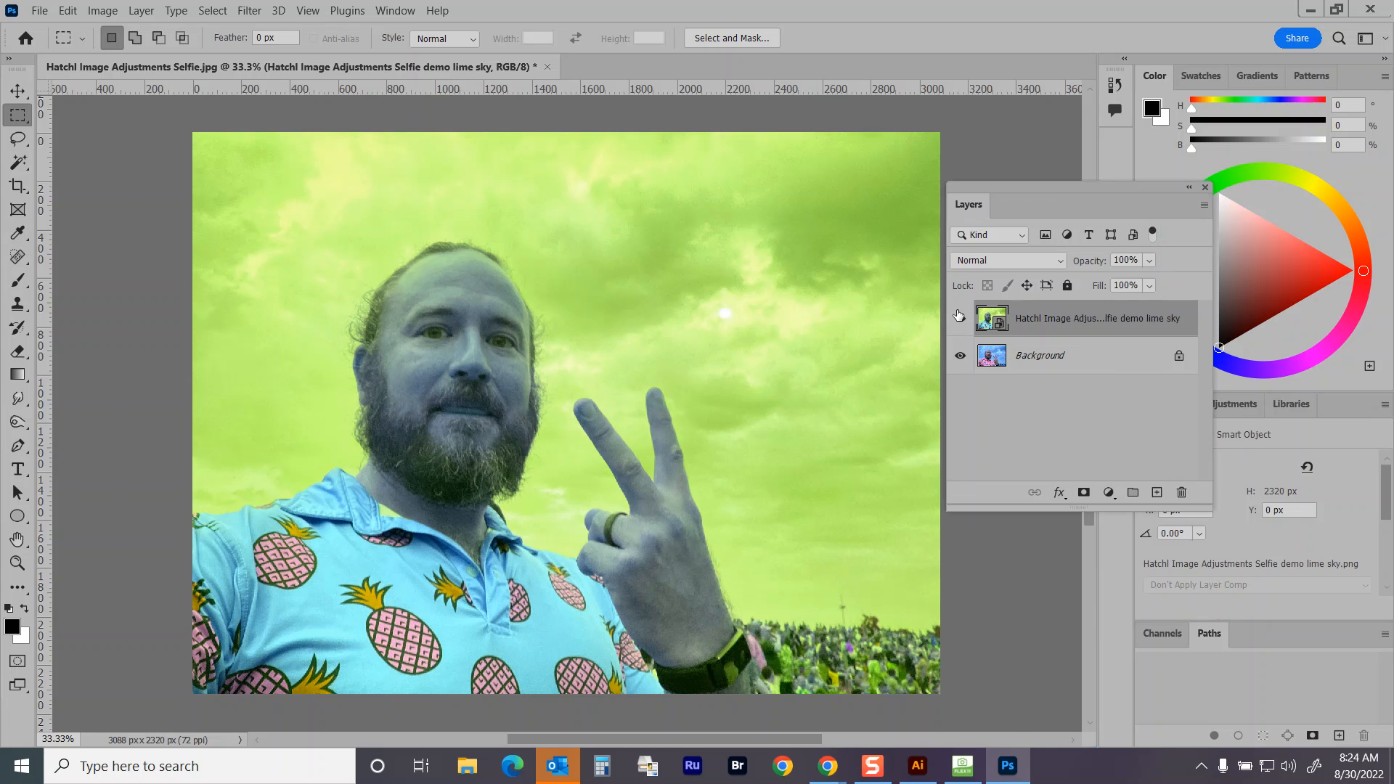
pyautogui.click(960, 317)
pyautogui.click(960, 318)
# Step: Select a small rectangle around one eye on the lime sky layer with the Rectangular Marquee tool
pyautogui.click(18, 116)
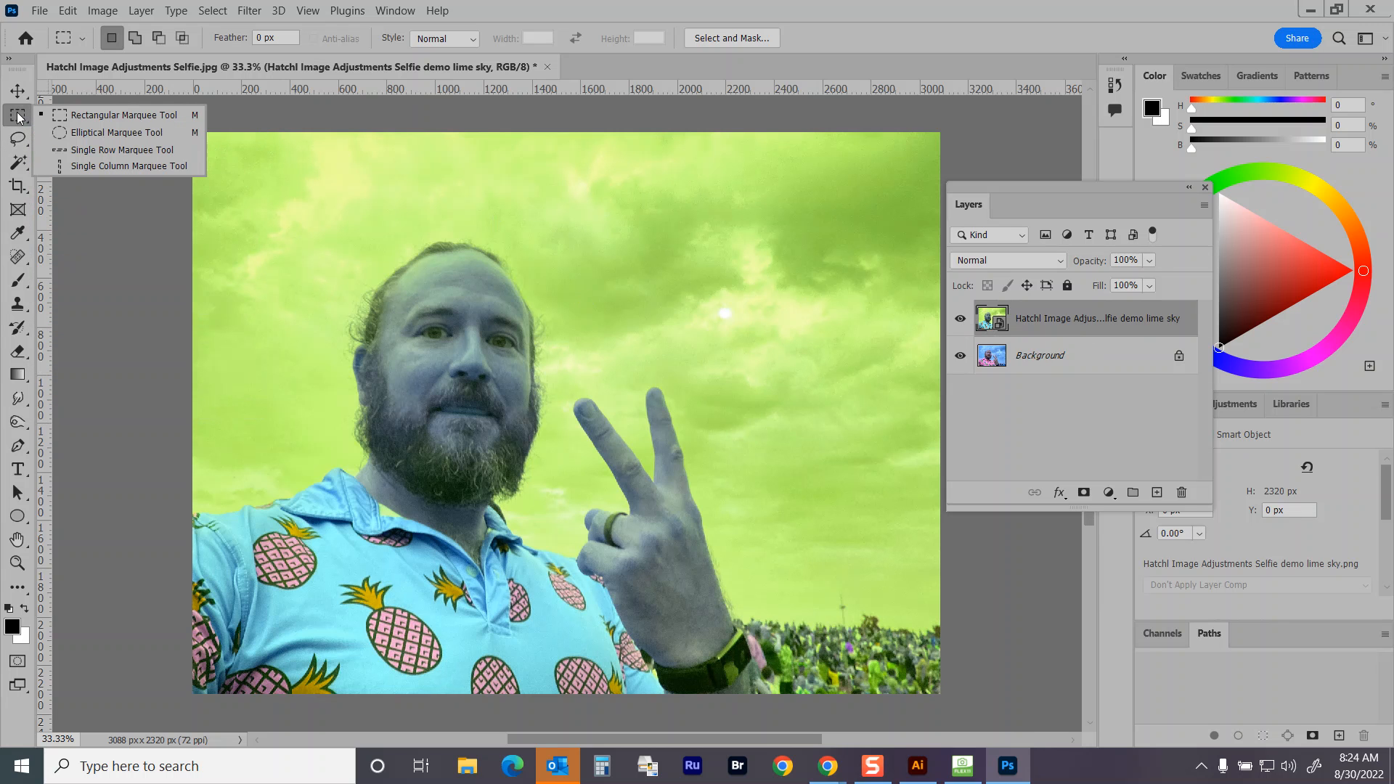
pyautogui.click(119, 116)
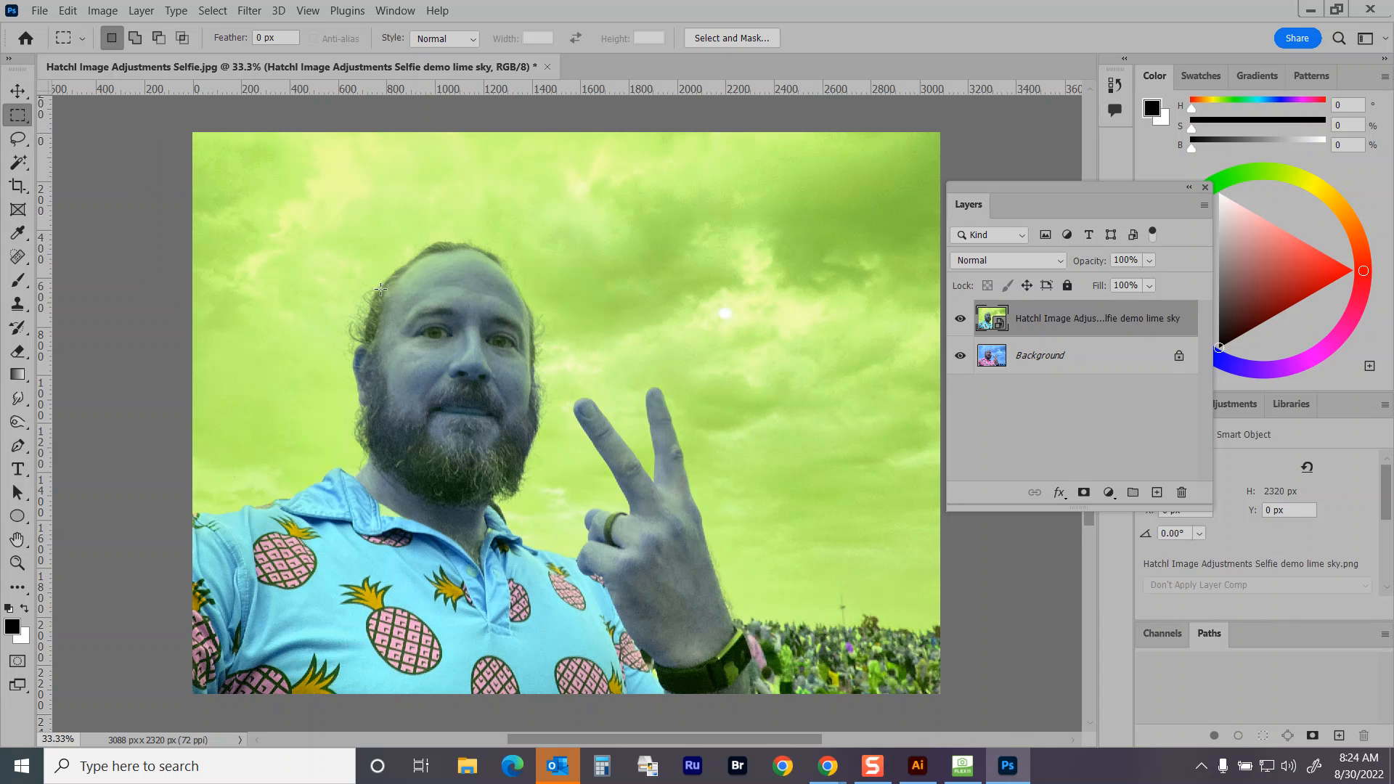
pyautogui.moveTo(380, 304); pyautogui.dragTo(472, 357)
# Step: Add small rectangles scattered across the sky, shirt, hand and crowd to the selection, and mask the lime sky layer with it
pyautogui.click(133, 38)
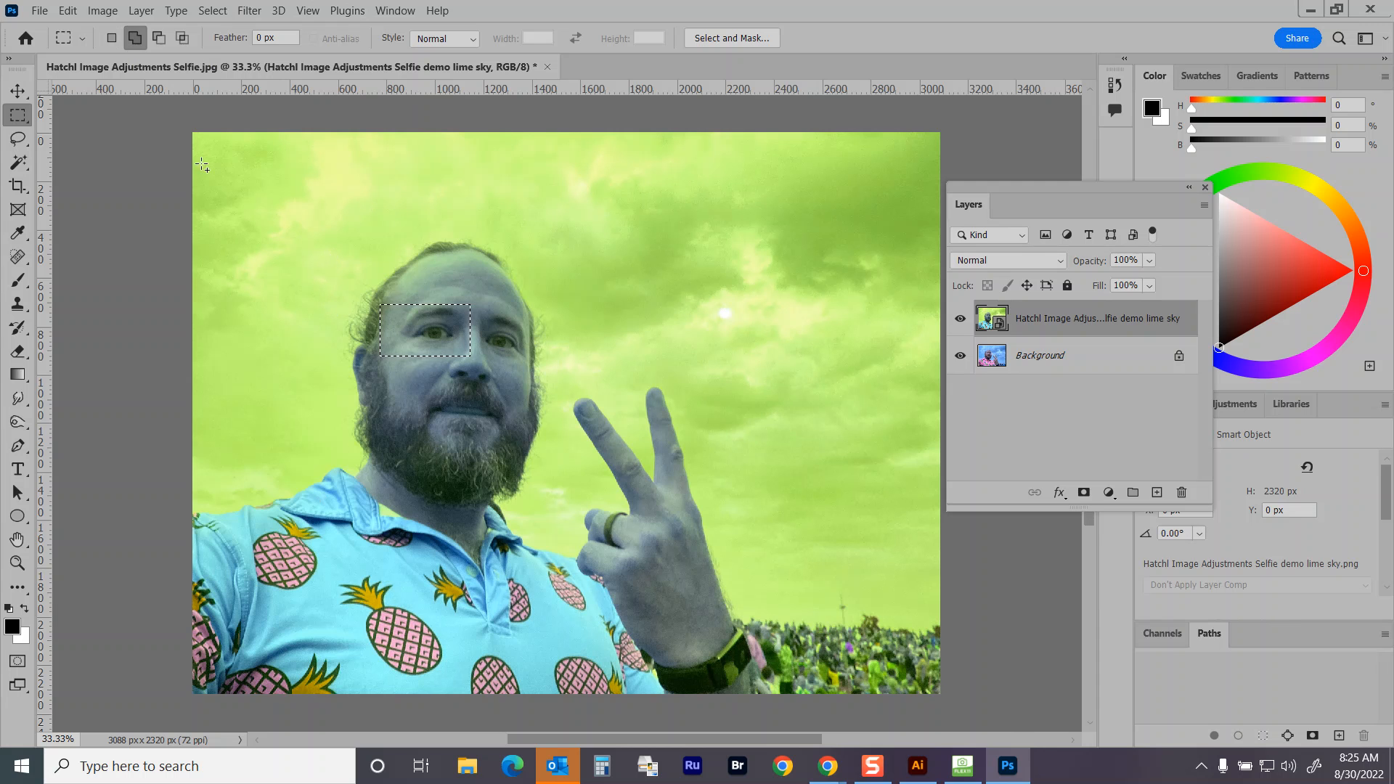
pyautogui.moveTo(248, 521); pyautogui.dragTo(358, 589)
pyautogui.moveTo(559, 501); pyautogui.dragTo(657, 534)
pyautogui.moveTo(664, 367); pyautogui.dragTo(741, 403)
pyautogui.moveTo(697, 283); pyautogui.dragTo(631, 249)
pyautogui.moveTo(774, 173); pyautogui.dragTo(882, 217)
pyautogui.moveTo(502, 181); pyautogui.dragTo(560, 210)
pyautogui.moveTo(236, 174); pyautogui.dragTo(350, 209)
pyautogui.moveTo(246, 360); pyautogui.dragTo(321, 382)
pyautogui.moveTo(319, 450); pyautogui.dragTo(395, 469)
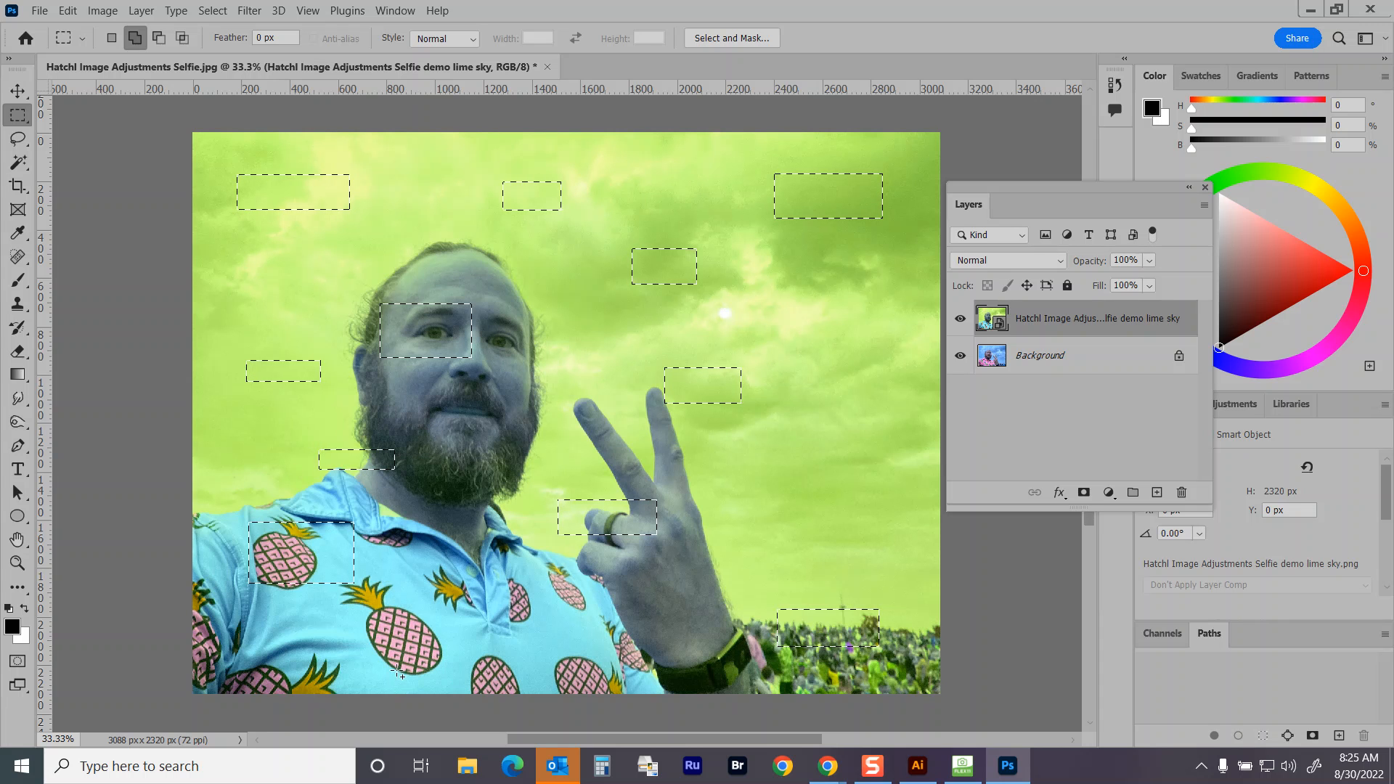
pyautogui.moveTo(631, 697); pyautogui.dragTo(630, 681)
pyautogui.moveTo(483, 593); pyautogui.dragTo(599, 628)
pyautogui.moveTo(837, 444); pyautogui.dragTo(905, 473)
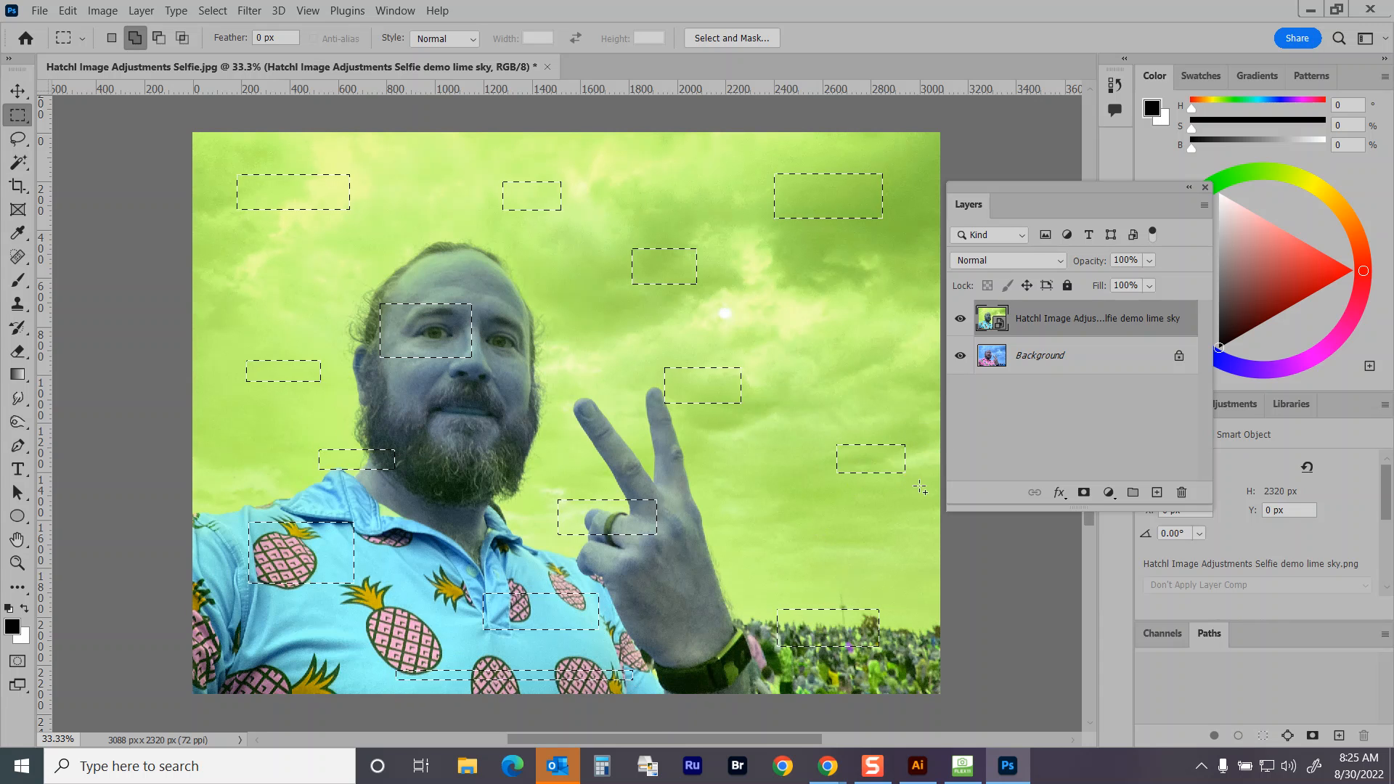
pyautogui.click(1085, 494)
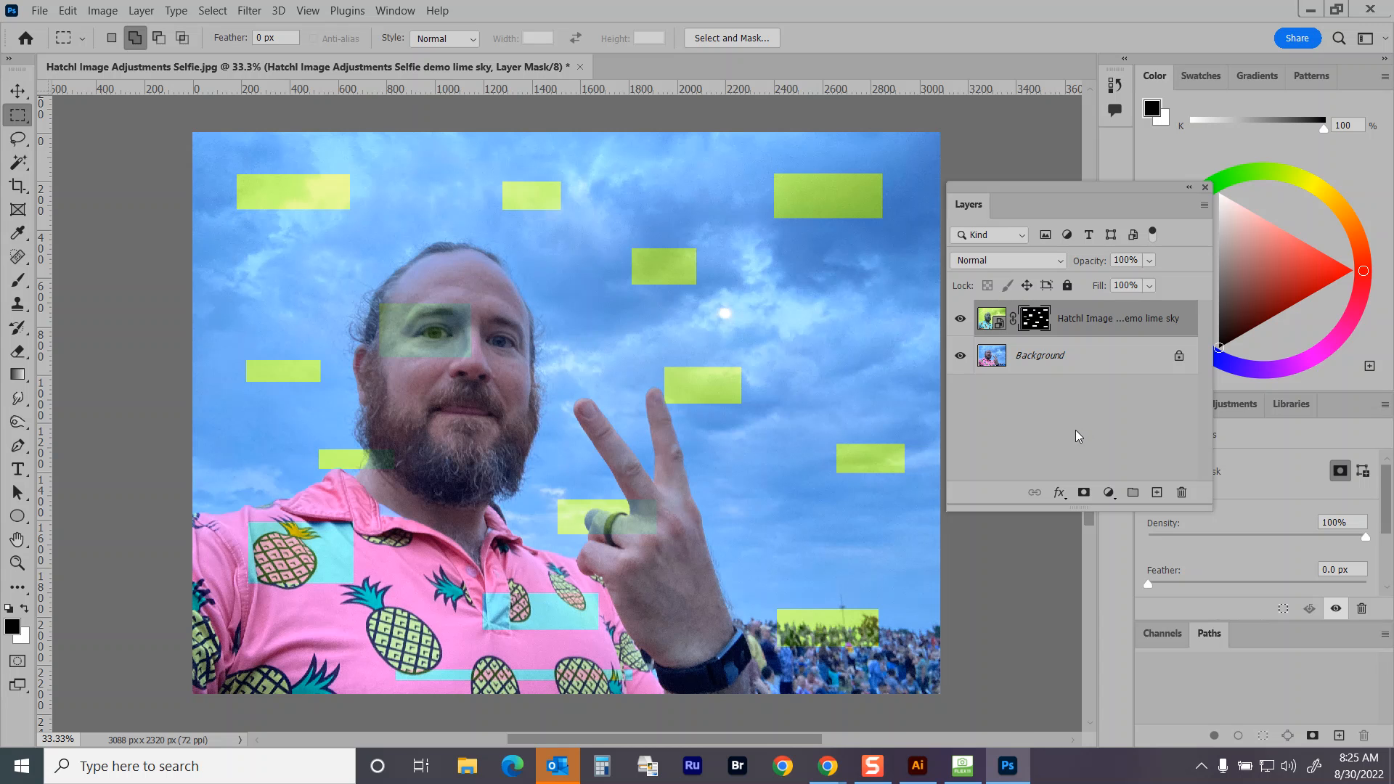
# Step: Save the document in Photoshop format on the Desktop, adding "Combo" to the end of the file name
pyautogui.hotkey('ctrl', 'shift', 's')
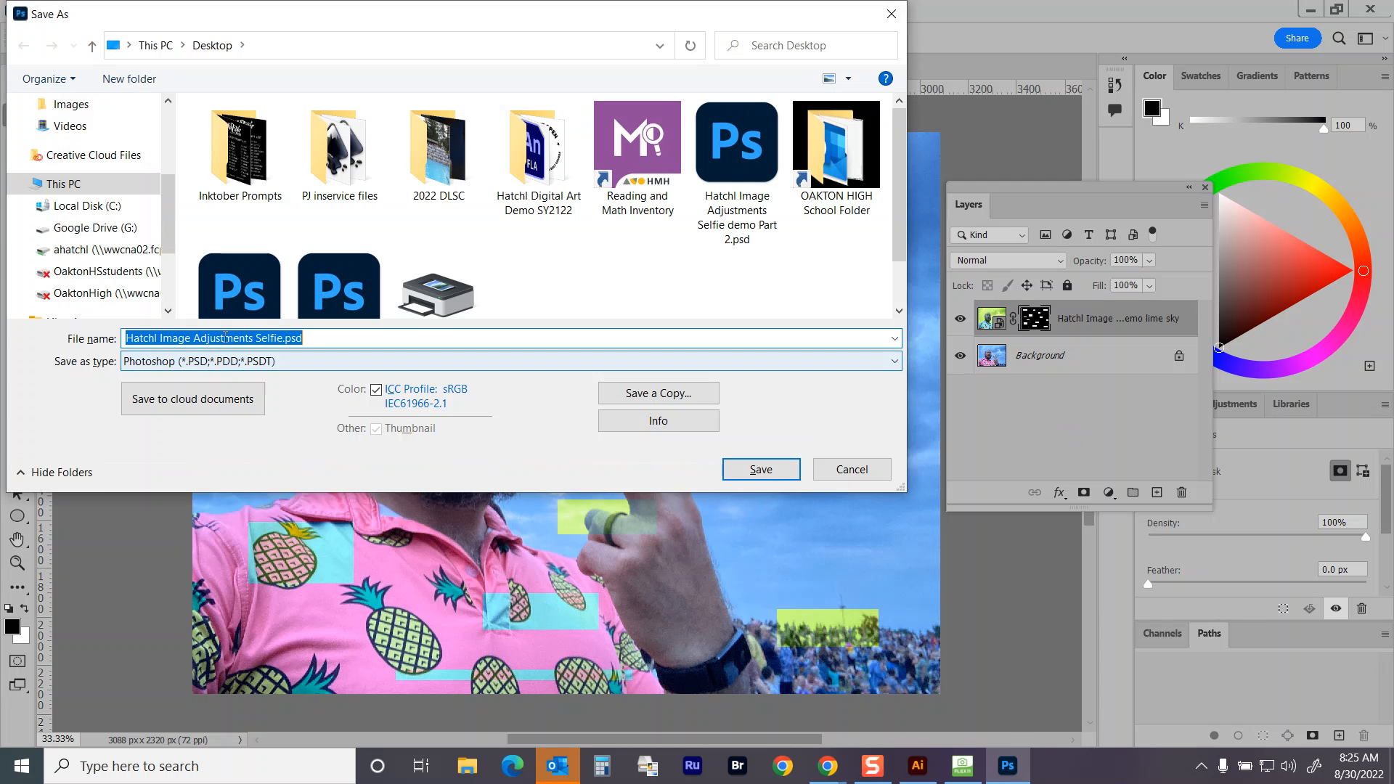
pyautogui.click(287, 337)
pyautogui.write('Combo')
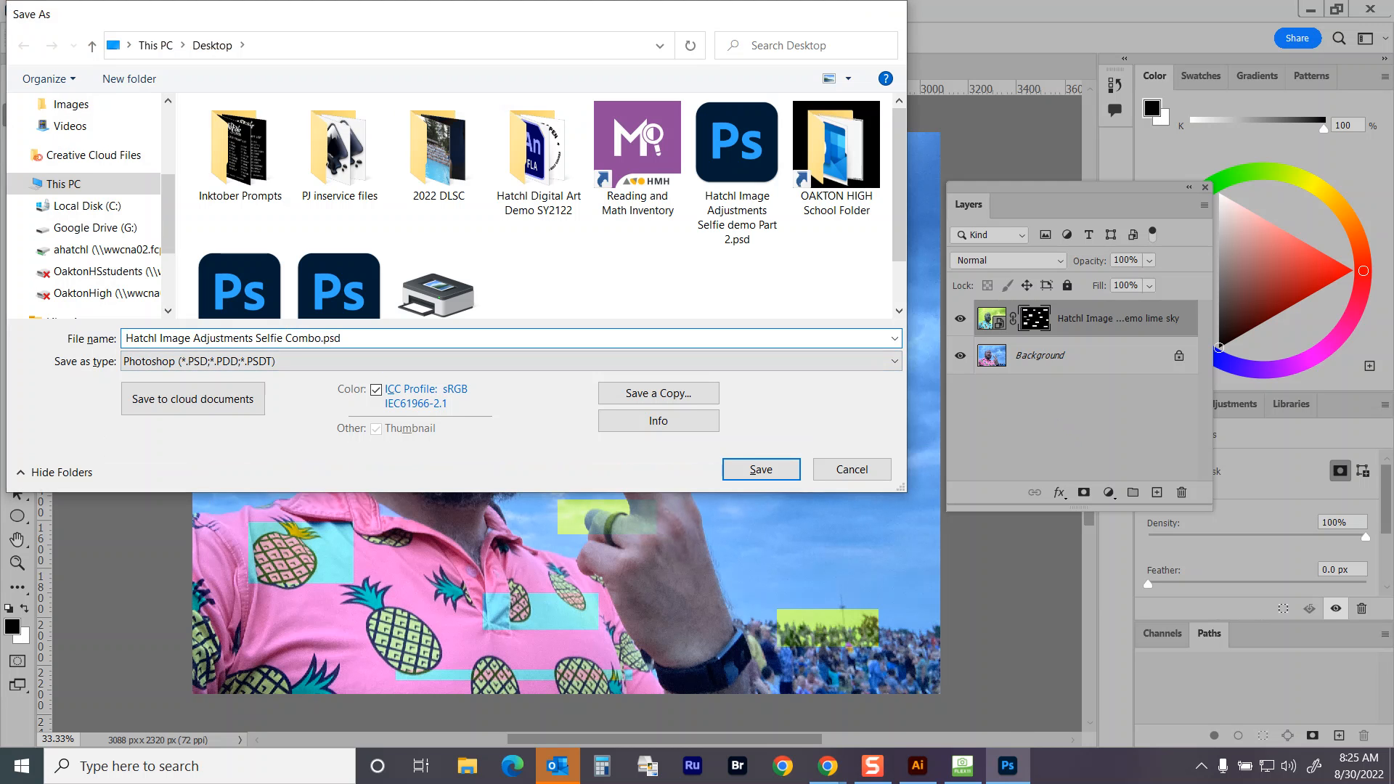
pyautogui.press('Return')
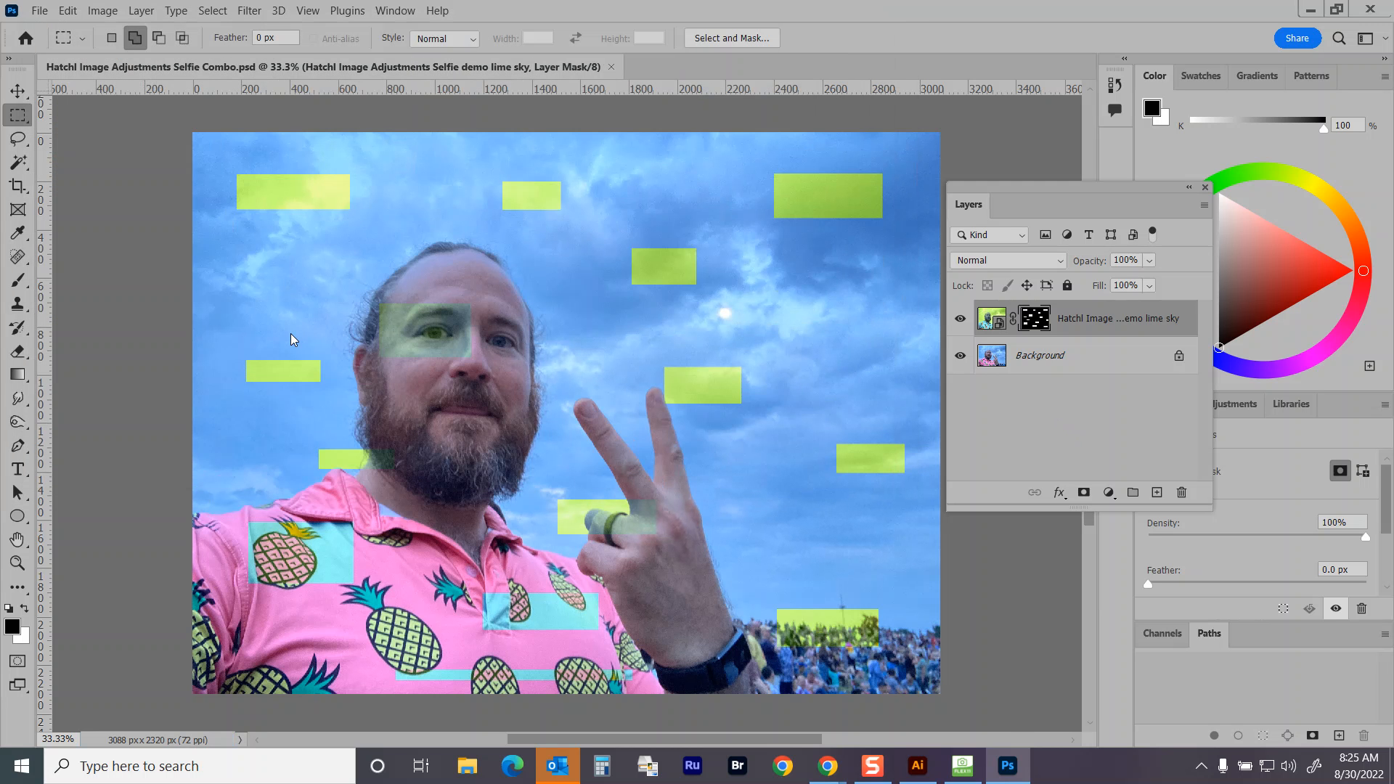
# Step: Place the "Selfie demo BW.png" version as an embedded layer at full size and commit the placement
pyautogui.click(42, 13)
pyautogui.click(133, 354)
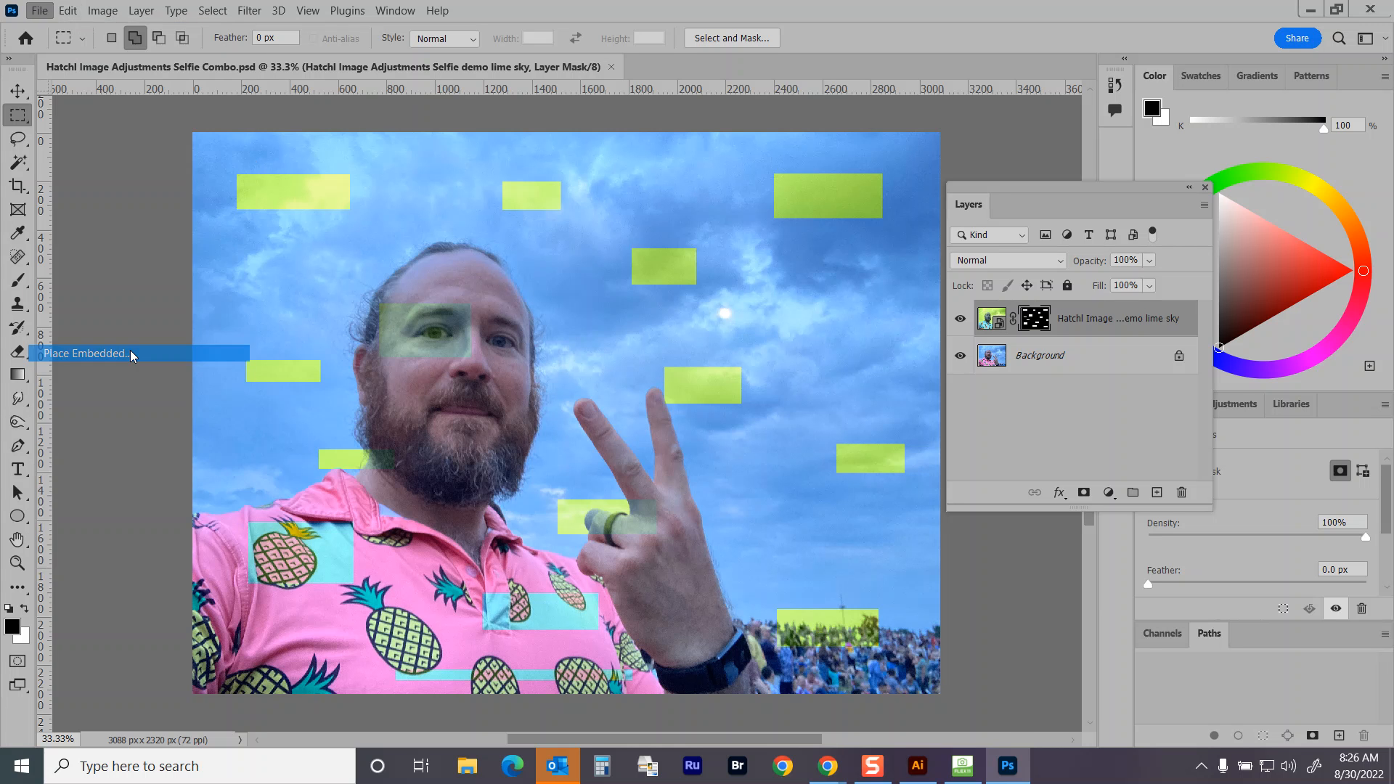
pyautogui.moveTo(560, 125); pyautogui.dragTo(560, 217)
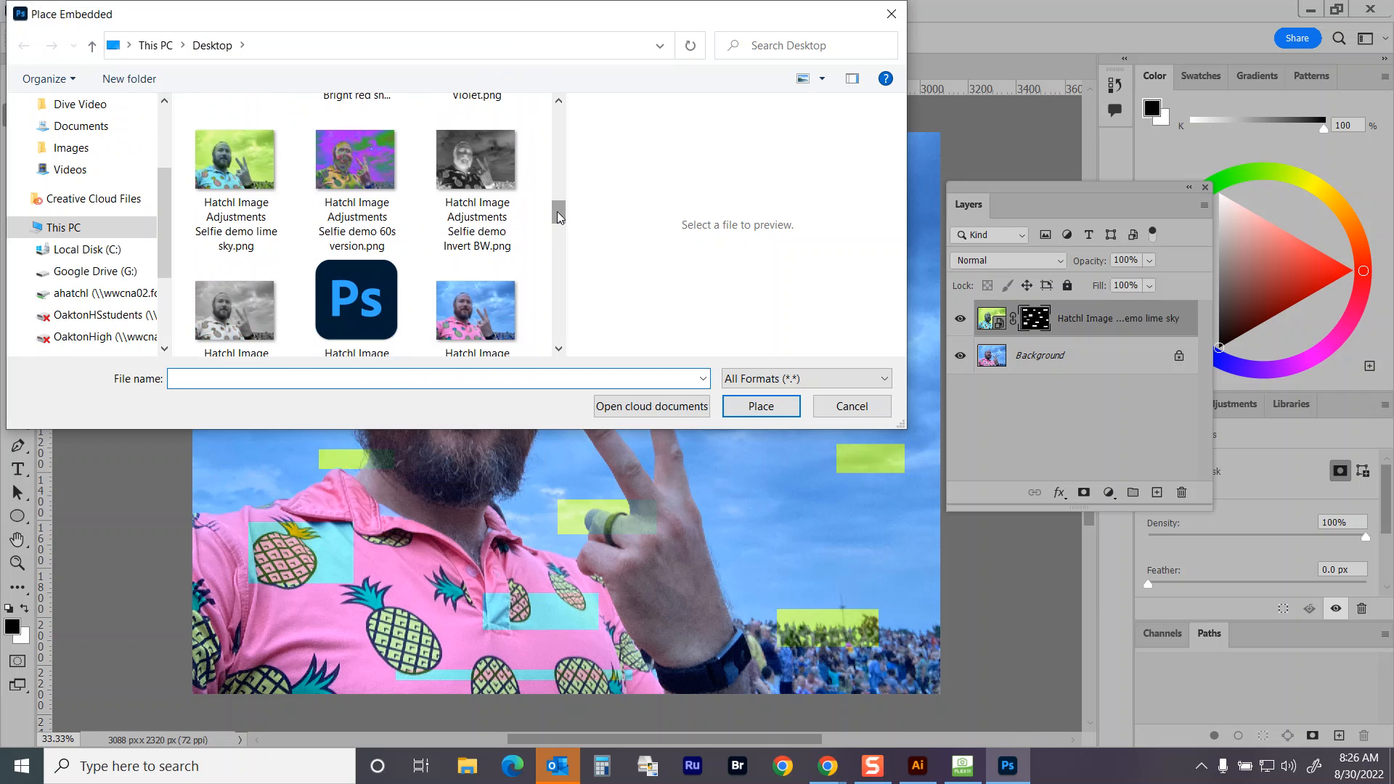
pyautogui.click(235, 311)
pyautogui.click(768, 408)
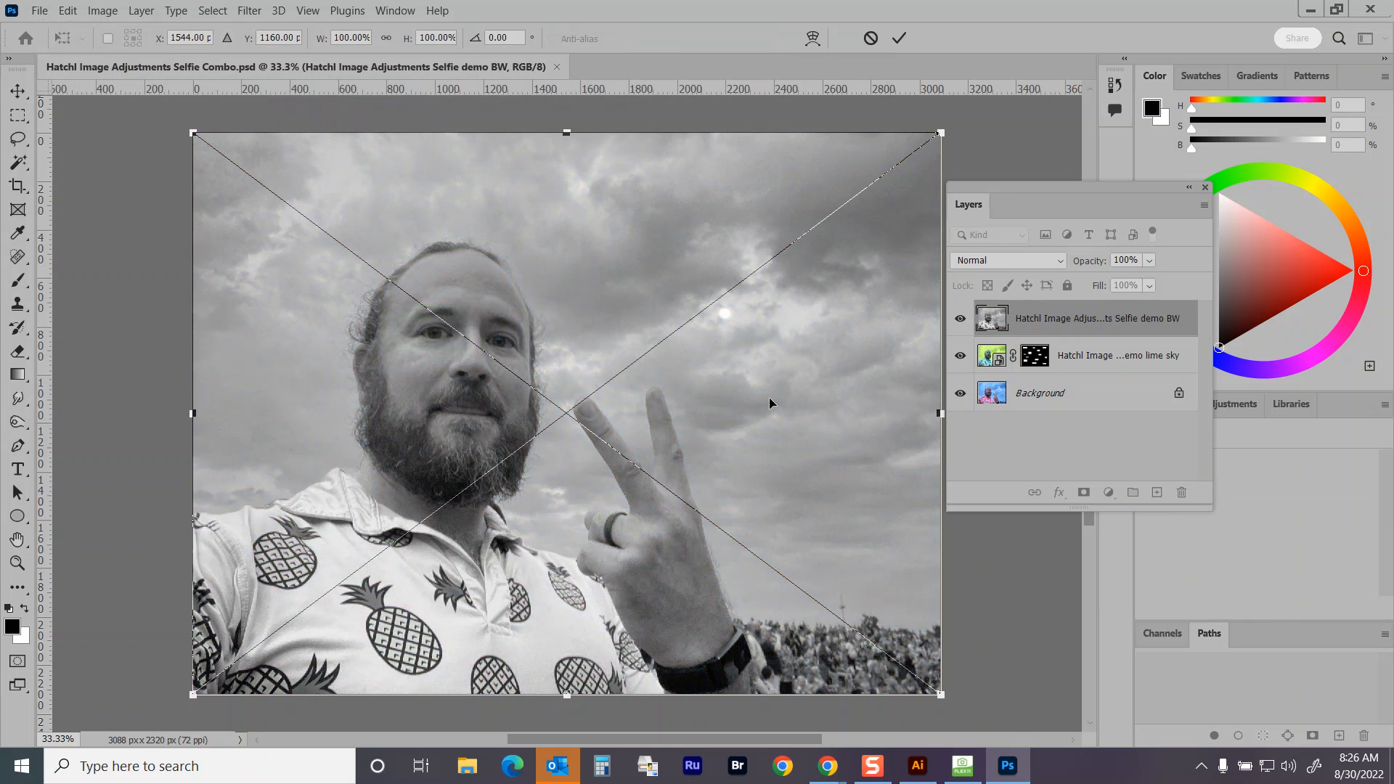
pyautogui.click(902, 35)
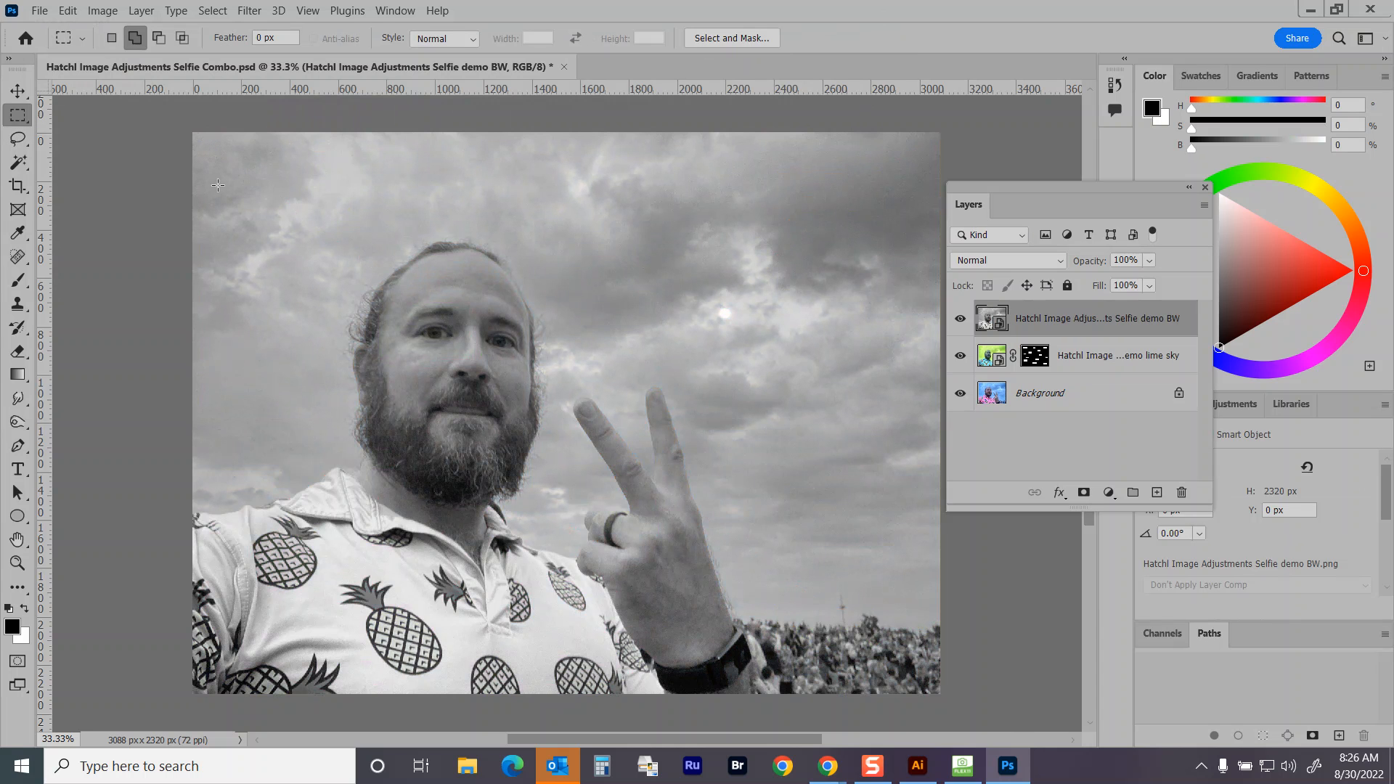
# Step: Select a narrow vertical strip of sky left of the head, and add a large rectangle spanning the face and sky
pyautogui.moveTo(238, 135); pyautogui.dragTo(262, 424)
pyautogui.click(133, 36)
pyautogui.moveTo(314, 176); pyautogui.dragTo(836, 440)
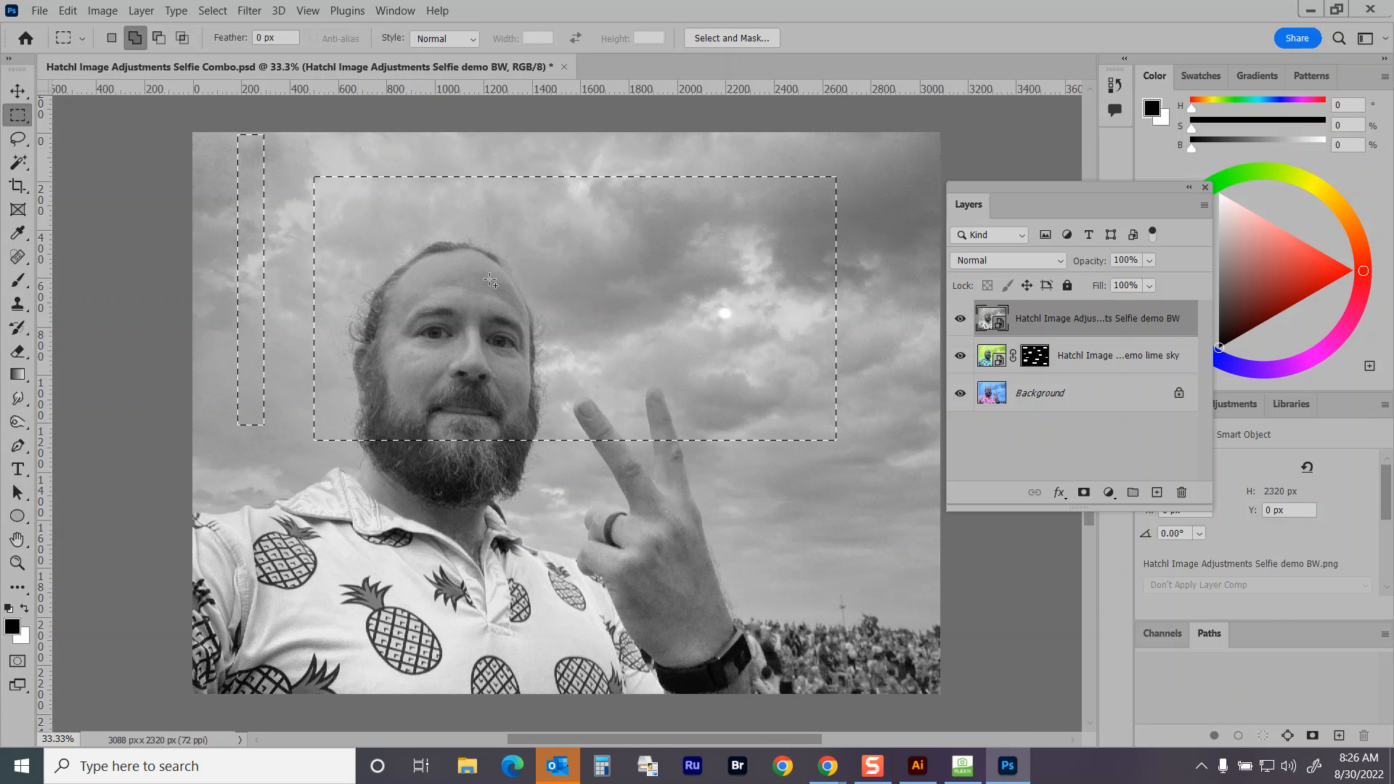
# Step: Subtract overlapping rectangles from the large selection, and add rectangles across the shirt, hand and lower sky
pyautogui.click(158, 38)
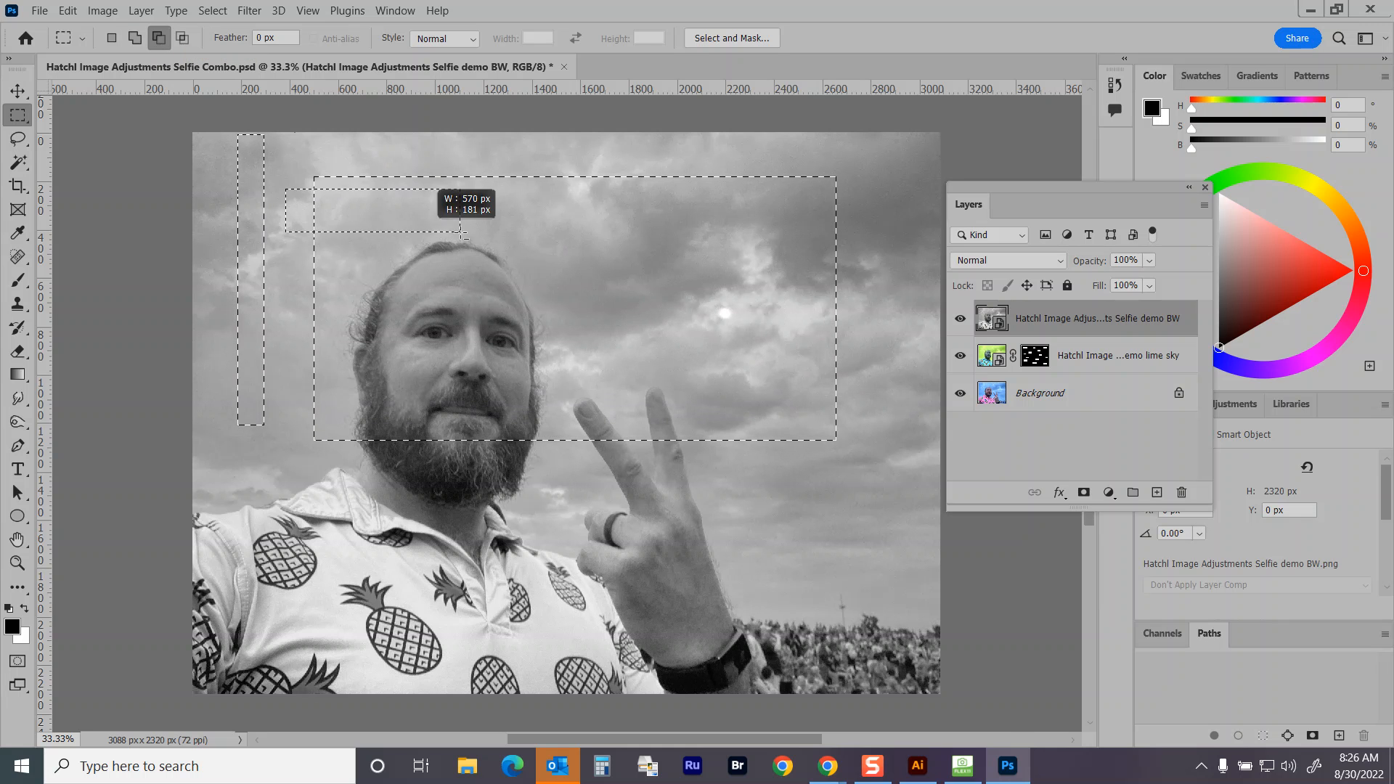
pyautogui.moveTo(393, 258); pyautogui.dragTo(607, 397)
pyautogui.moveTo(314, 283); pyautogui.dragTo(492, 388)
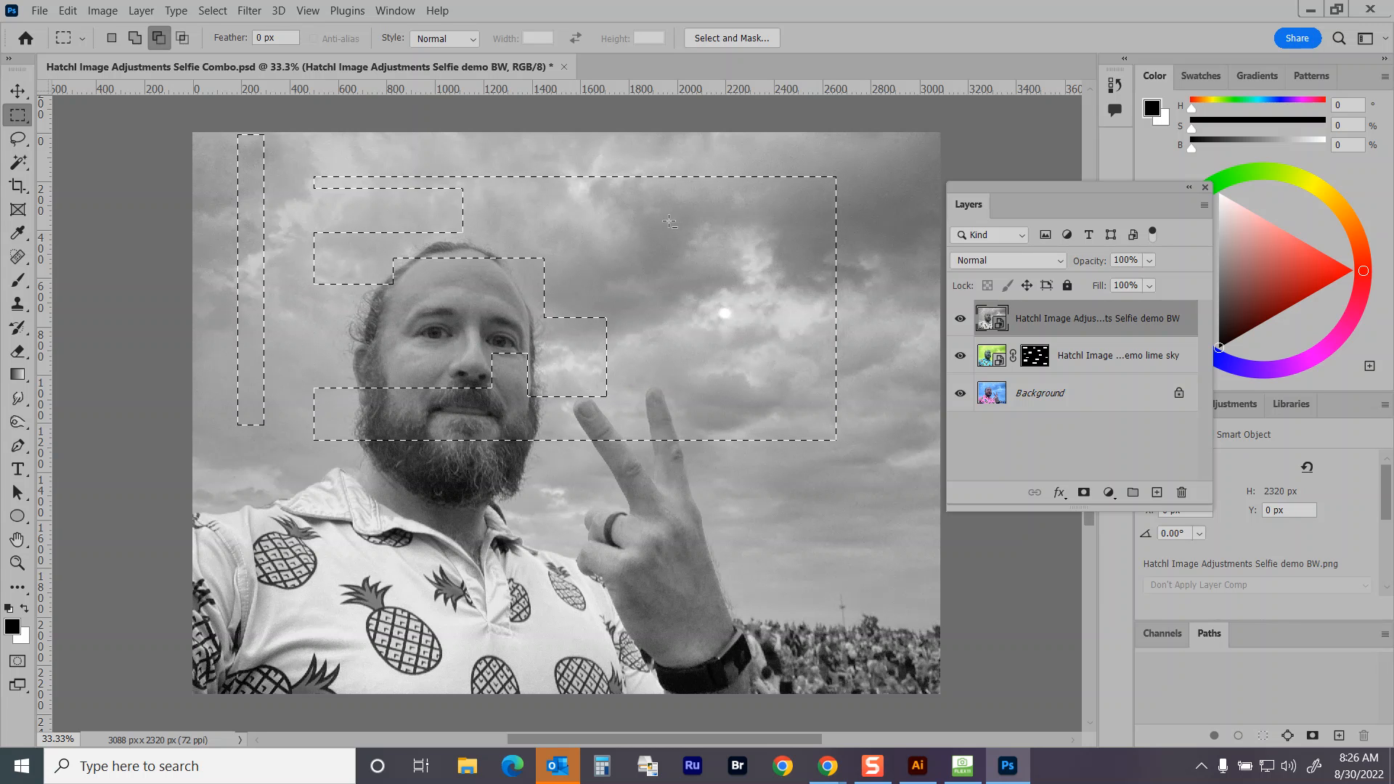
pyautogui.moveTo(679, 274); pyautogui.dragTo(882, 363)
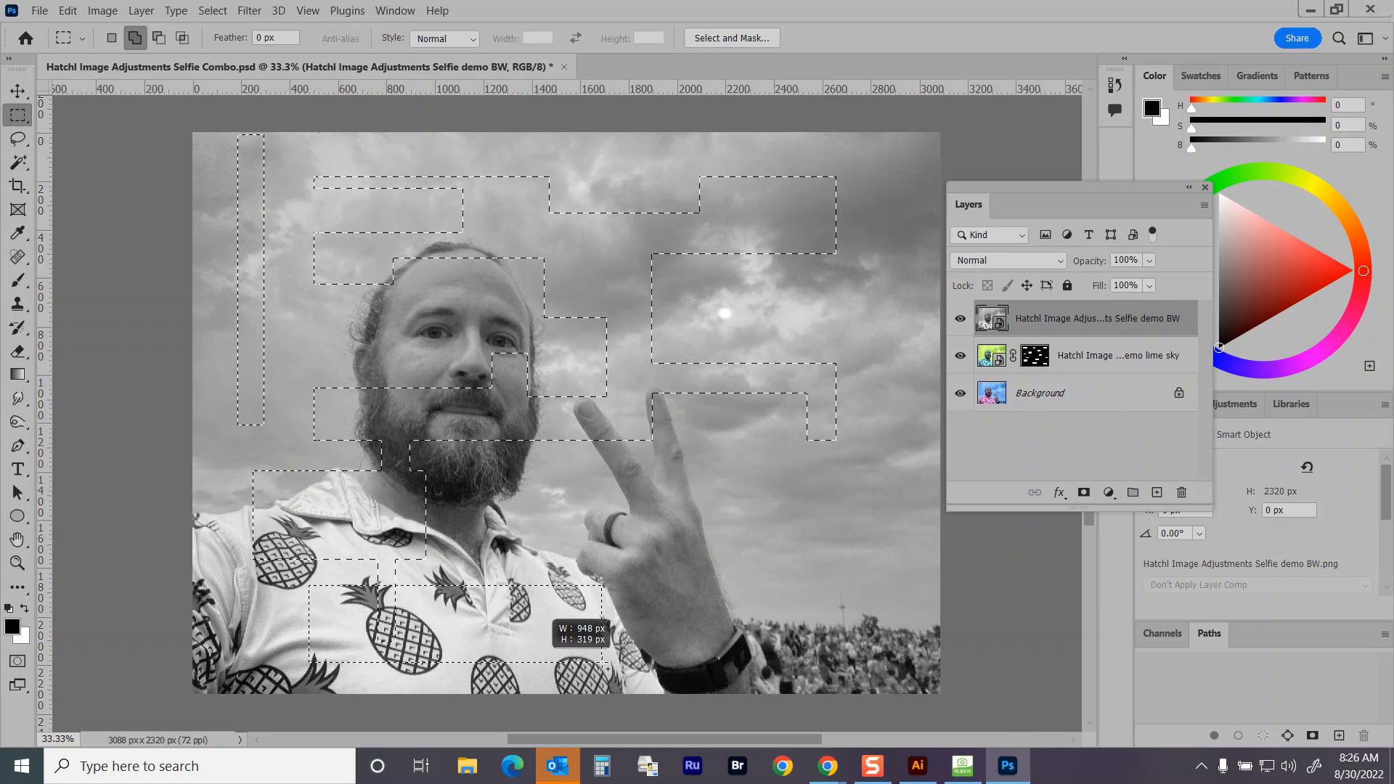
pyautogui.moveTo(845, 546); pyautogui.dragTo(893, 558)
pyautogui.moveTo(821, 493); pyautogui.dragTo(887, 637)
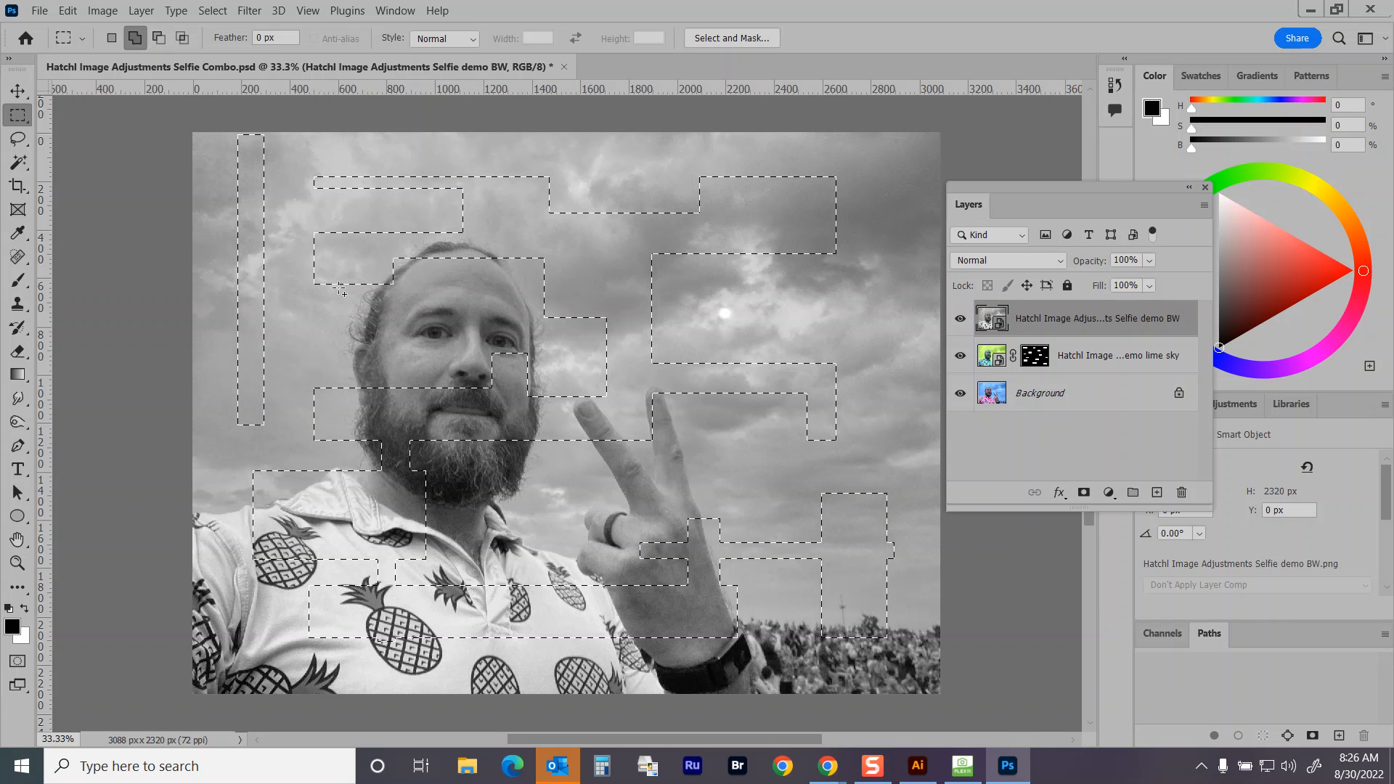
# Step: Set the marquee to new selection mode, clear the whole selection, and undo the deselection
pyautogui.press('alt')
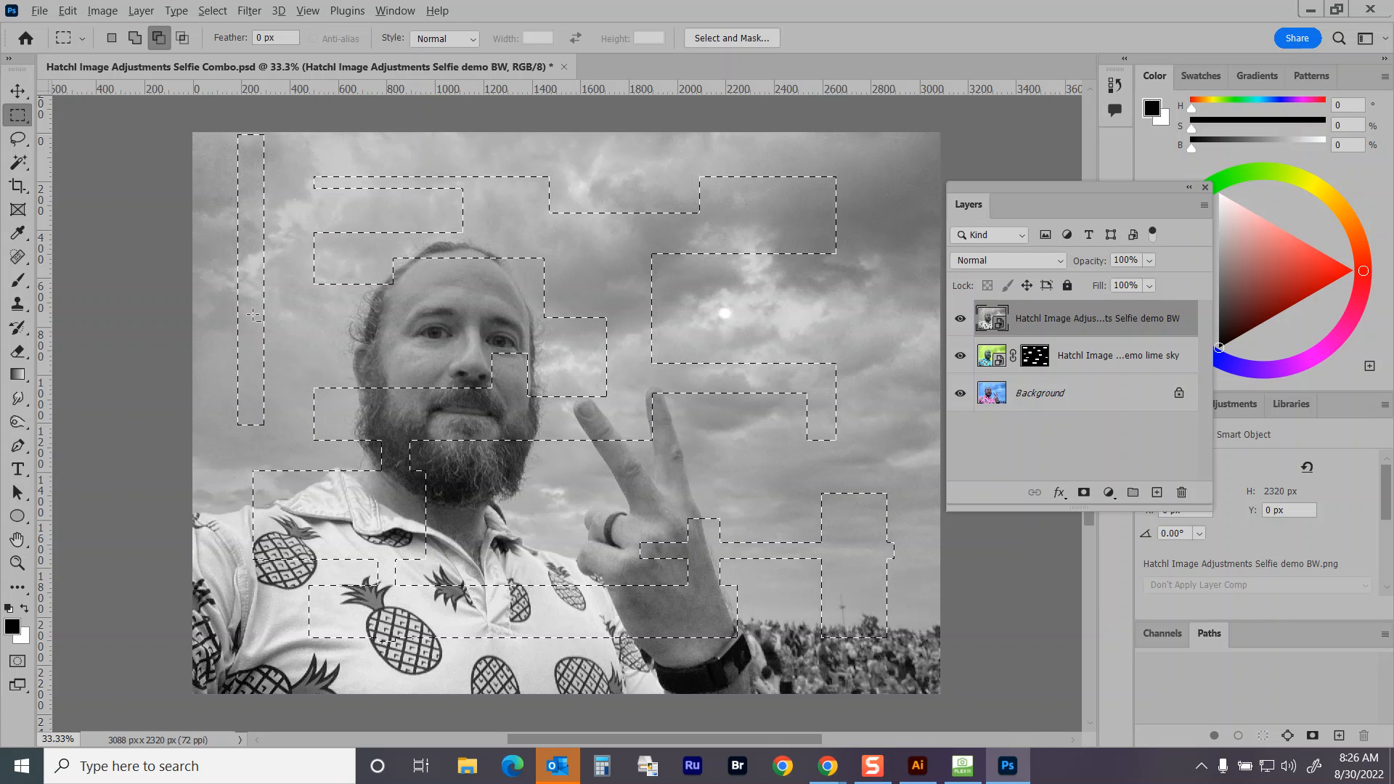
pyautogui.press('shift')
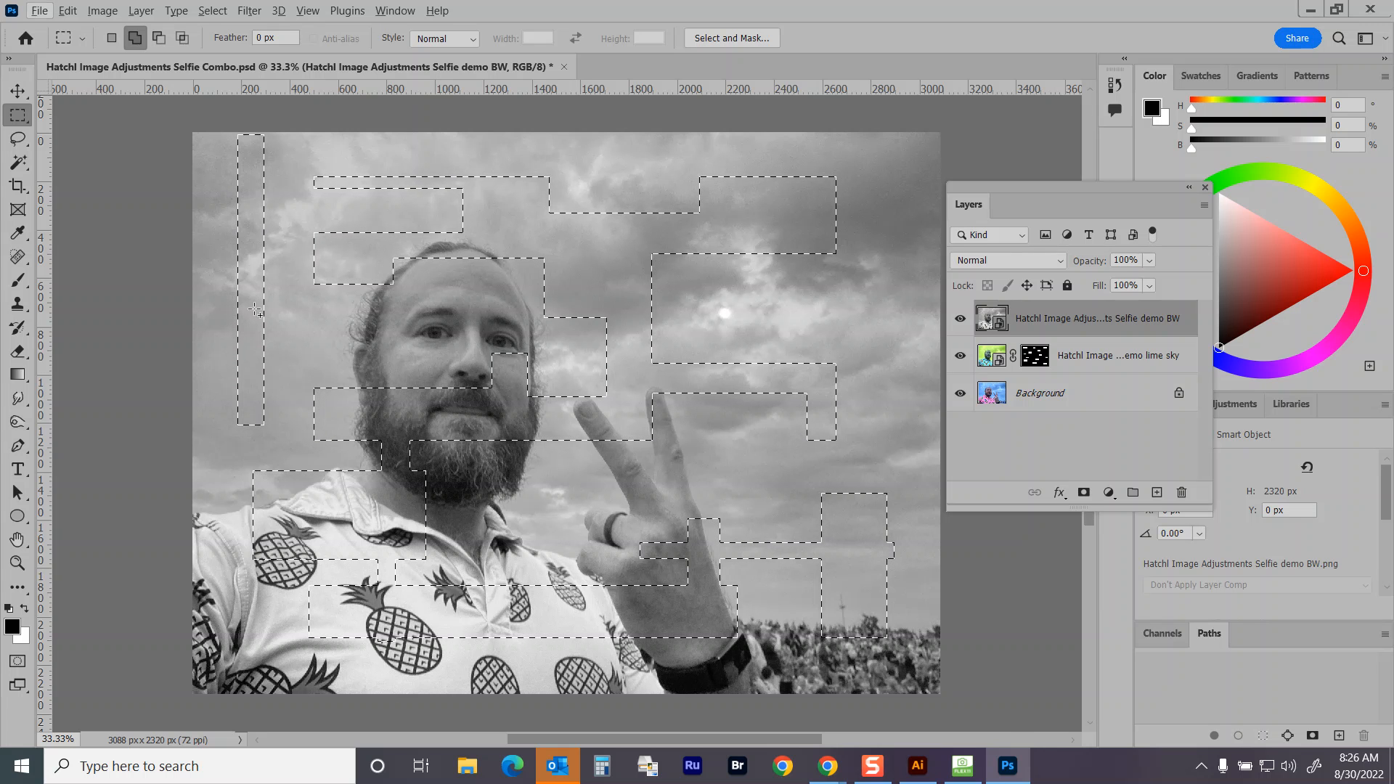
pyautogui.click(113, 36)
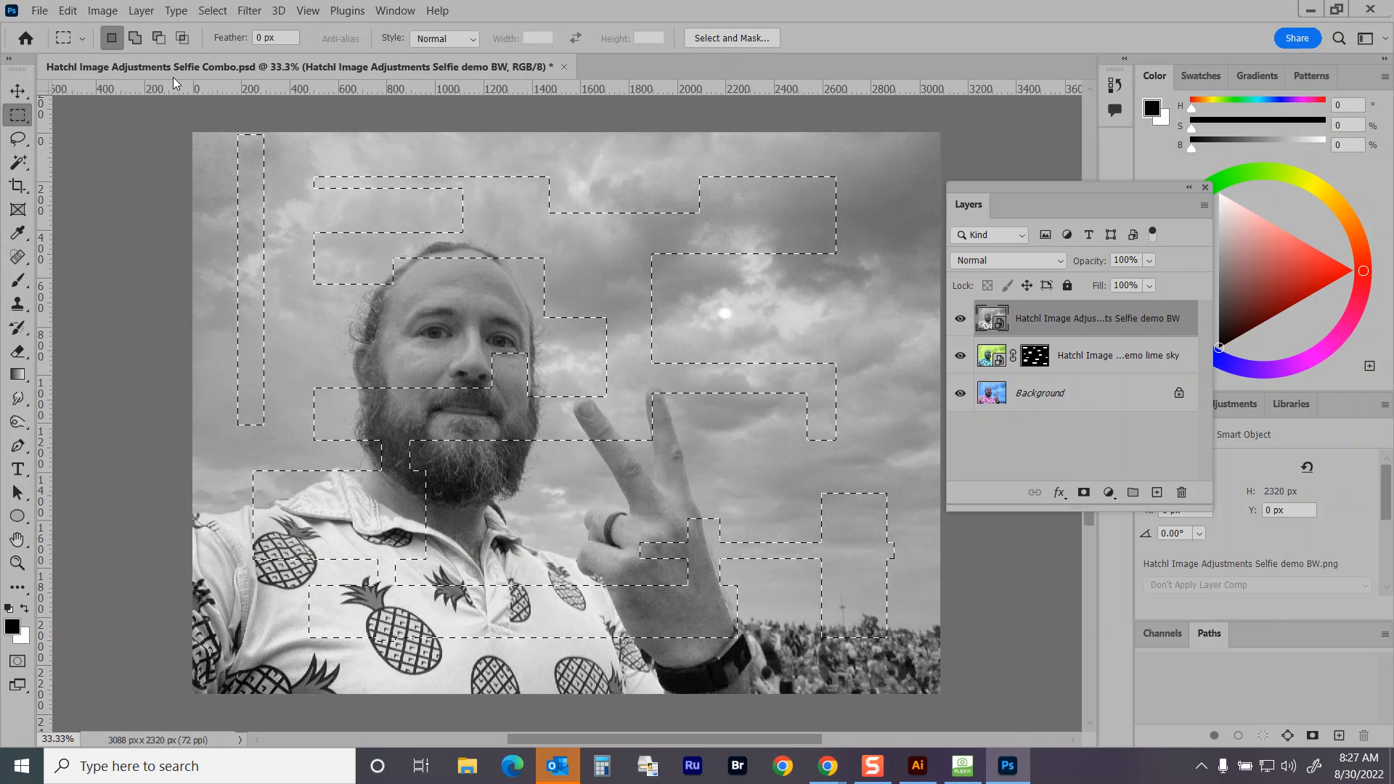
pyautogui.click(305, 170)
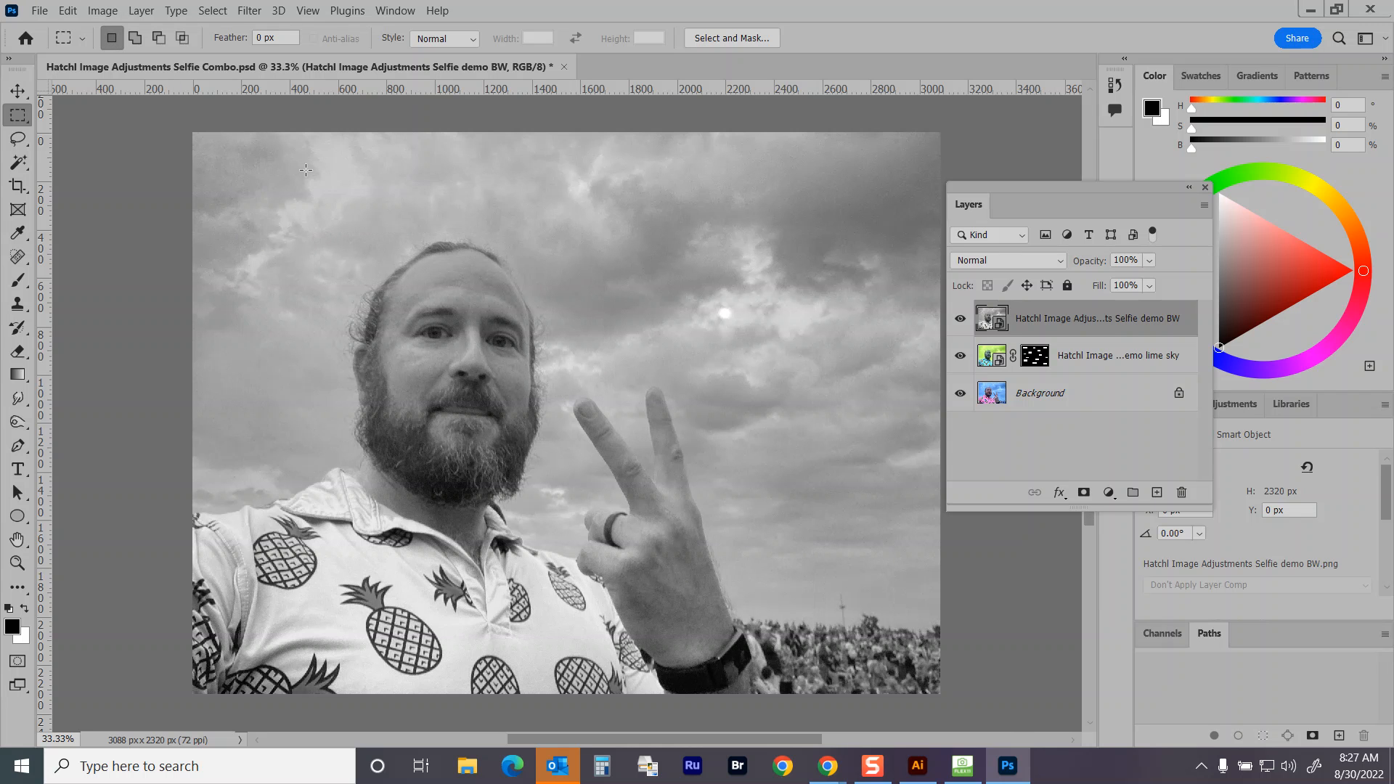
pyautogui.hotkey('ctrl', 'z')
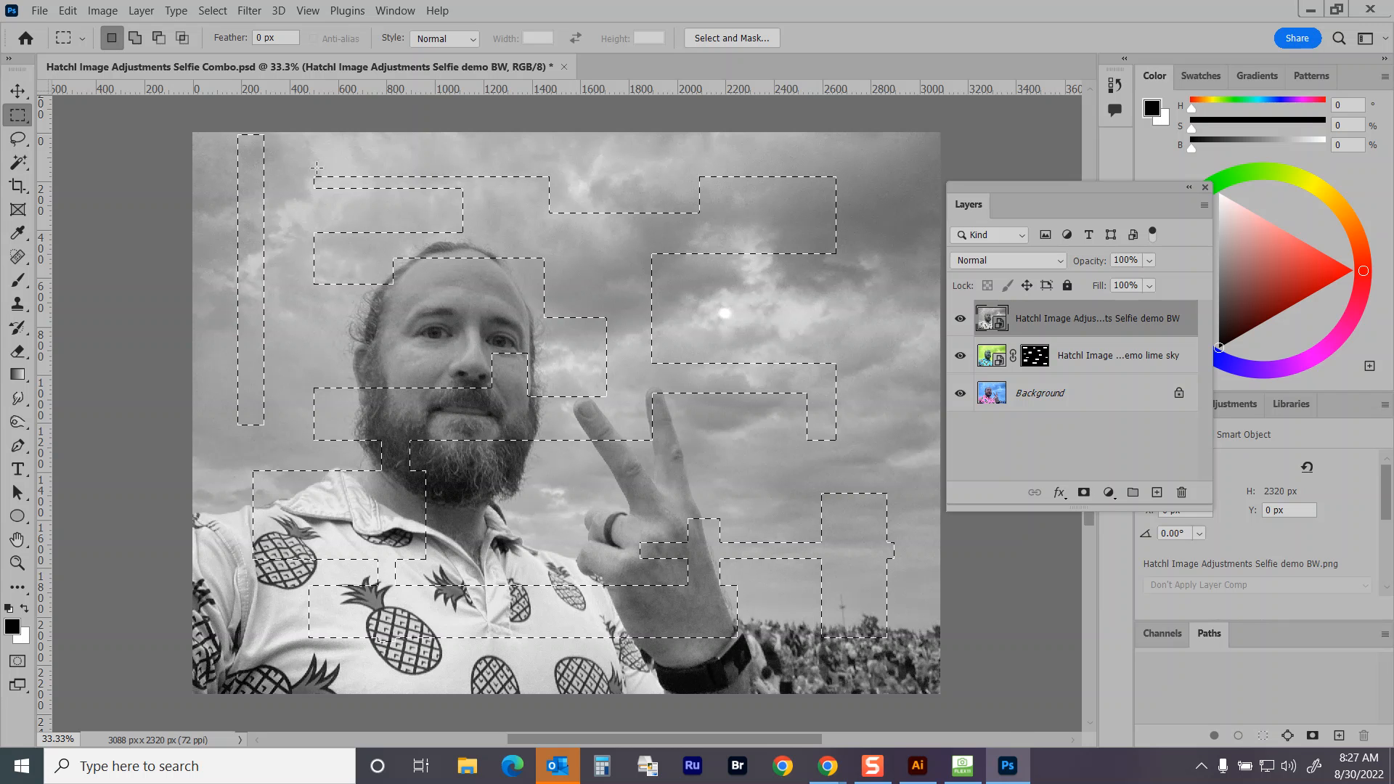
# Step: Mask the black-and-white version layer with the rectangular selection, check both masked layers by toggling their visibility, and save the document
pyautogui.click(1083, 494)
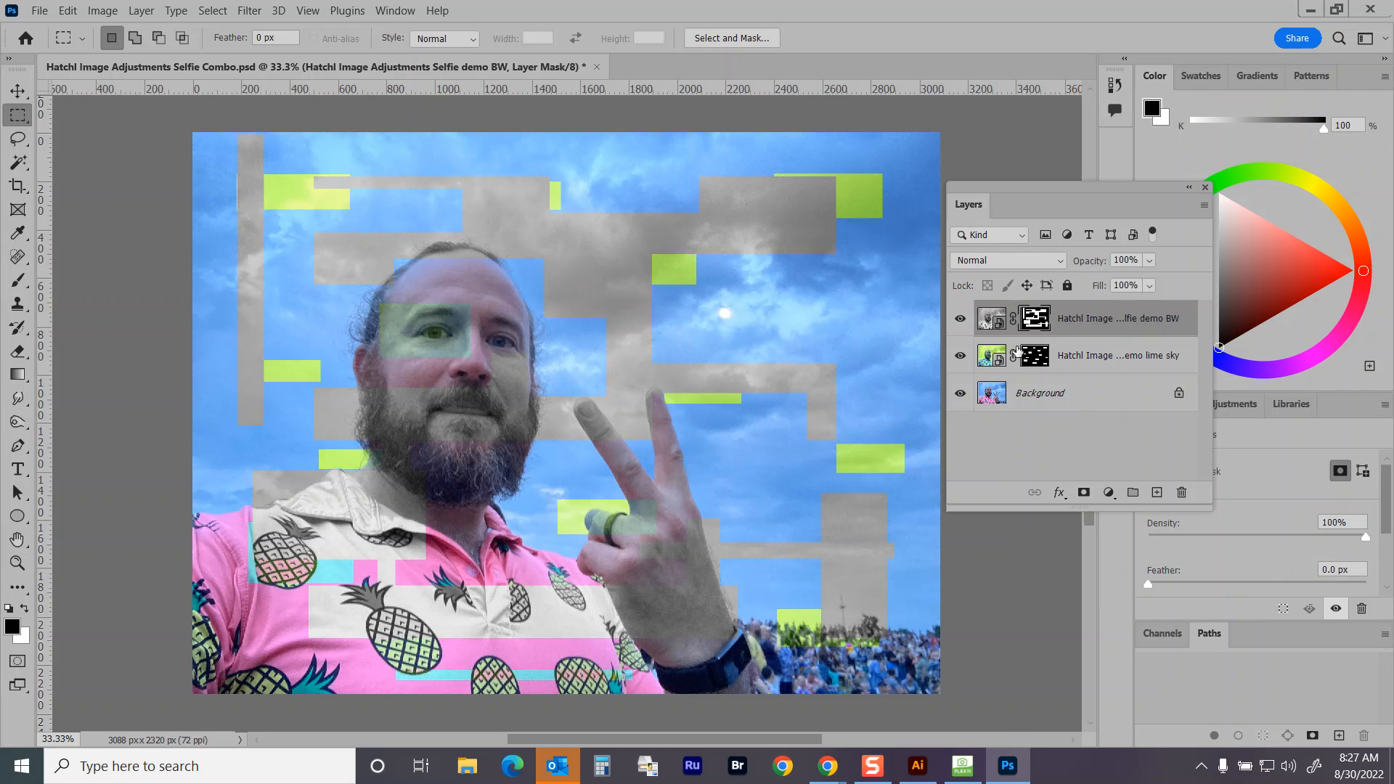
pyautogui.click(960, 320)
pyautogui.click(961, 319)
pyautogui.click(961, 357)
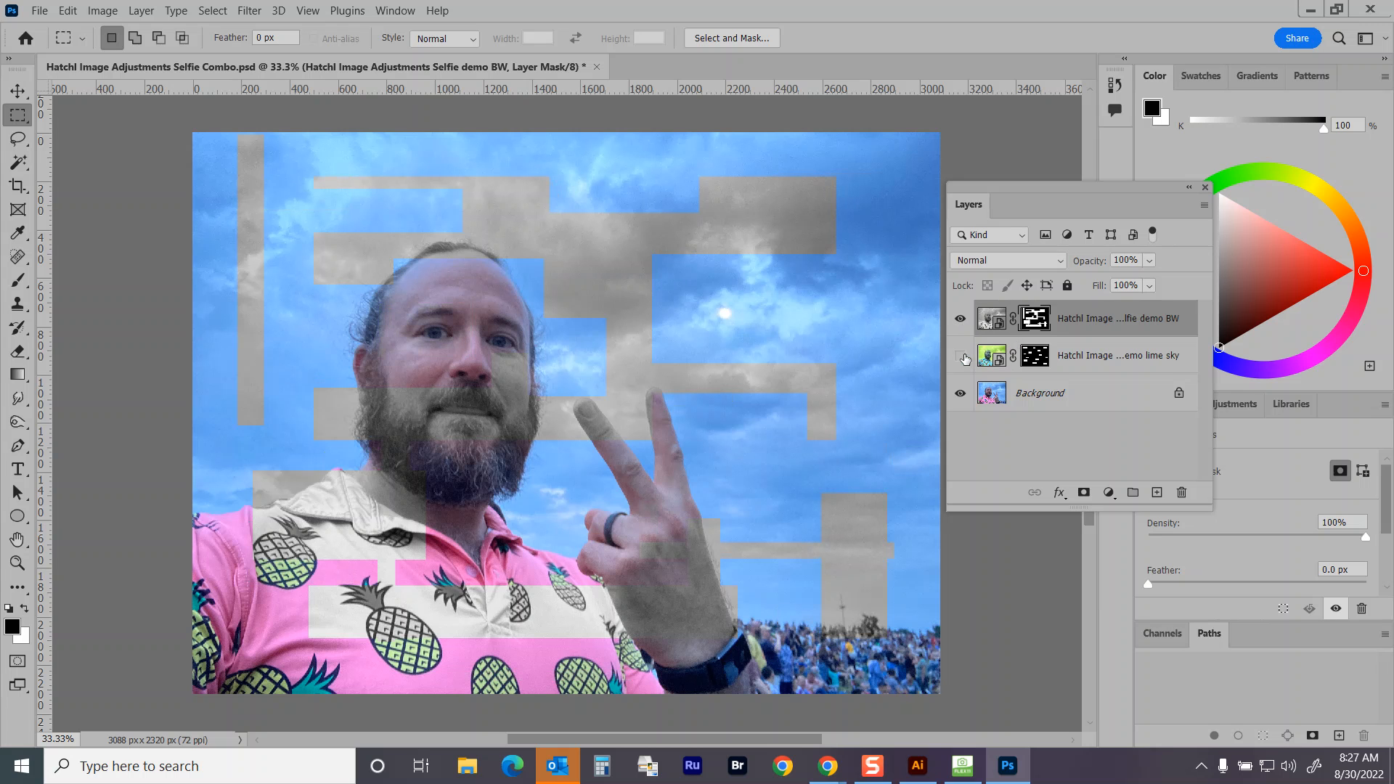
pyautogui.click(961, 356)
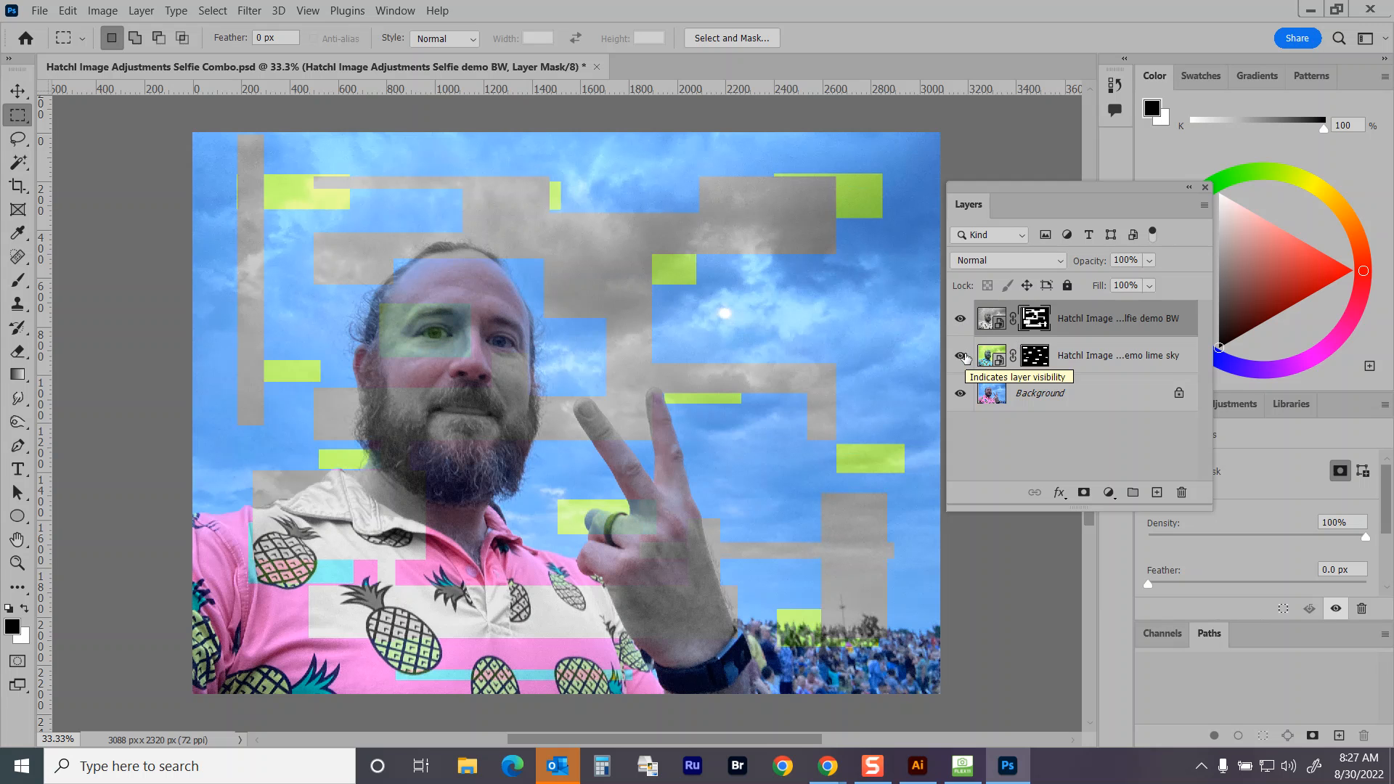
pyautogui.hotkey('ctrl', 's')
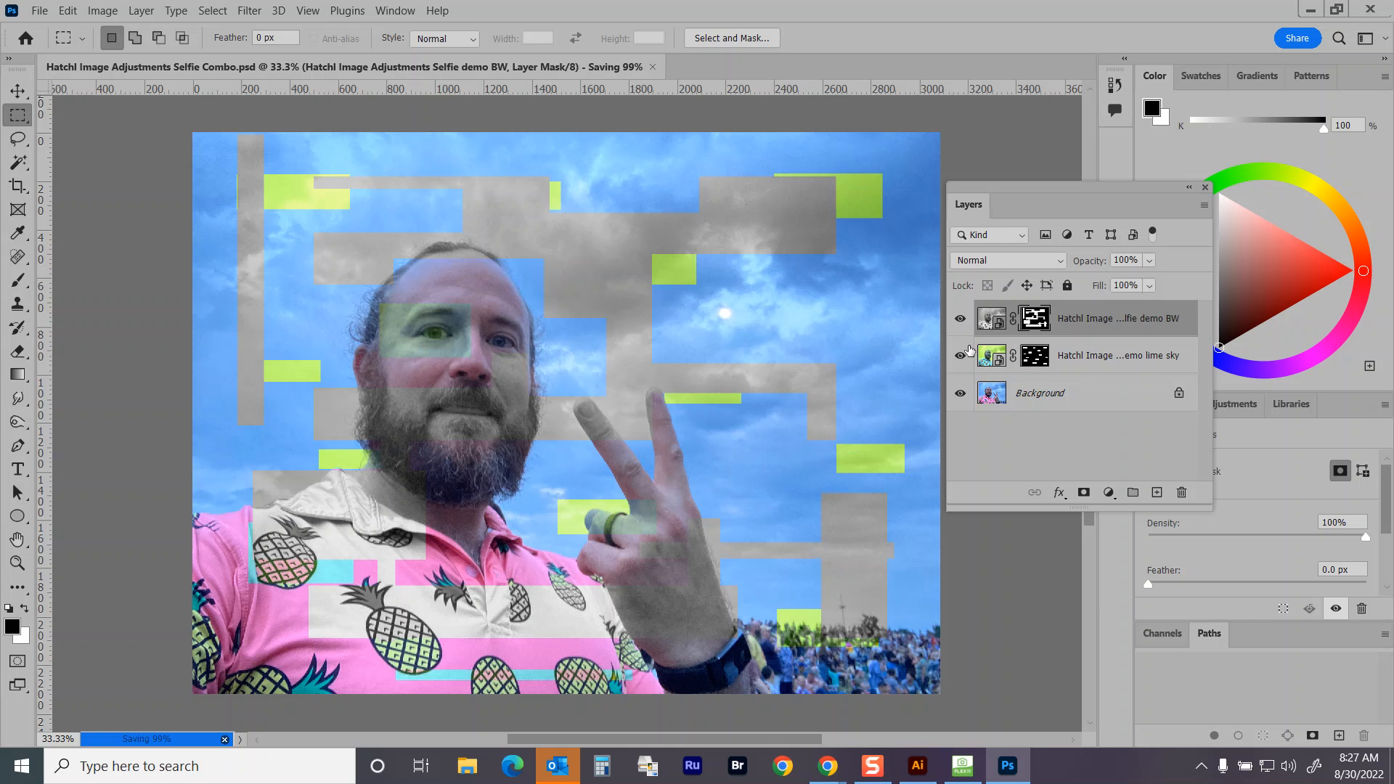
# Step: Place the "Selfie demo 60s version.png" version as an embedded layer at full size and commit the placement
pyautogui.click(42, 12)
pyautogui.click(108, 353)
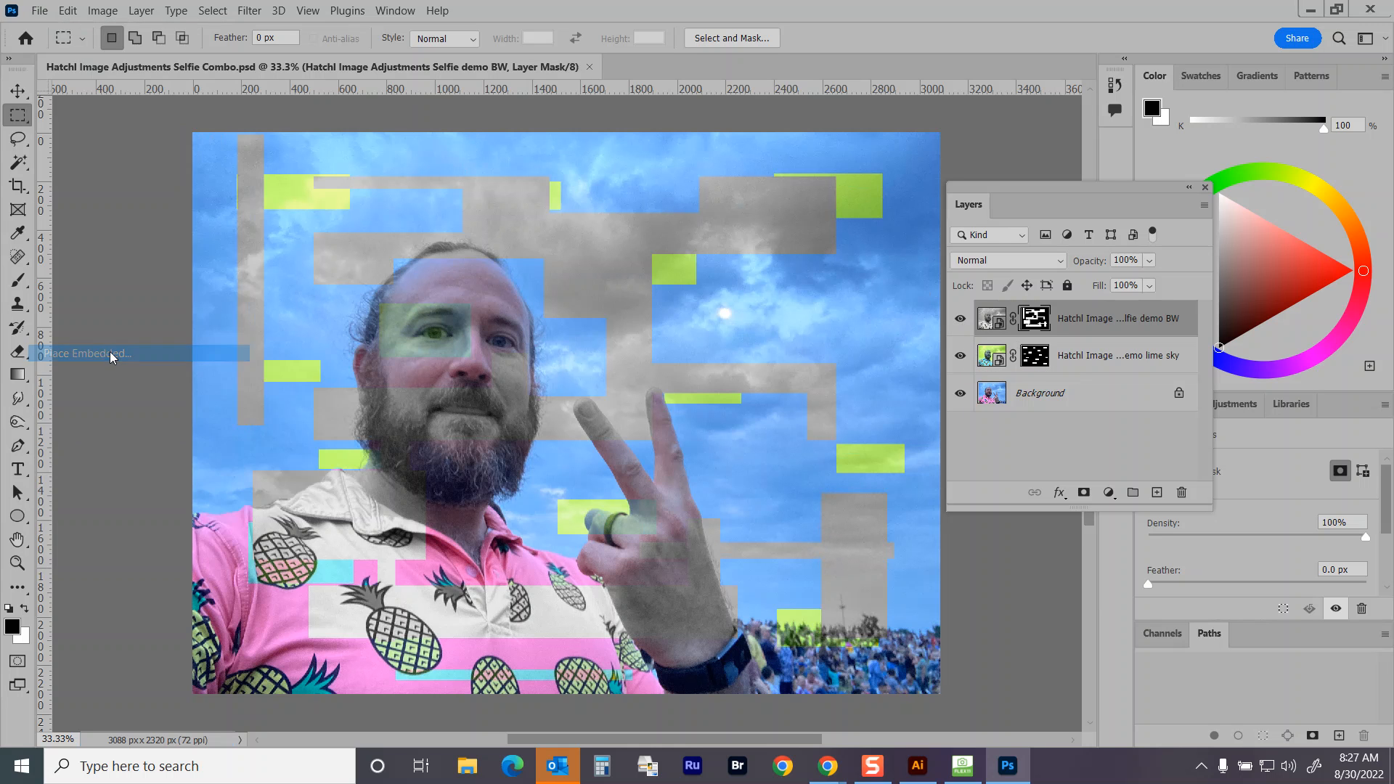
pyautogui.moveTo(559, 124); pyautogui.dragTo(561, 209)
pyautogui.click(320, 343)
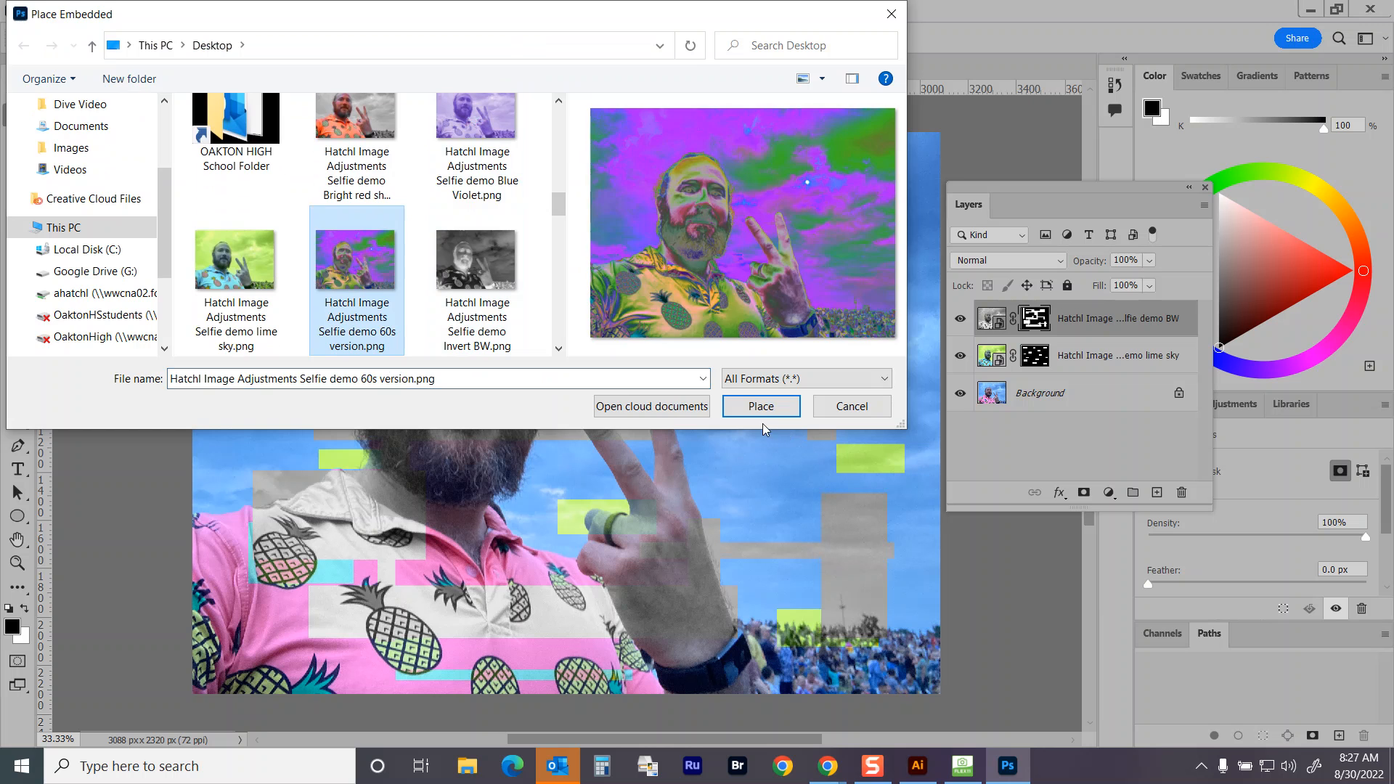
pyautogui.click(760, 405)
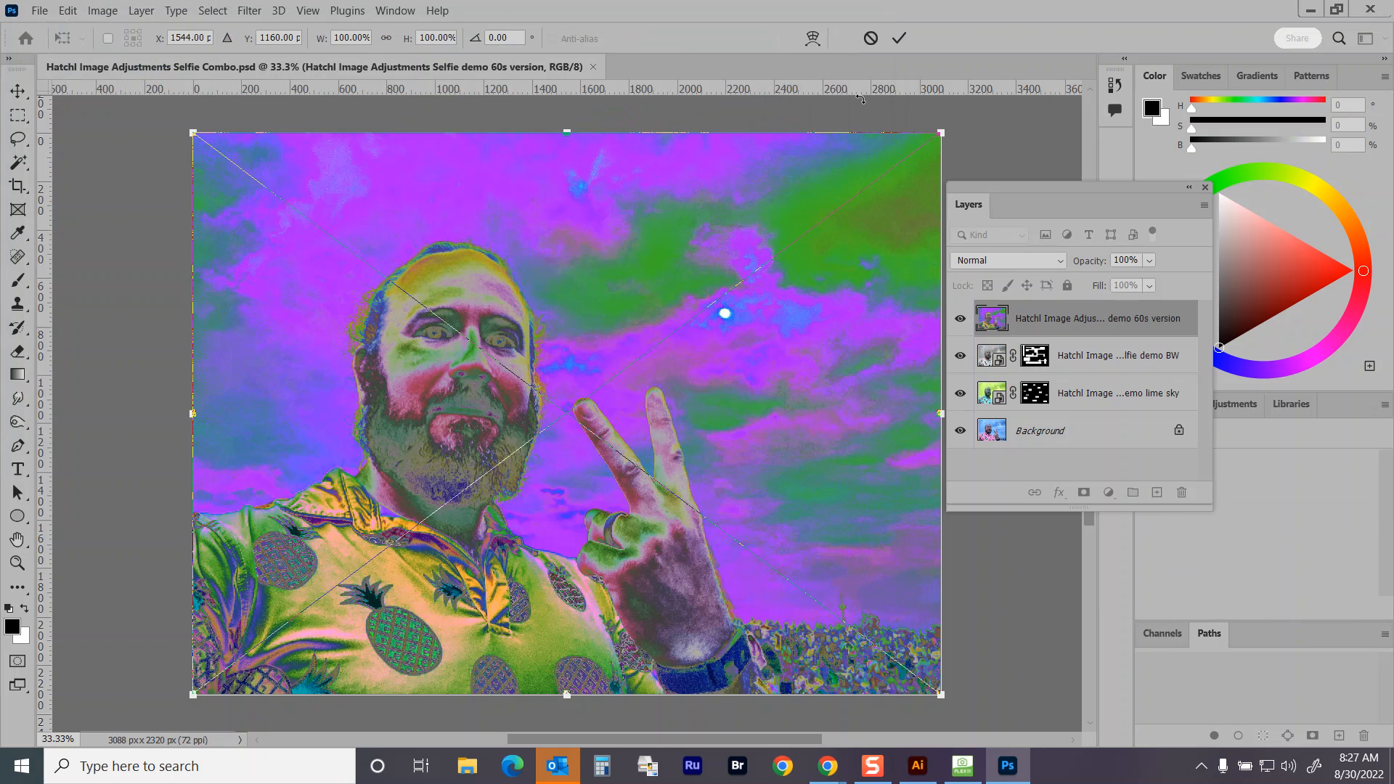
pyautogui.click(899, 41)
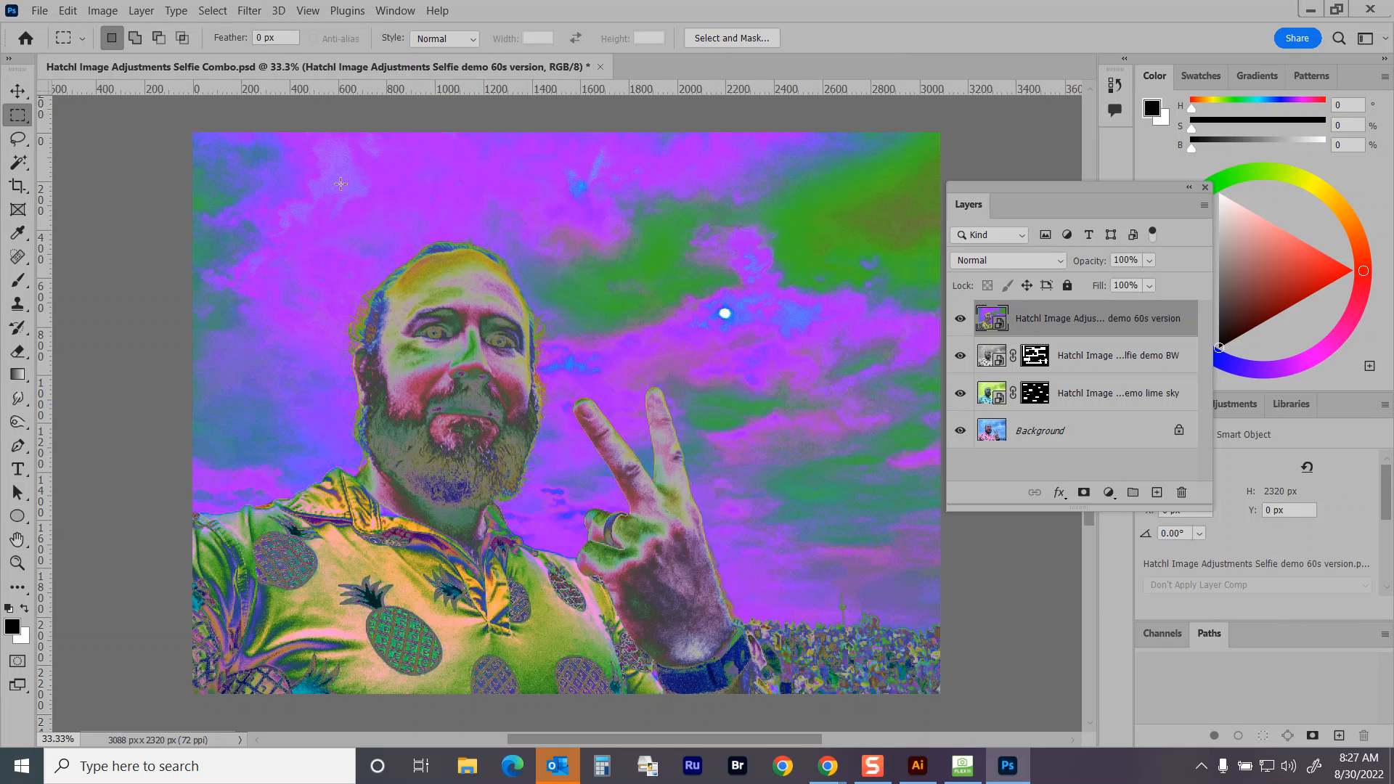
# Step: With the Elliptical Marquee, select a large circle around the sun, smaller circles above the head and in the sky, and a tall ellipse
pyautogui.rightClick(17, 115)
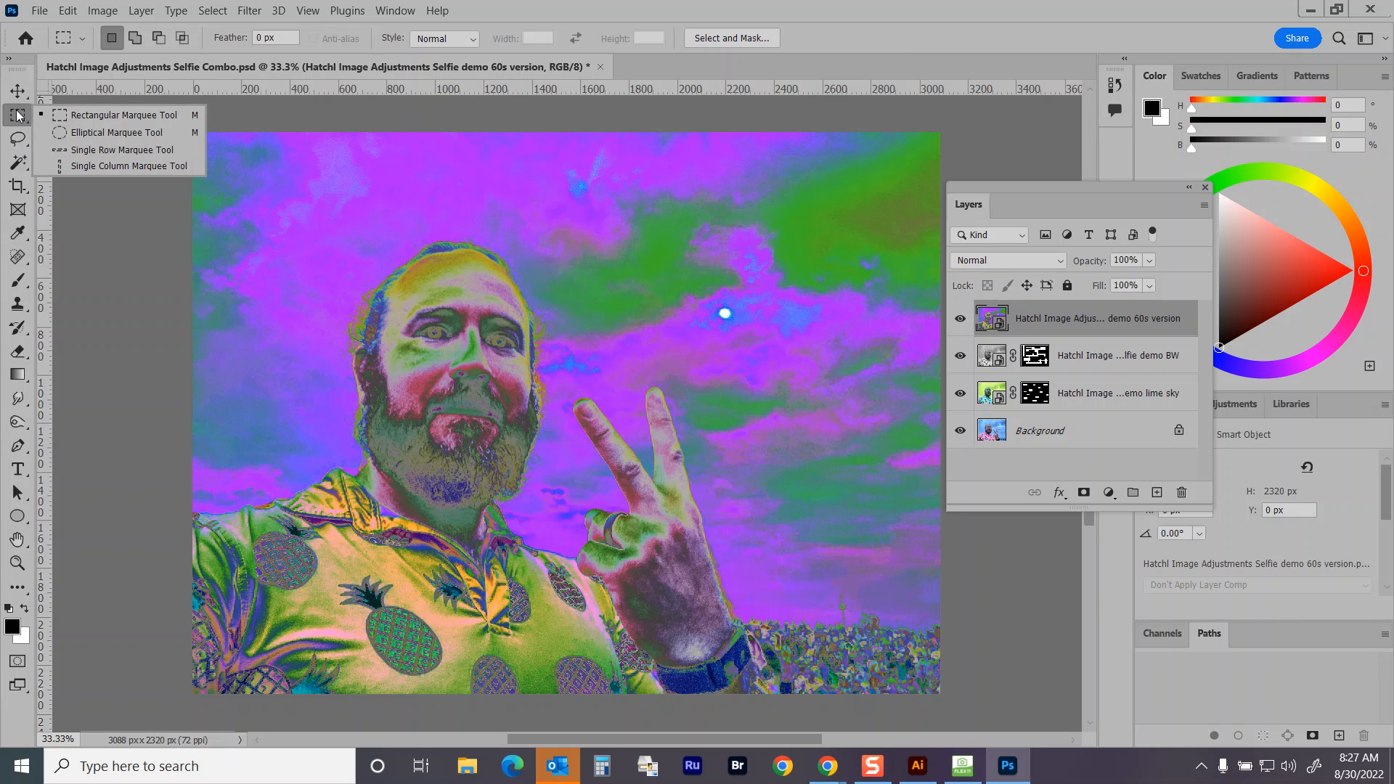
pyautogui.click(79, 133)
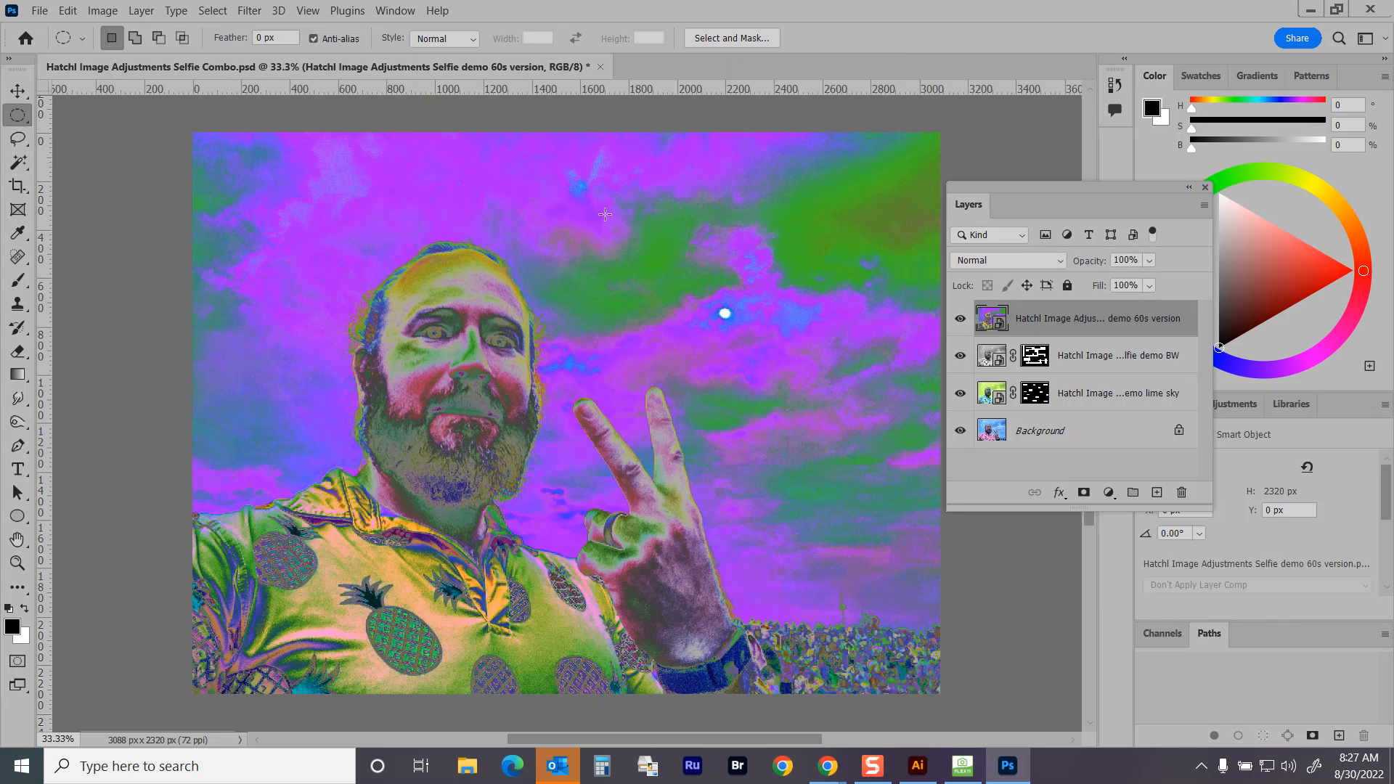
pyautogui.moveTo(626, 244); pyautogui.dragTo(758, 375)
pyautogui.moveTo(430, 182); pyautogui.dragTo(491, 239)
pyautogui.moveTo(799, 411); pyautogui.dragTo(874, 484)
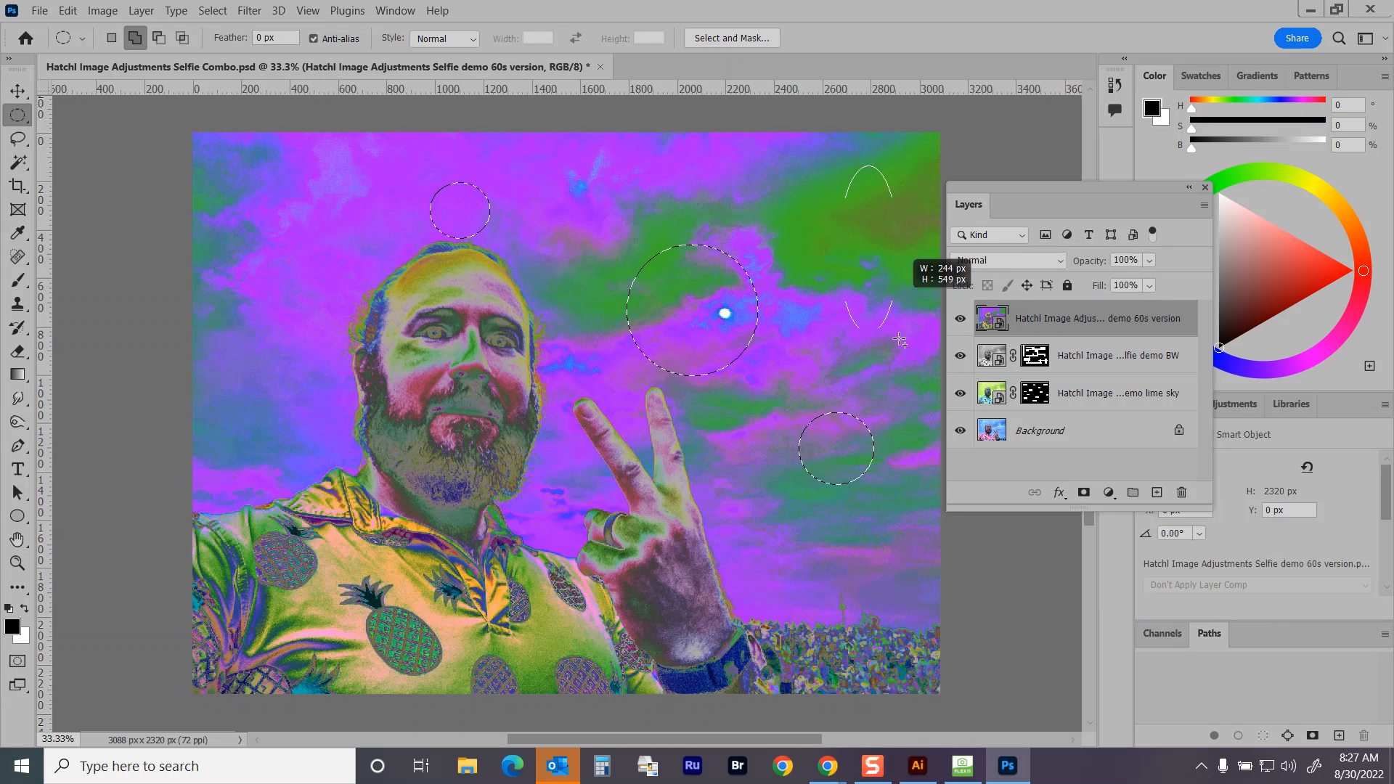
pyautogui.moveTo(904, 363); pyautogui.dragTo(839, 166)
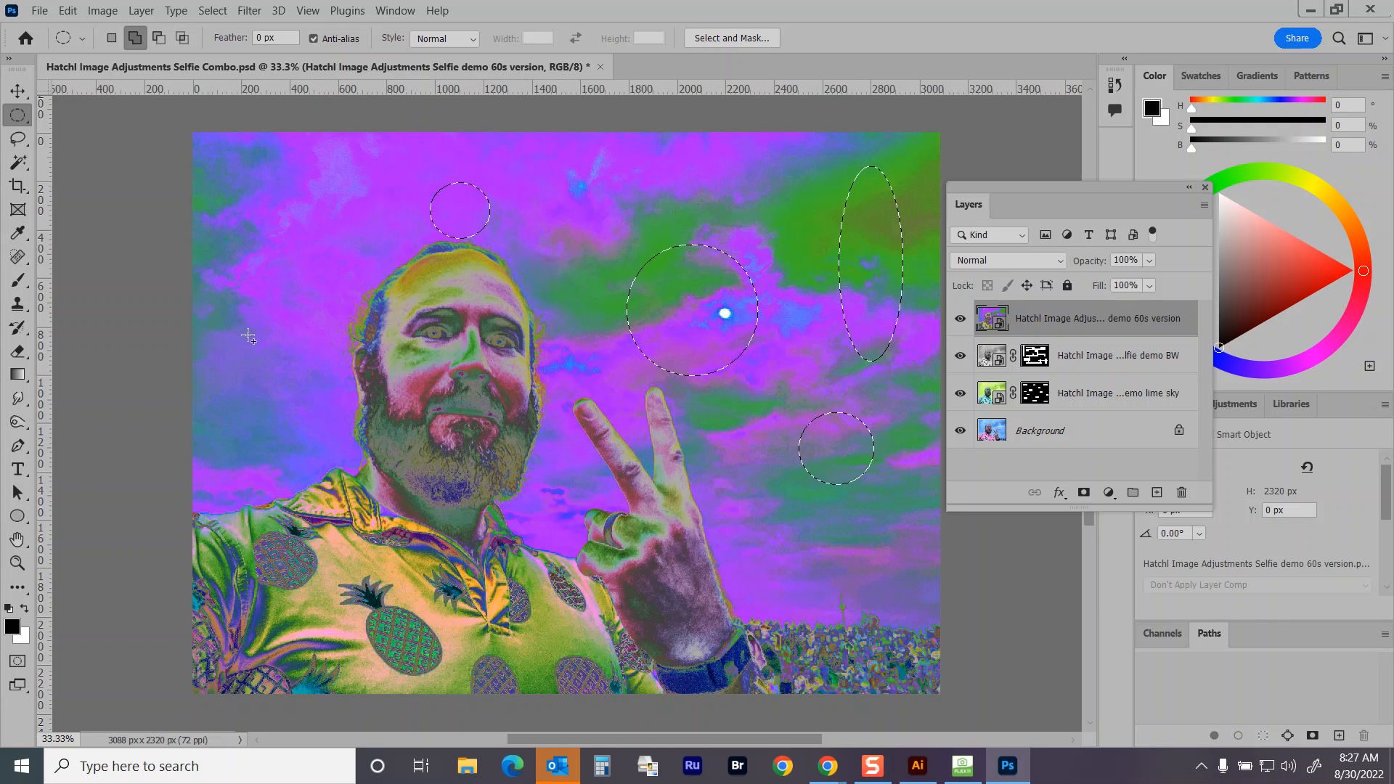
# Step: Add ellipses to the selection across the cheek, raised hand, wrist and crowd, lower sky, and several spots on the shirt
pyautogui.moveTo(214, 345); pyautogui.dragTo(416, 401)
pyautogui.moveTo(556, 480); pyautogui.dragTo(720, 517)
pyautogui.moveTo(679, 599); pyautogui.dragTo(884, 657)
pyautogui.moveTo(767, 507); pyautogui.dragTo(843, 573)
pyautogui.moveTo(277, 509); pyautogui.dragTo(340, 567)
pyautogui.moveTo(435, 585); pyautogui.dragTo(468, 629)
pyautogui.moveTo(172, 590); pyautogui.dragTo(321, 726)
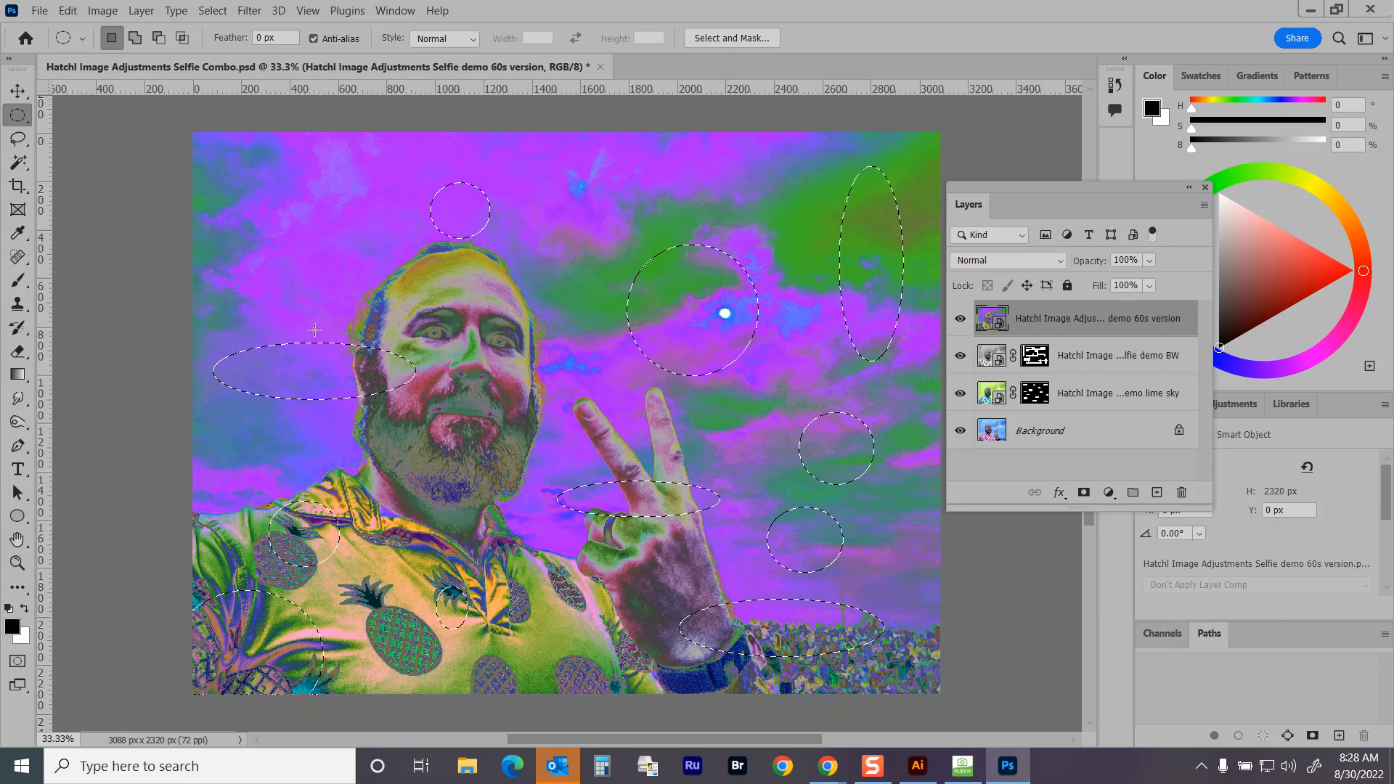
# Step: Subtract overlapping ellipses from the sky and cheek selections to form crescents, and cut a ring out of the tall ellipse
pyautogui.press('alt')
pyautogui.moveTo(213, 328); pyautogui.dragTo(375, 381)
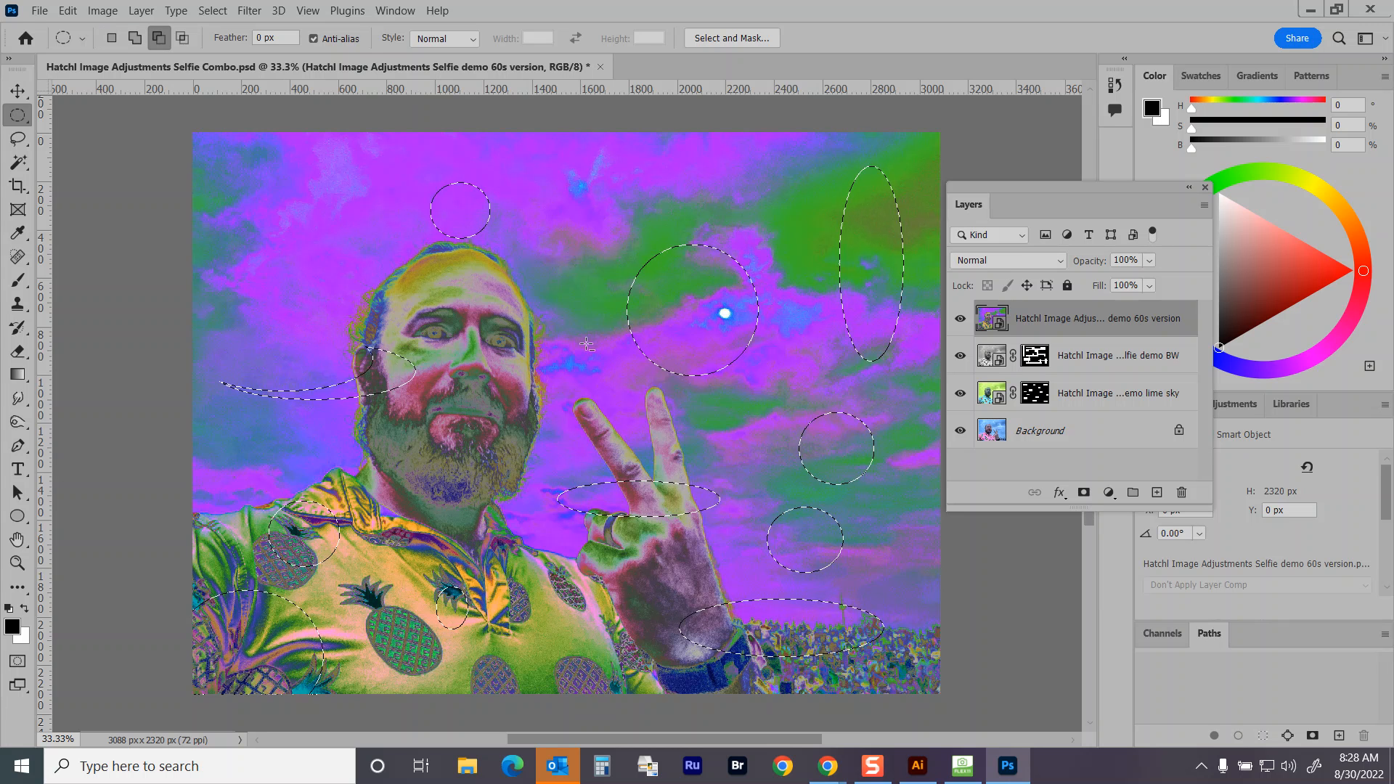
pyautogui.moveTo(432, 176); pyautogui.dragTo(509, 217)
pyautogui.moveTo(764, 253); pyautogui.dragTo(599, 334)
pyautogui.moveTo(878, 272); pyautogui.dragTo(893, 321)
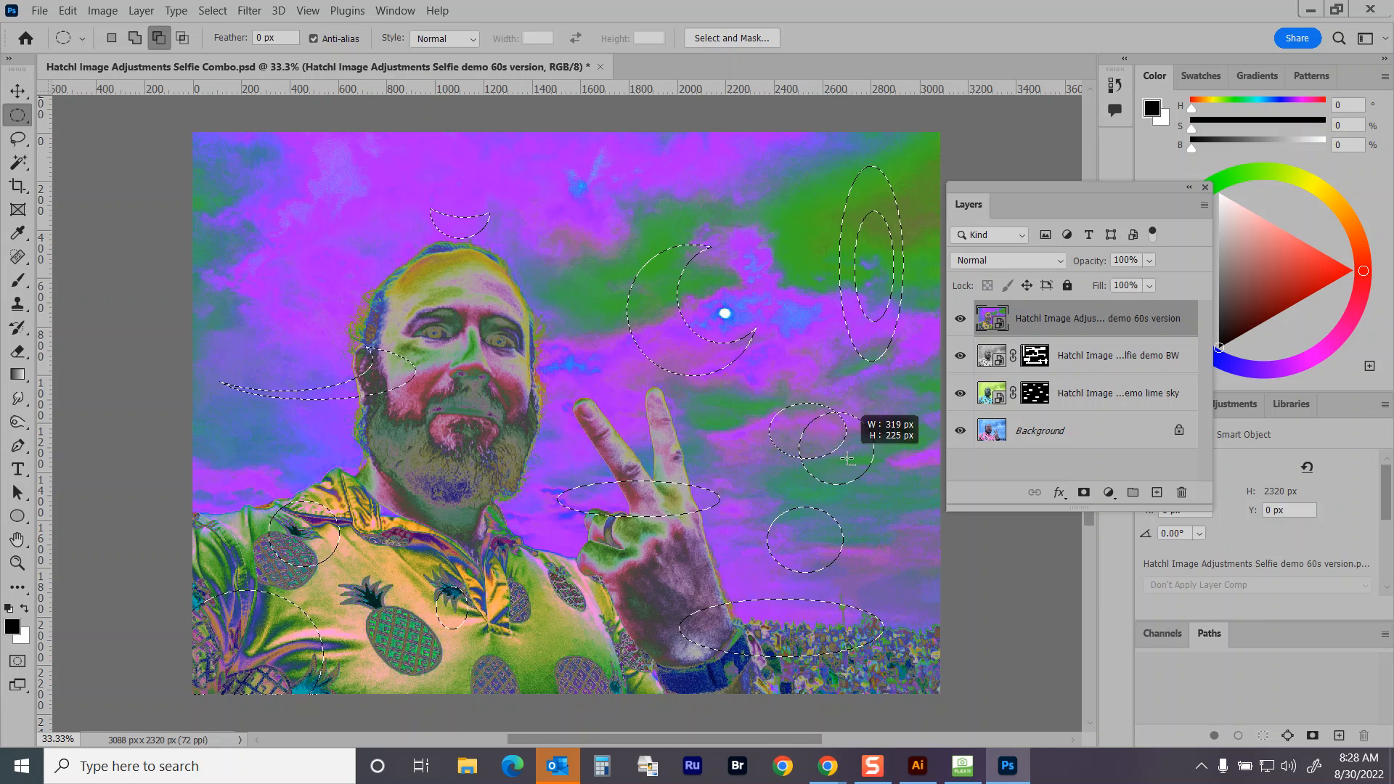
pyautogui.moveTo(853, 466); pyautogui.dragTo(854, 466)
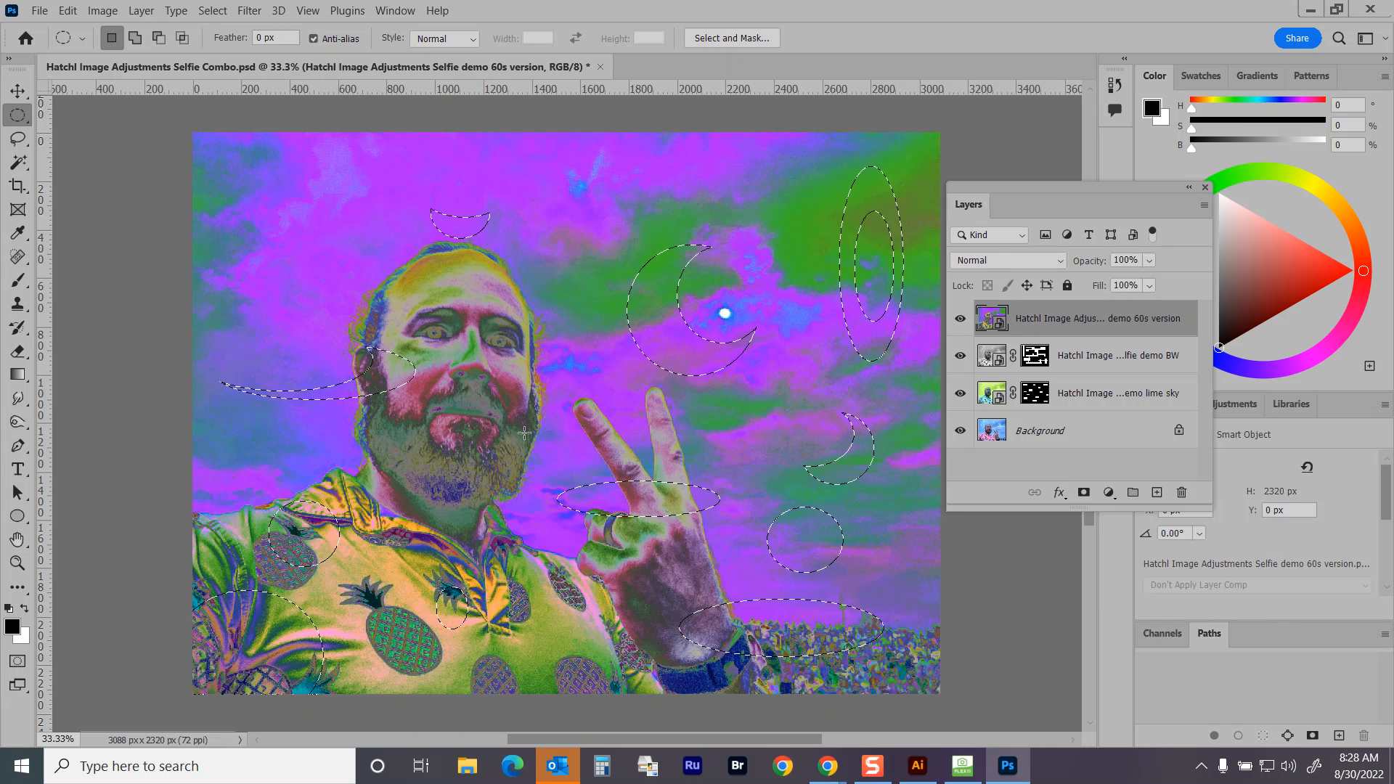
# Step: Add an ellipse between the face and the raised fingers, and subtract an overlapping ellipse to leave an upward-opening crescent
pyautogui.moveTo(482, 339); pyautogui.dragTo(622, 434)
pyautogui.press('alt')
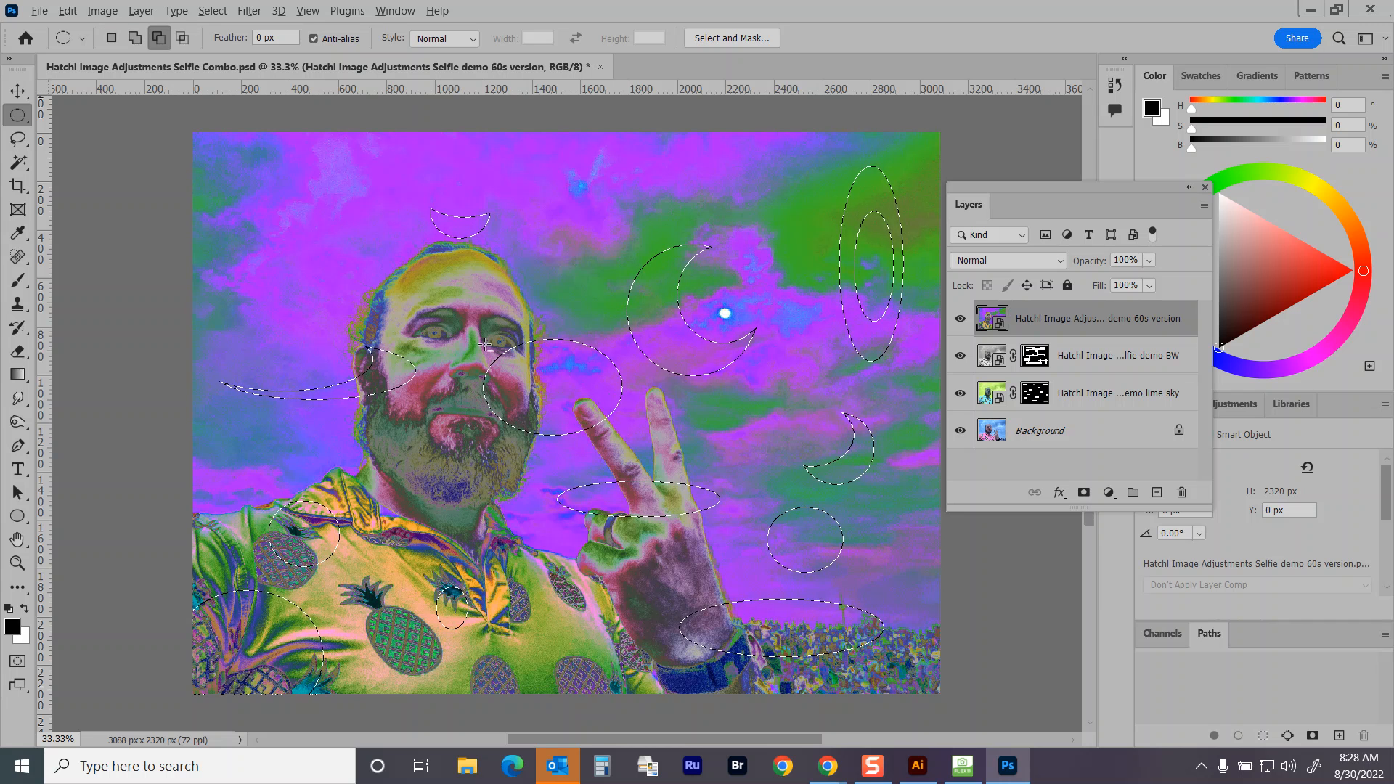
pyautogui.moveTo(508, 305); pyautogui.dragTo(603, 425)
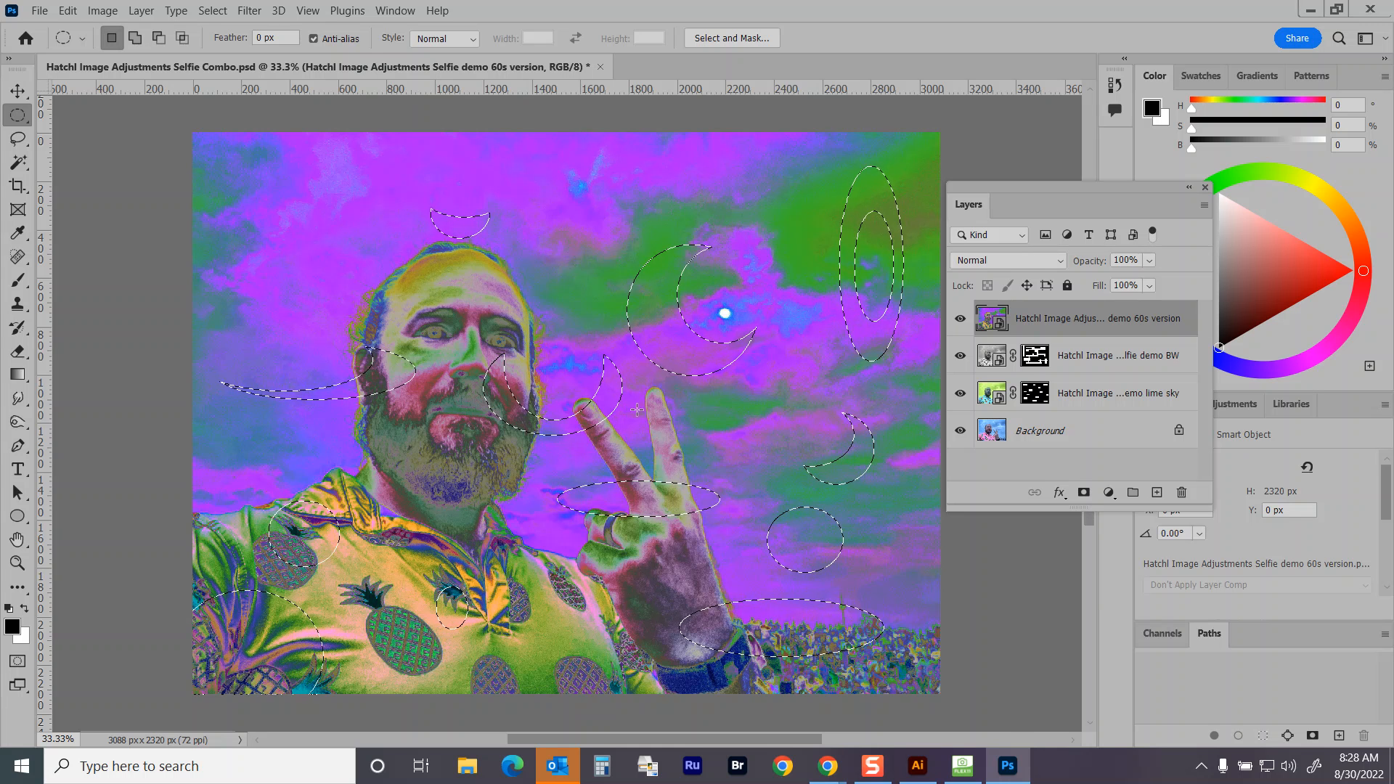
# Step: Add a large ellipse in the sky left of the head, and mask the 60s version layer with the selection
pyautogui.press('shift')
pyautogui.moveTo(227, 166); pyautogui.dragTo(340, 265)
pyautogui.click(1085, 493)
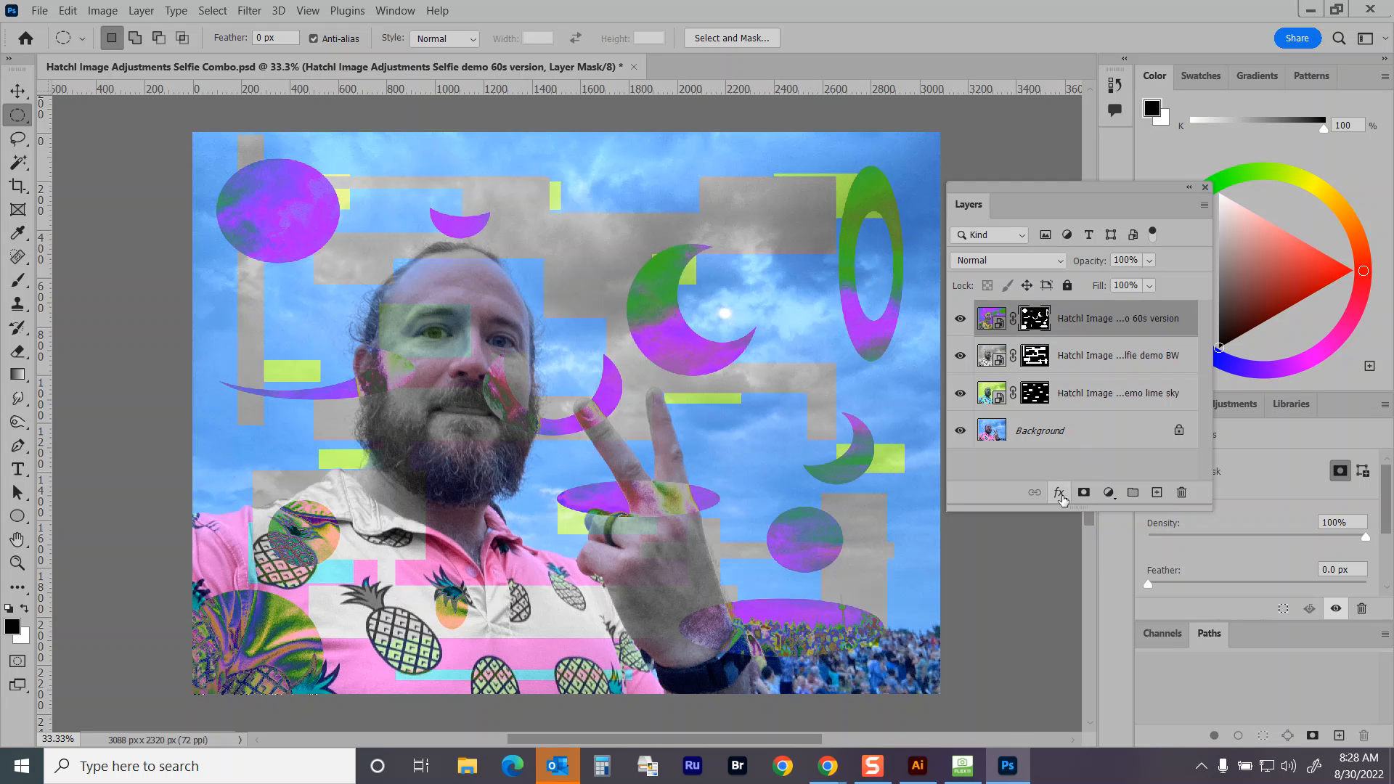
# Step: Give the 60s version layer a drop shadow with 31% opacity, 232 px distance, 46% spread and 43 px size
pyautogui.click(1060, 495)
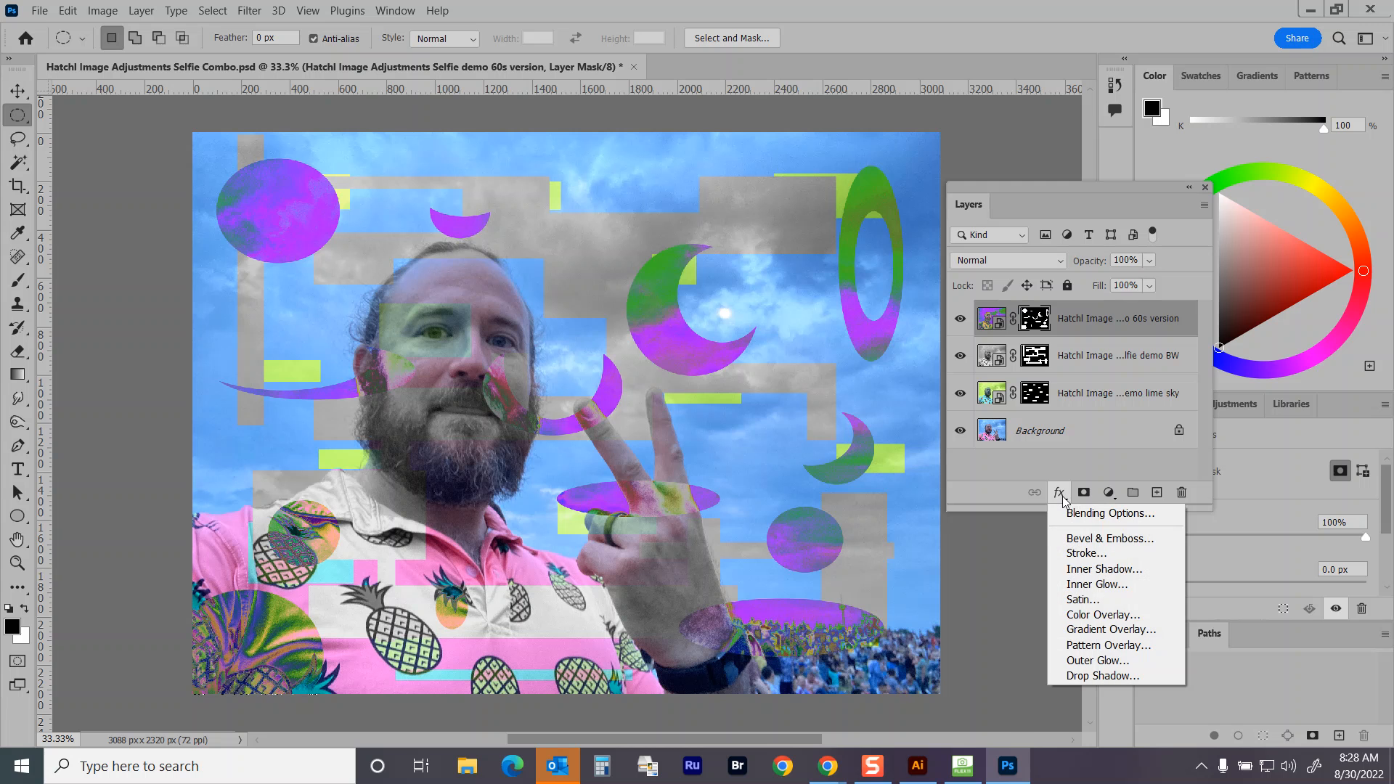
pyautogui.click(1111, 673)
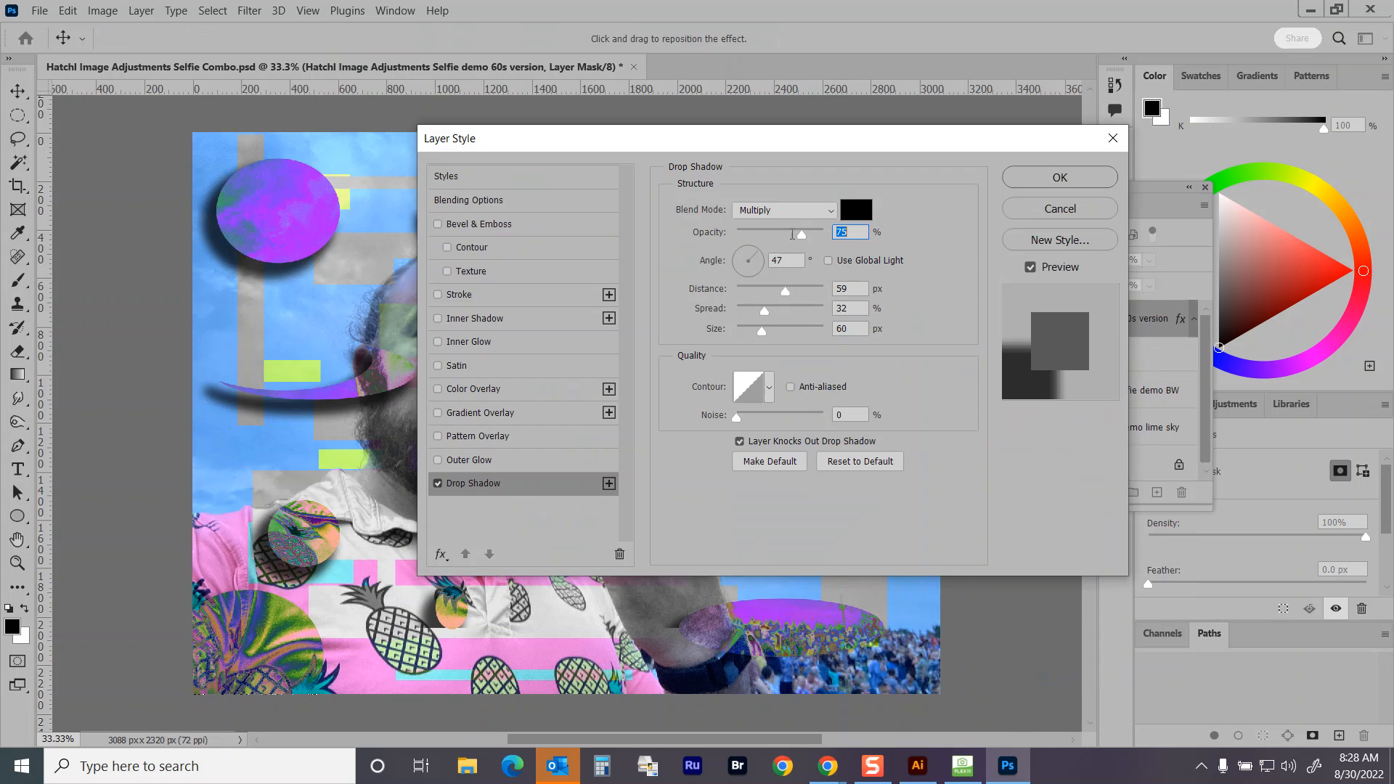
pyautogui.moveTo(685, 138); pyautogui.dragTo(1061, 169)
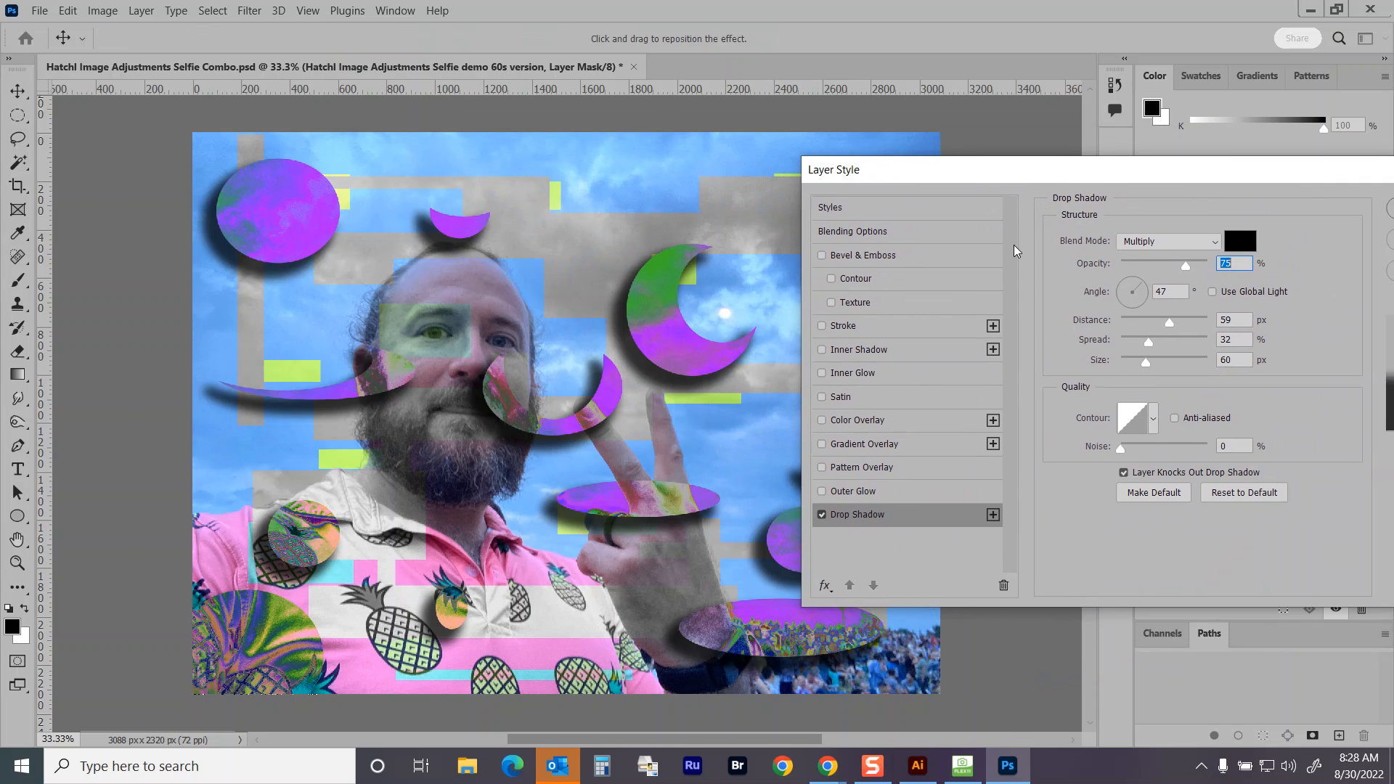
pyautogui.moveTo(1168, 322); pyautogui.dragTo(1198, 325)
pyautogui.moveTo(1177, 267); pyautogui.dragTo(1147, 269)
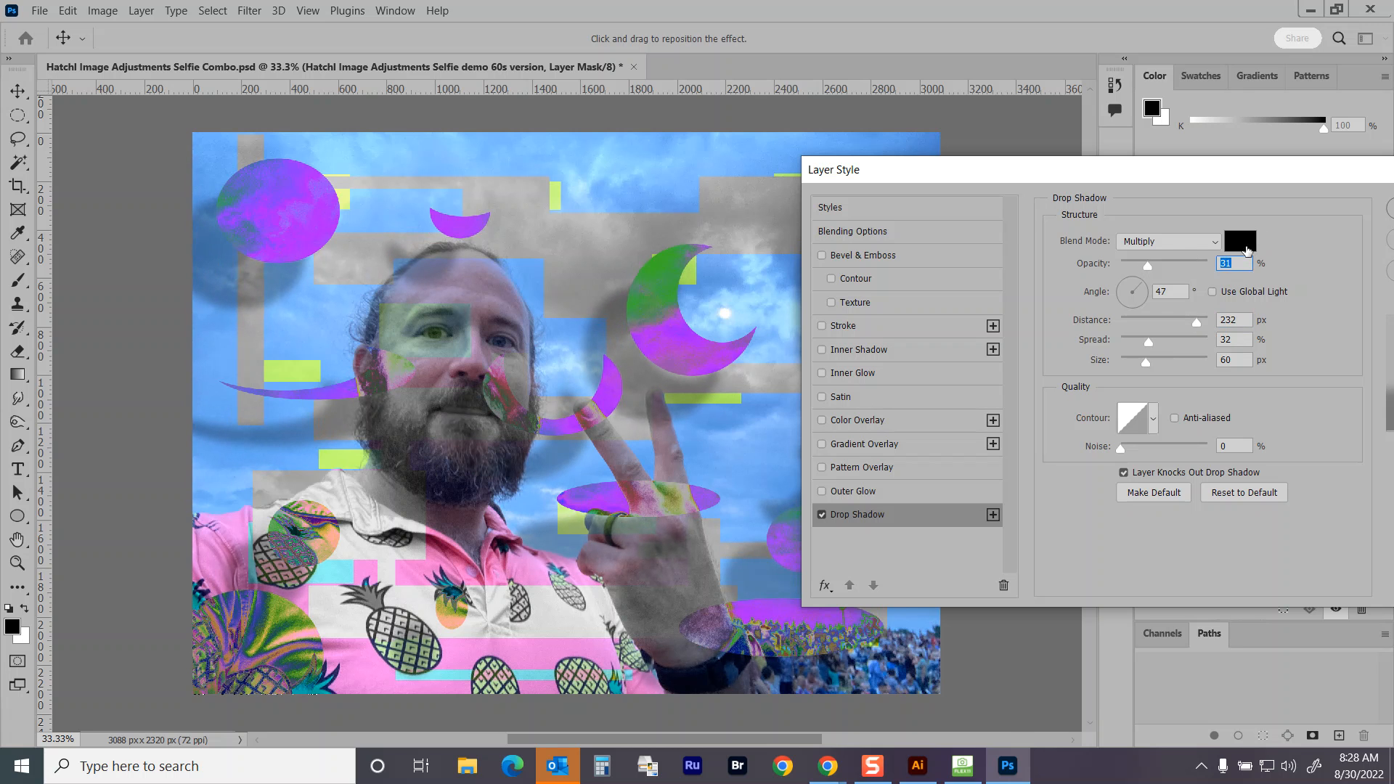
pyautogui.moveTo(1146, 362)
pyautogui.mouseDown()
pyautogui.moveTo(1104, 361)
pyautogui.moveTo(1166, 345)
pyautogui.mouseUp()
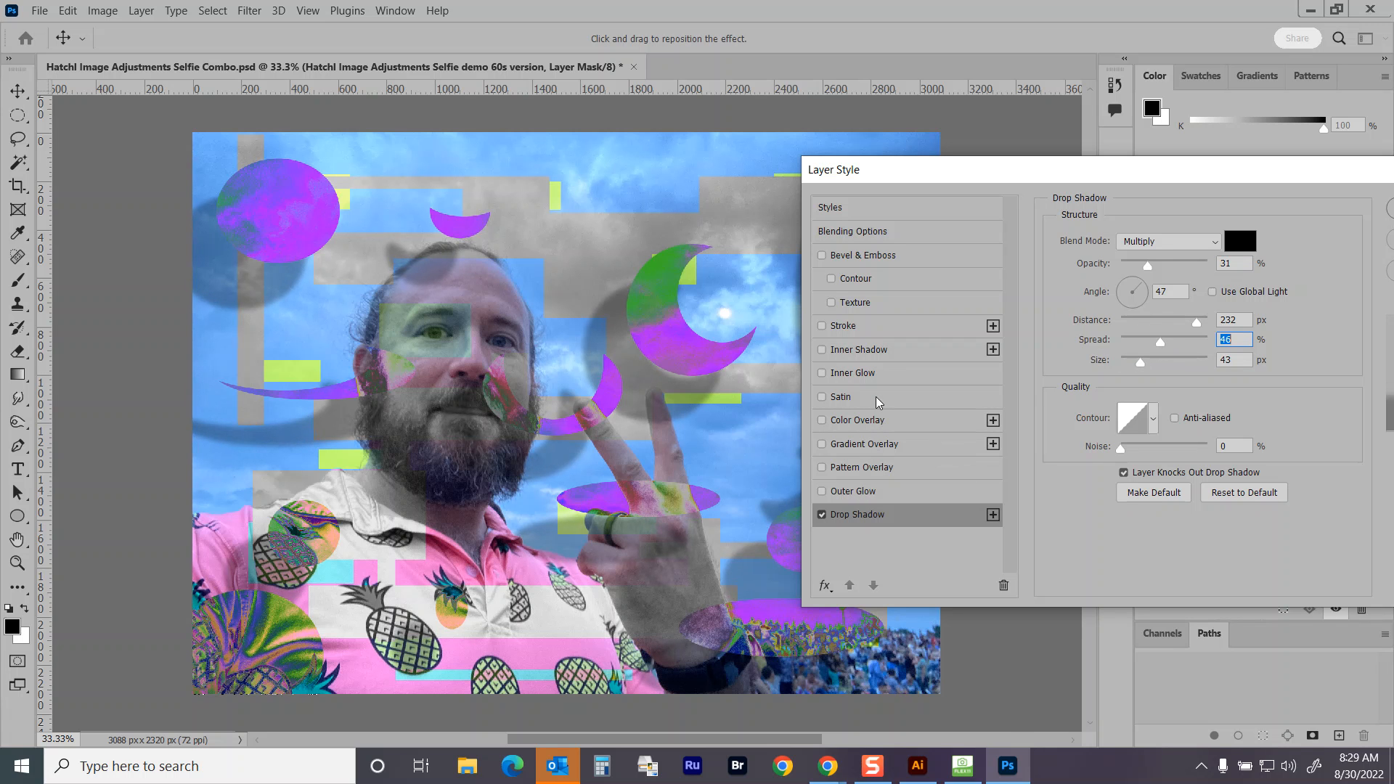
# Step: Add a smooth Inner Bevel with 178% depth, 27 px size and 7 px soften to the 60s layer, and apply the layer style
pyautogui.click(892, 258)
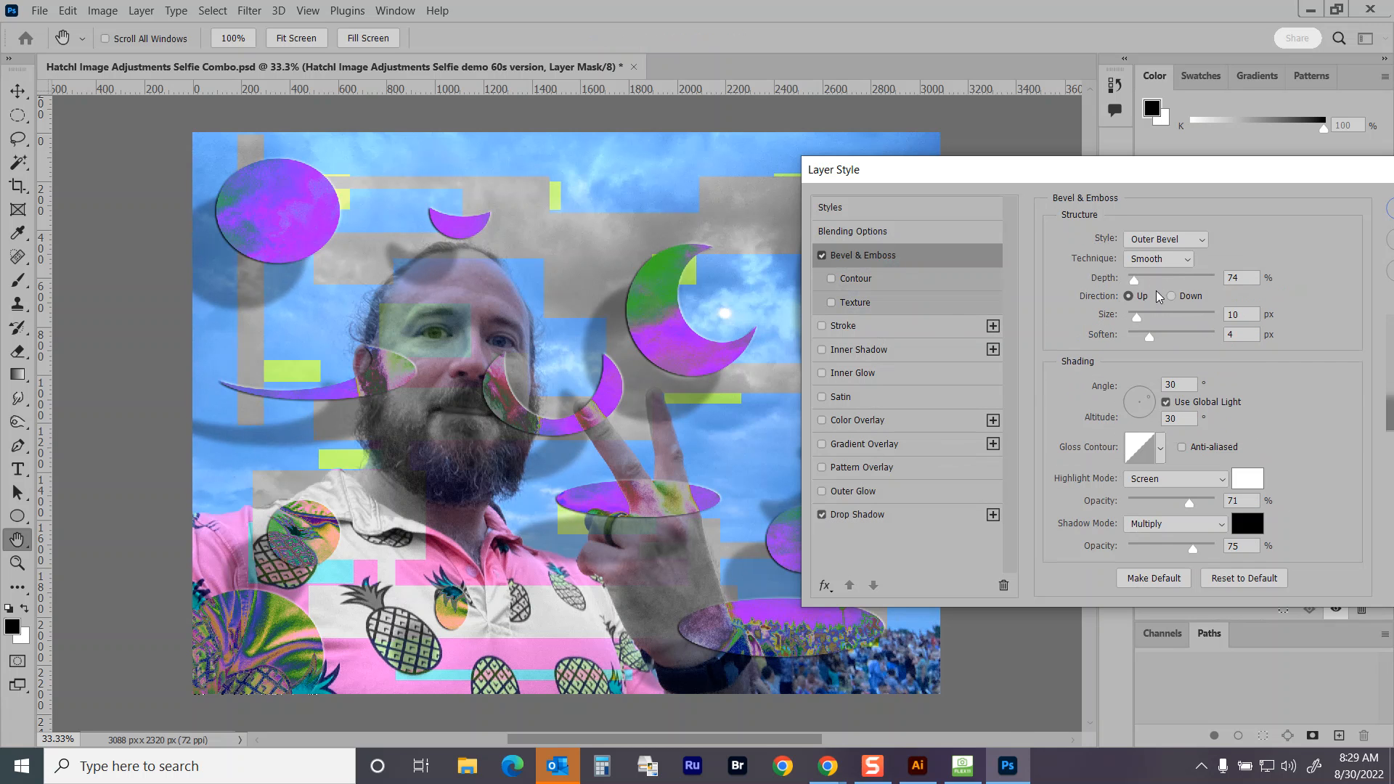
pyautogui.moveTo(1144, 319)
pyautogui.mouseDown()
pyautogui.moveTo(1143, 280)
pyautogui.moveTo(1164, 337)
pyautogui.moveTo(1143, 320)
pyautogui.mouseUp()
pyautogui.click(1177, 240)
pyautogui.click(1166, 274)
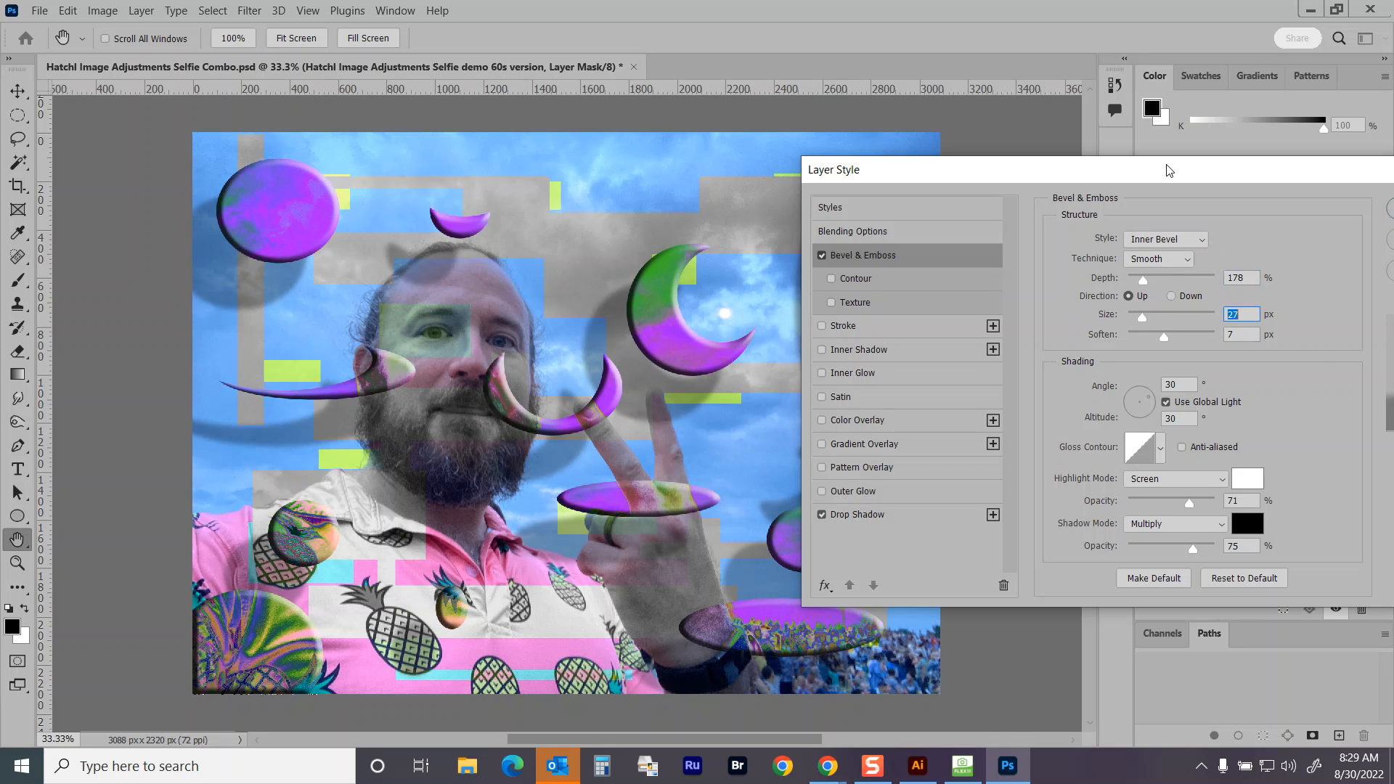
pyautogui.moveTo(1165, 175); pyautogui.dragTo(1018, 171)
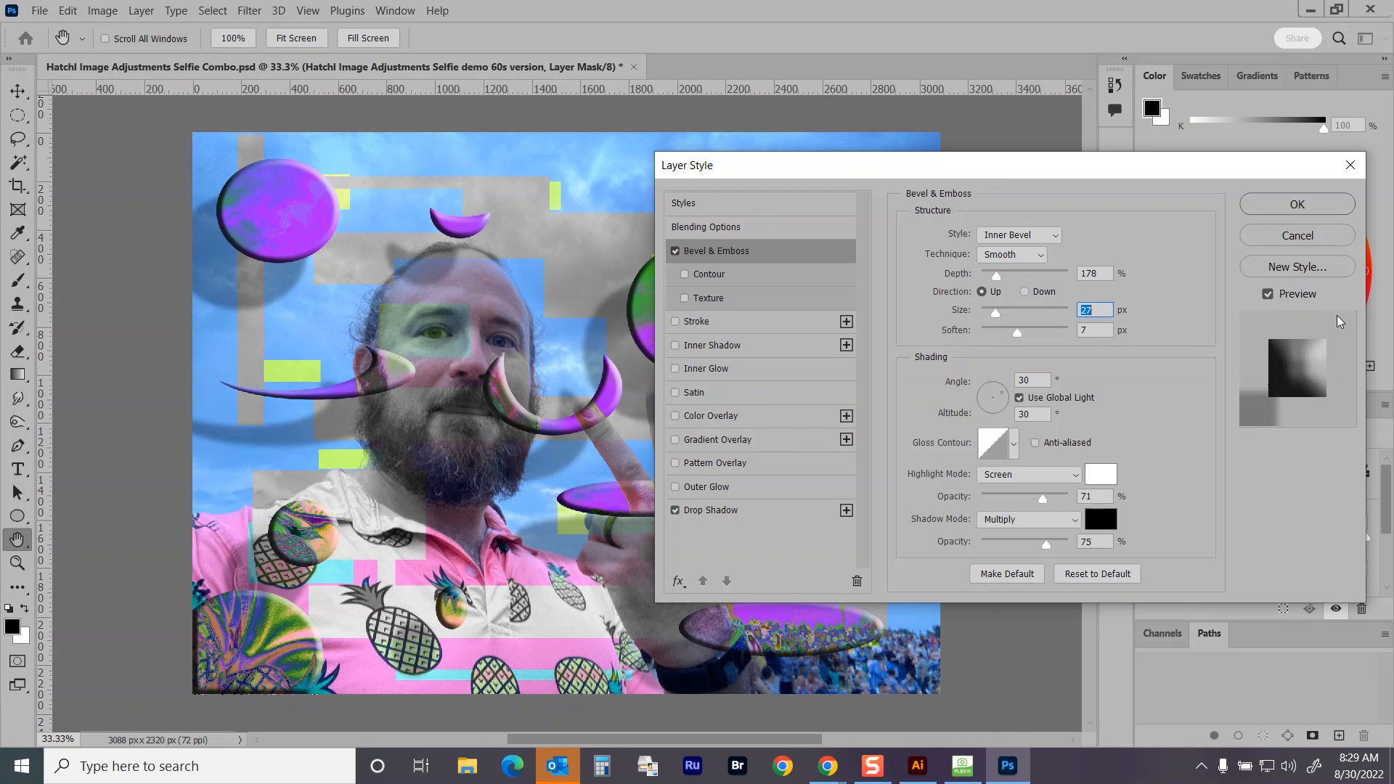
pyautogui.click(1297, 206)
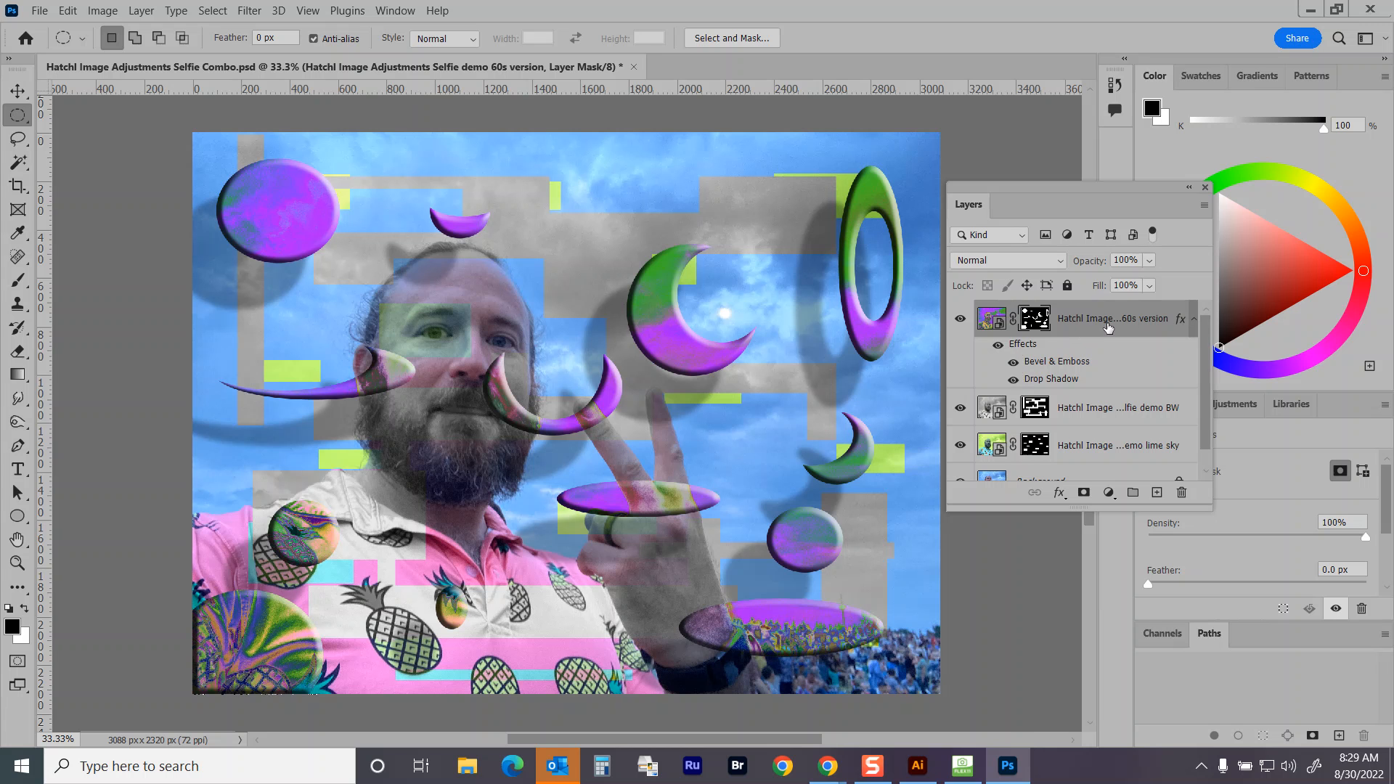
# Step: Copy the 60s version layer's style and paste it onto the black-and-white version layer
pyautogui.rightClick(1118, 320)
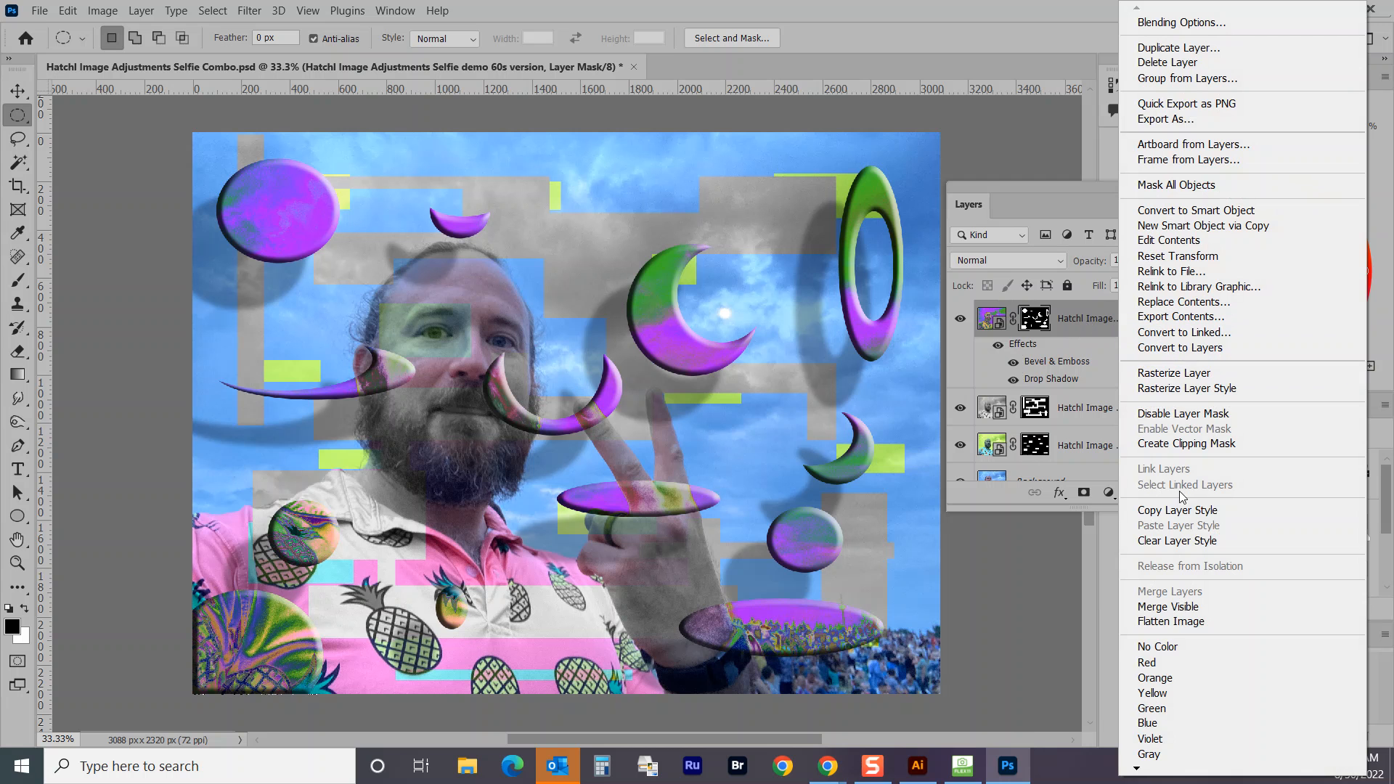
pyautogui.click(1246, 516)
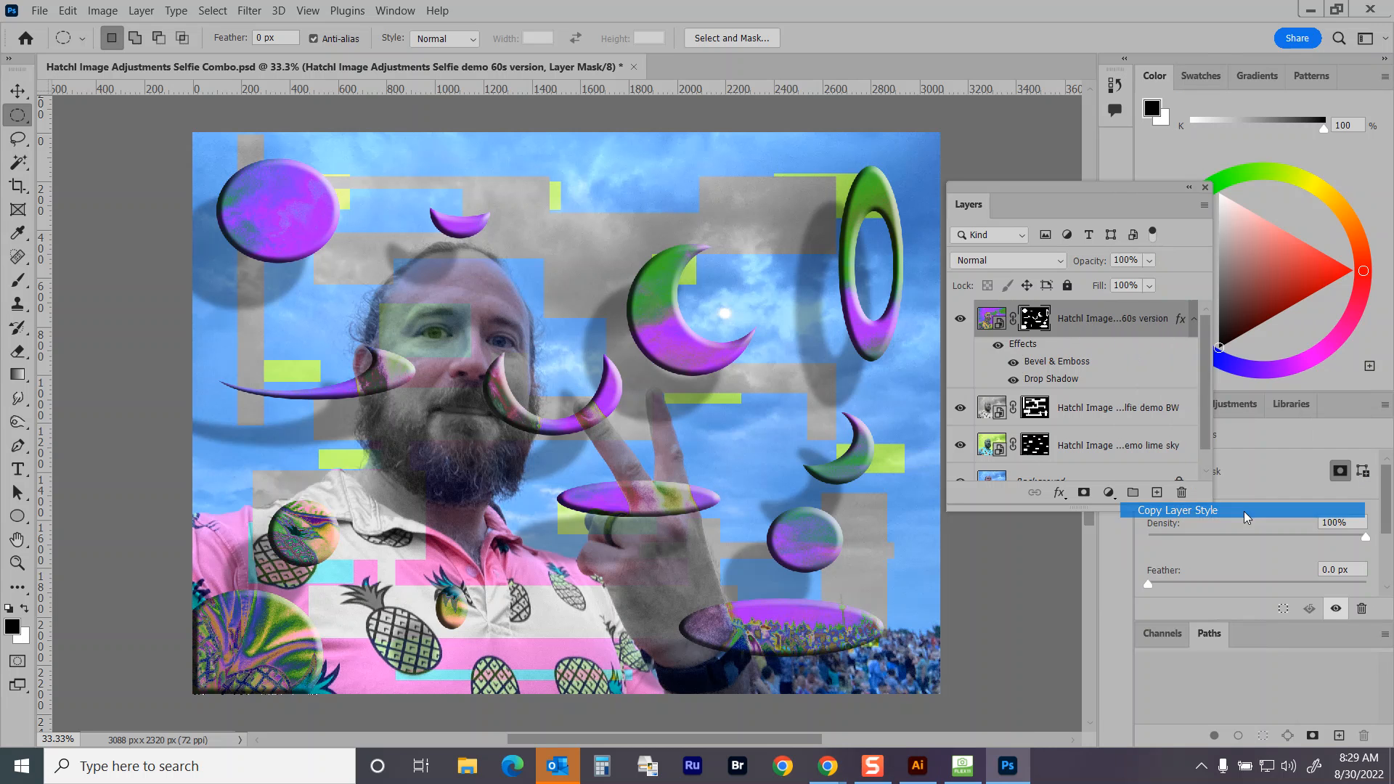
pyautogui.click(1098, 410)
pyautogui.rightClick(1098, 411)
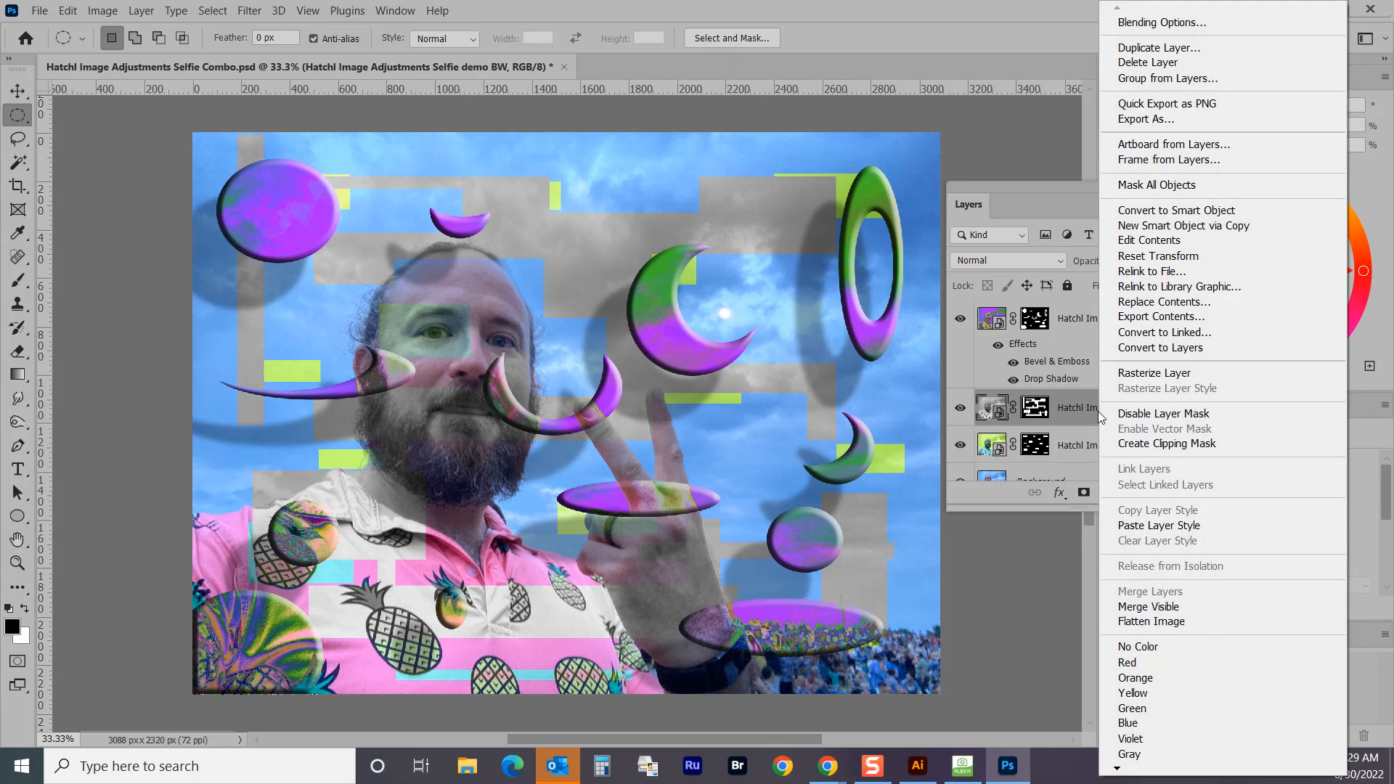
pyautogui.click(1151, 533)
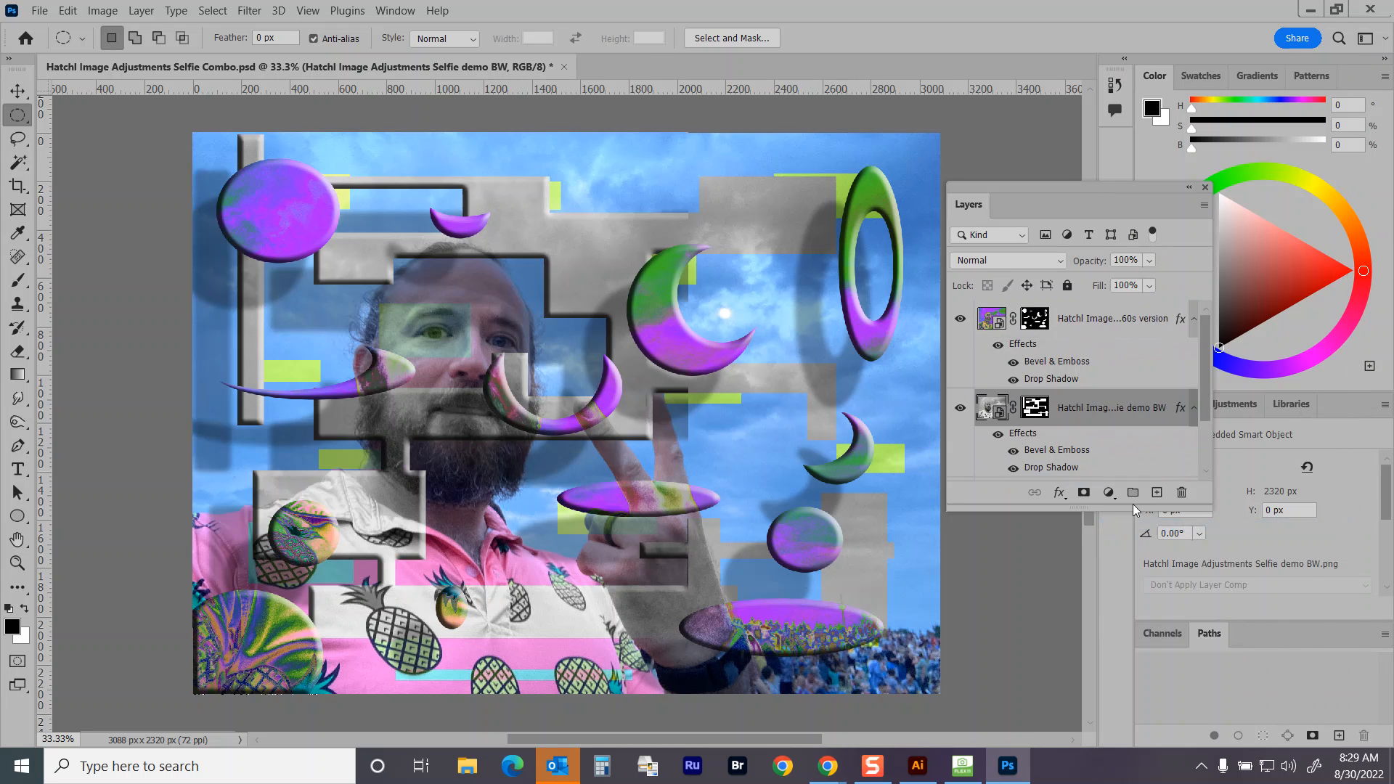
# Step: Paste the copied bevel and drop shadow style onto the lime sky version layer
pyautogui.scroll(-1, 1076, 430)
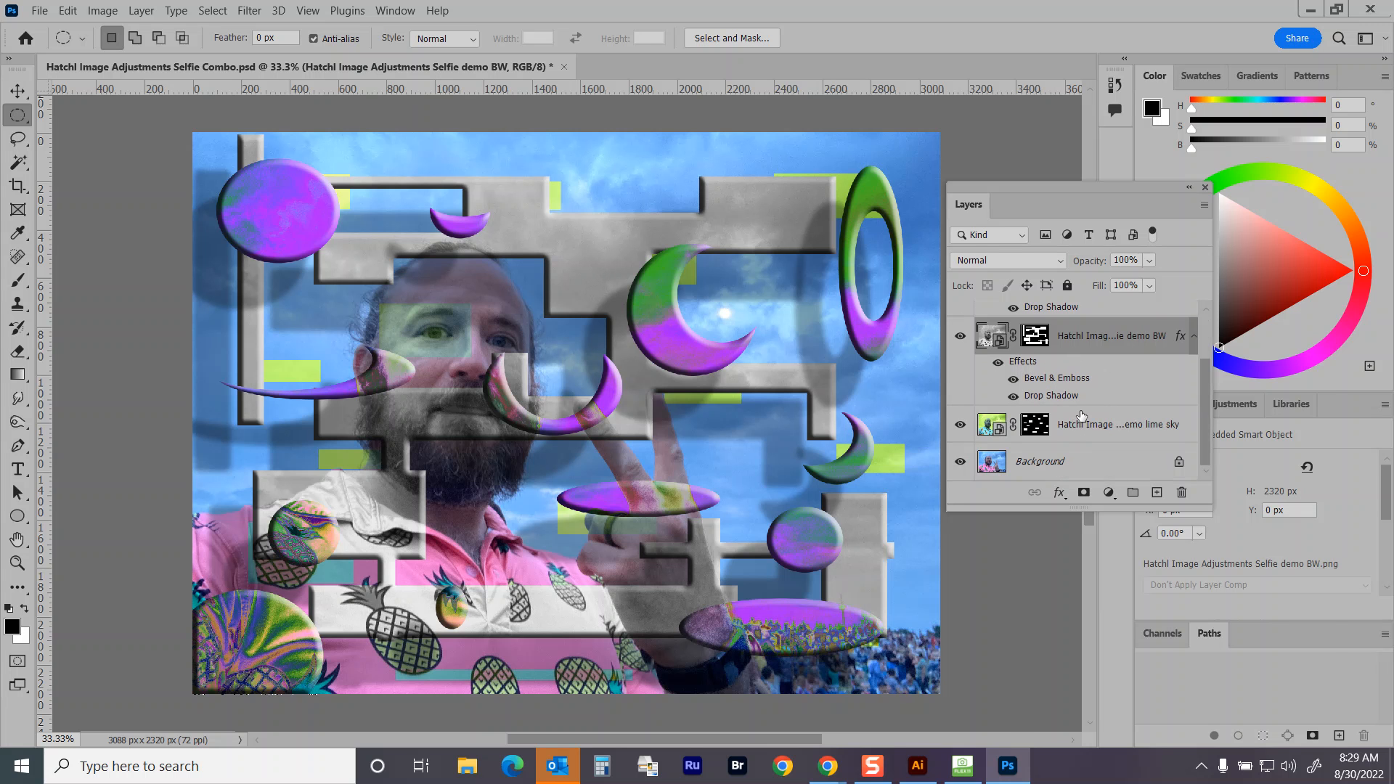
pyautogui.rightClick(1086, 422)
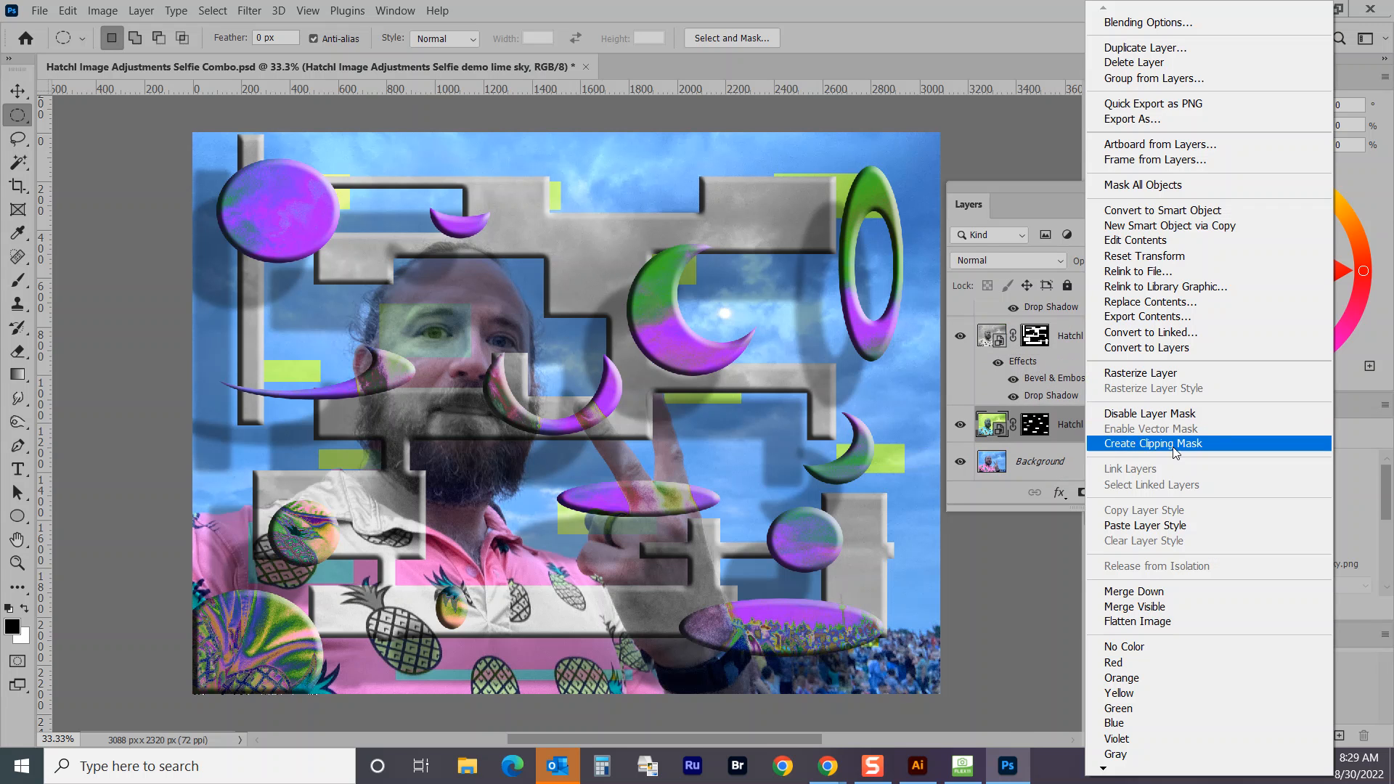
pyautogui.click(1147, 525)
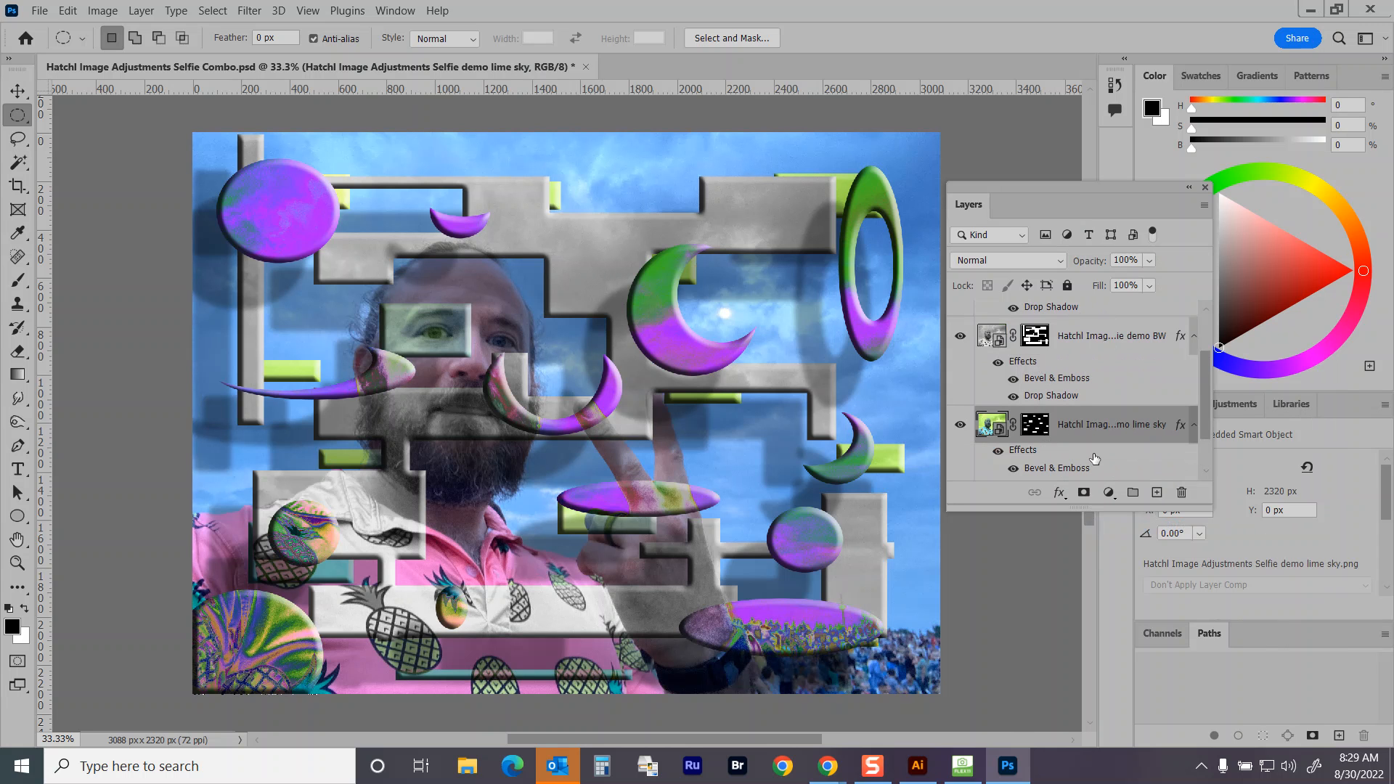
# Step: Save the document, and reorder the layers so the 60s version is on top with the lime sky version directly beneath it
pyautogui.hotkey('ctrl', 's')
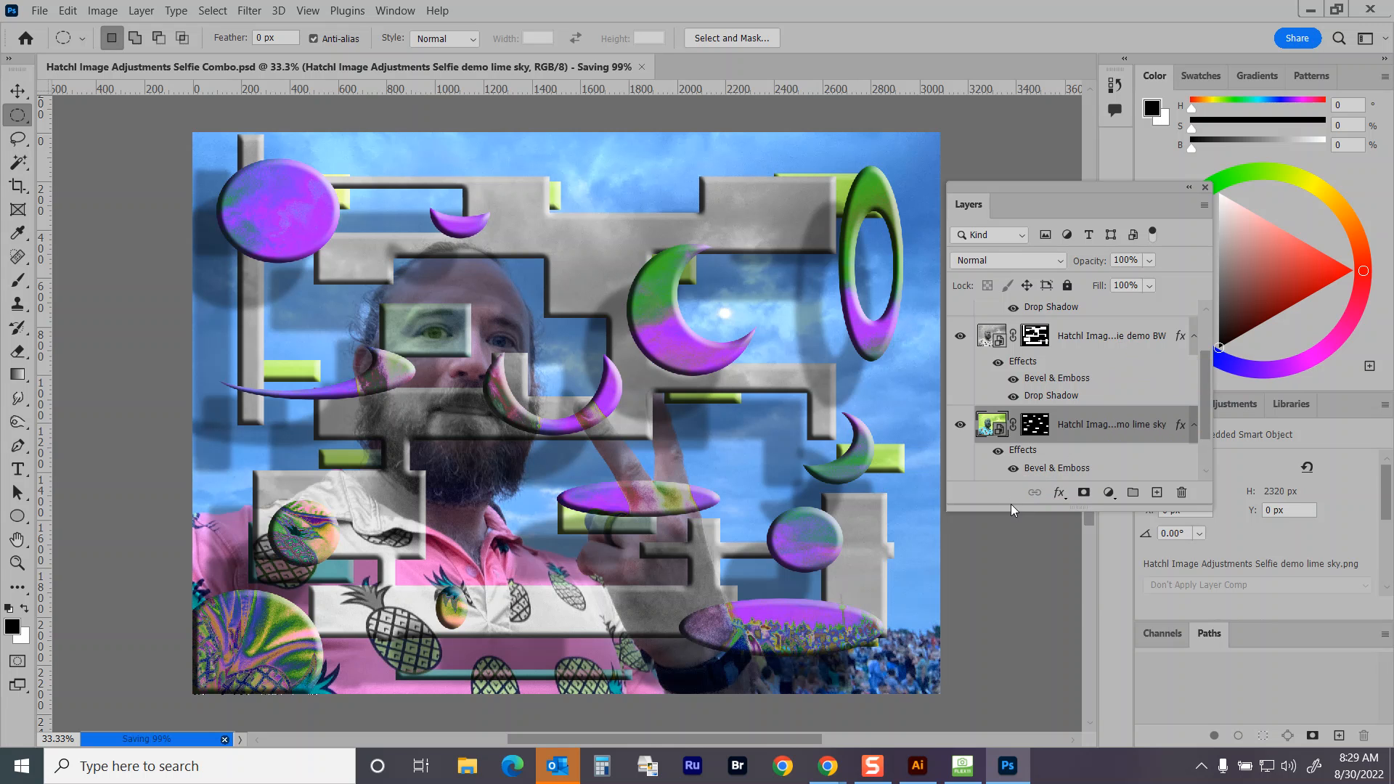
pyautogui.moveTo(1013, 508); pyautogui.dragTo(1019, 616)
pyautogui.moveTo(1091, 476); pyautogui.dragTo(1092, 306)
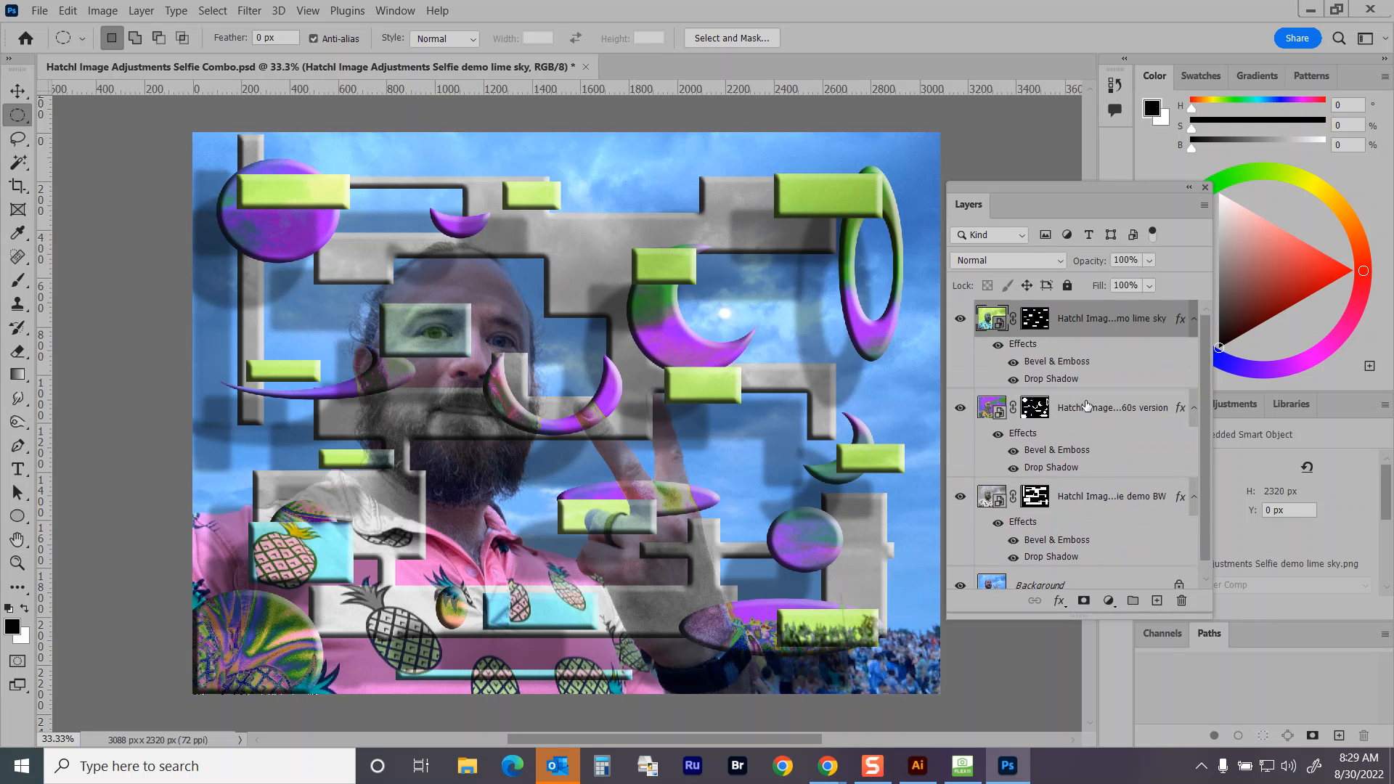
pyautogui.moveTo(1086, 408); pyautogui.dragTo(1085, 311)
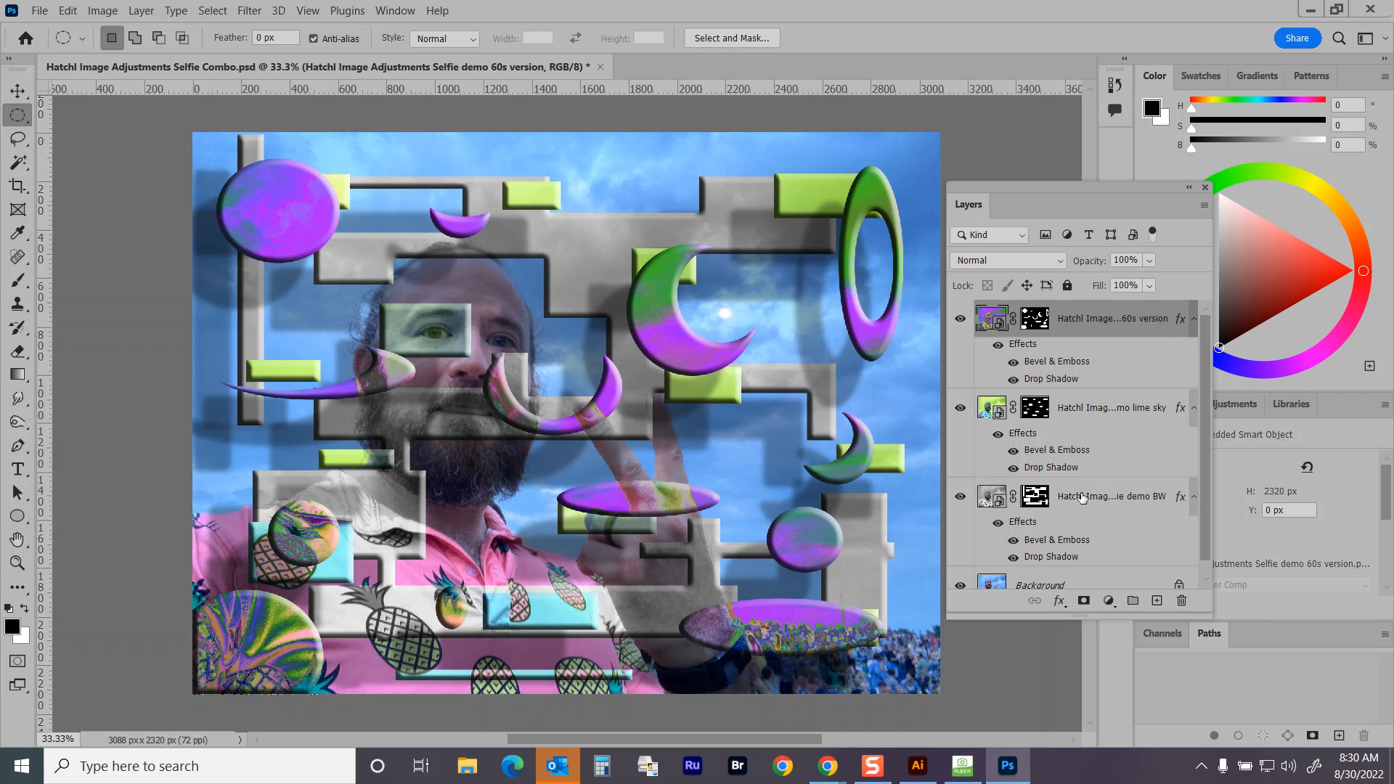
# Step: Turn off Bevel & Emboss in the lime sky layer's style and enable a Stroke
pyautogui.click(1089, 406)
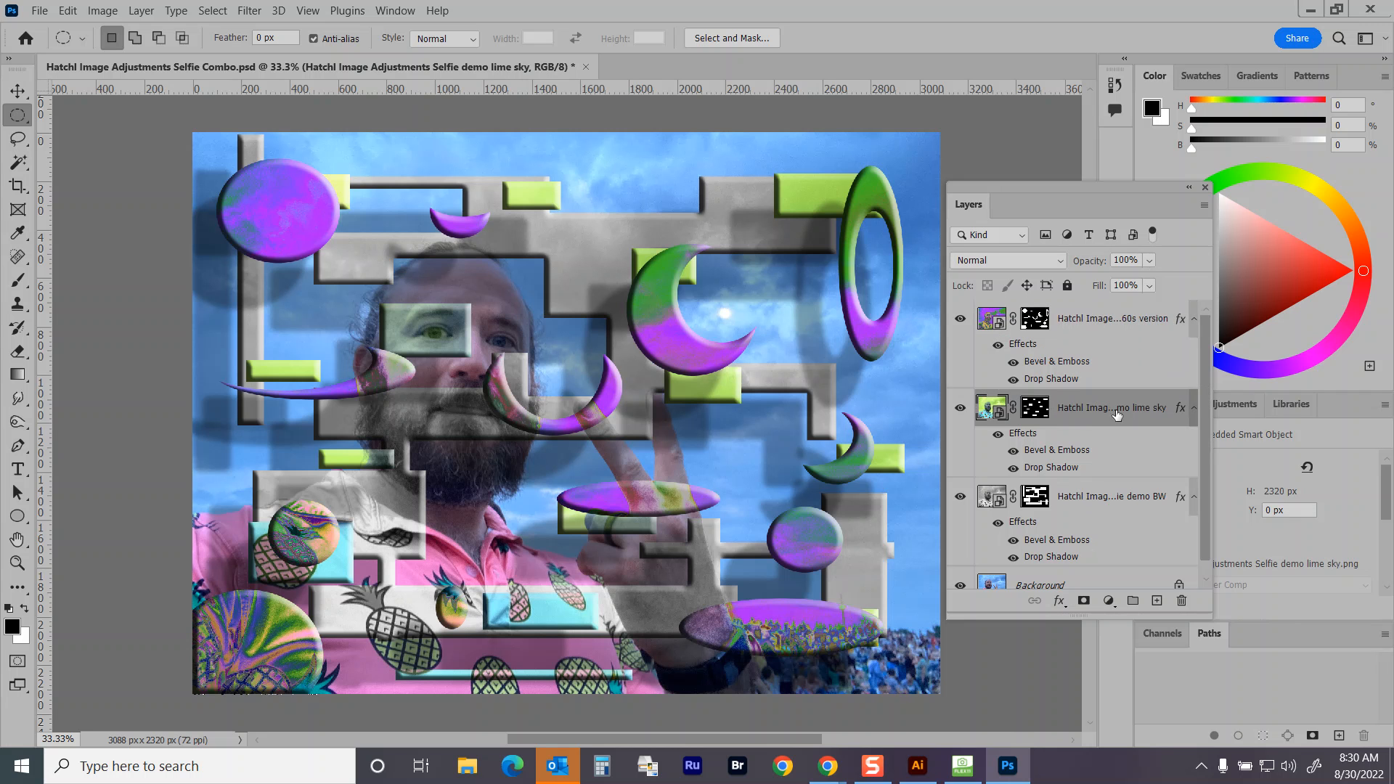
pyautogui.click(960, 407)
pyautogui.doubleClick(1028, 434)
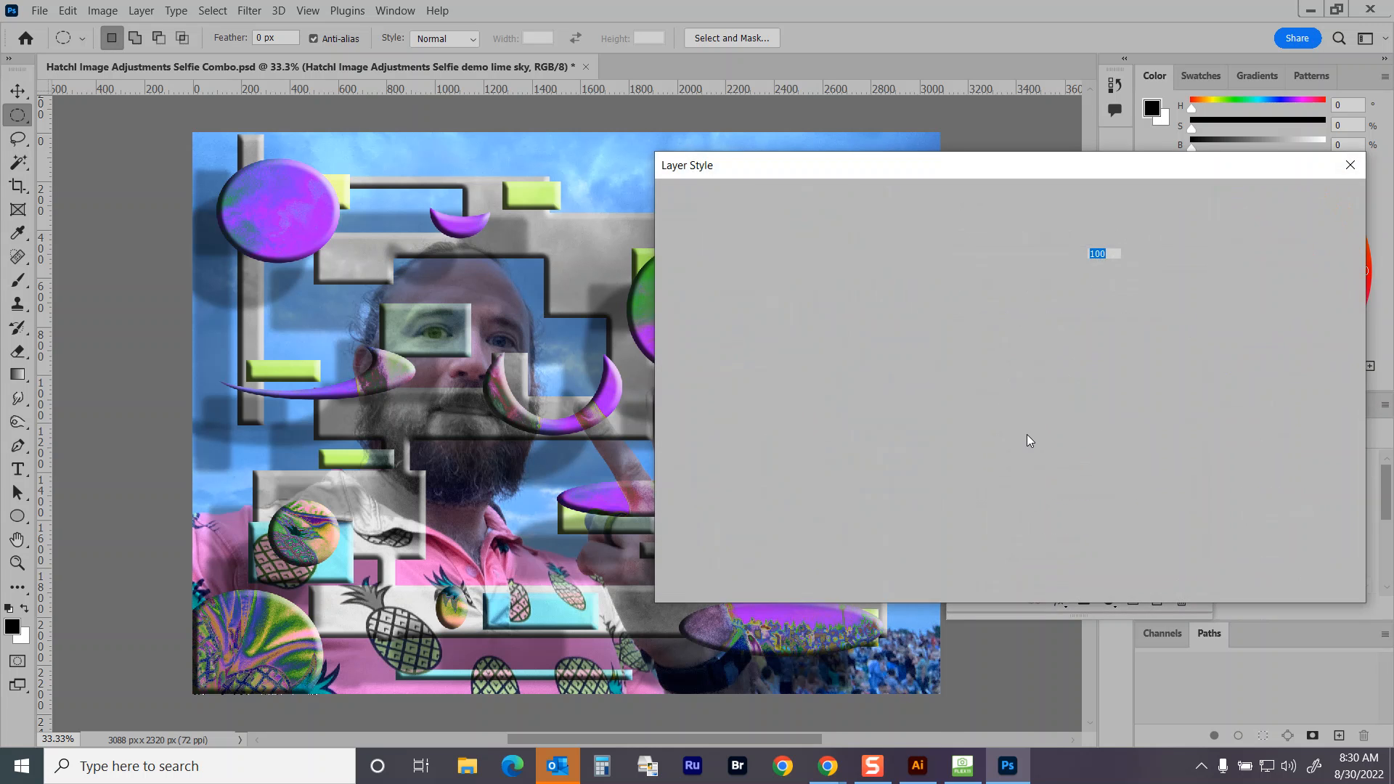
pyautogui.click(675, 250)
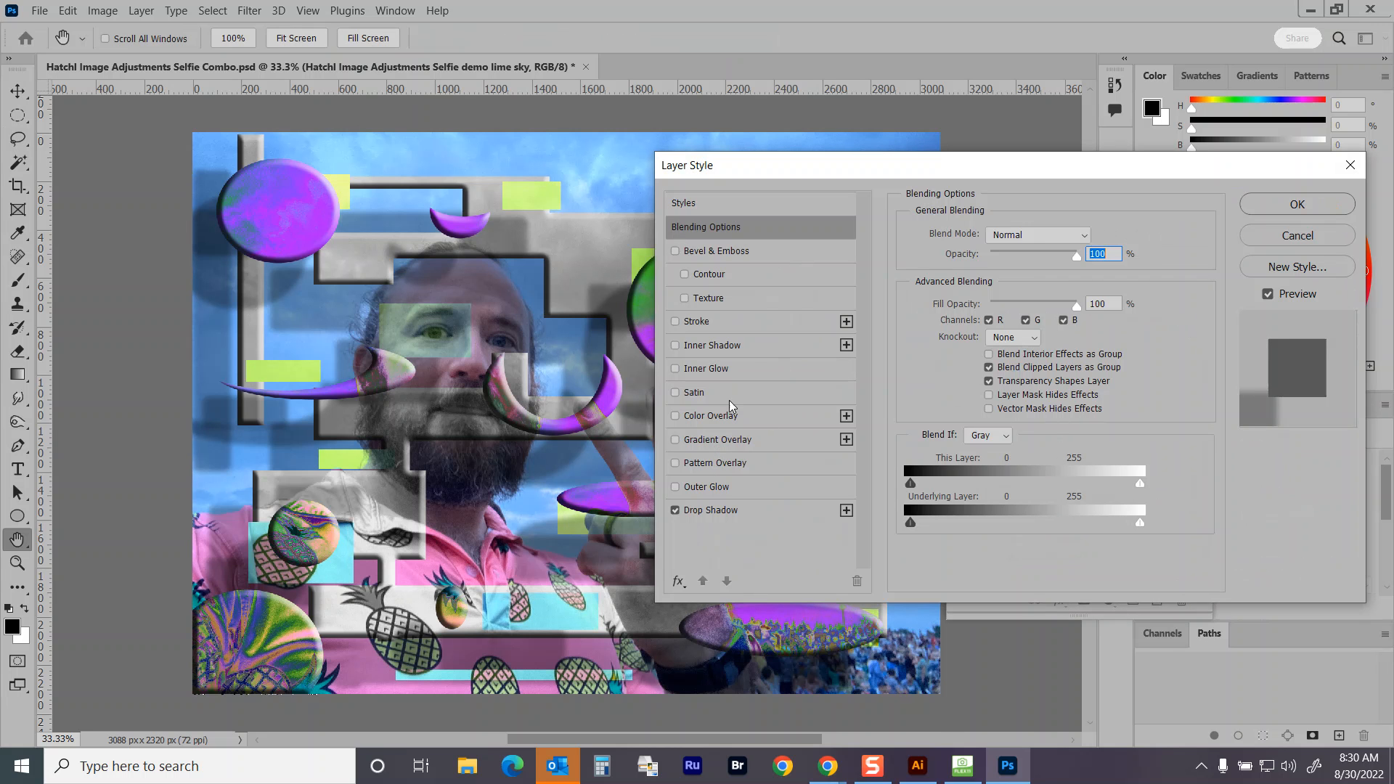
pyautogui.click(708, 321)
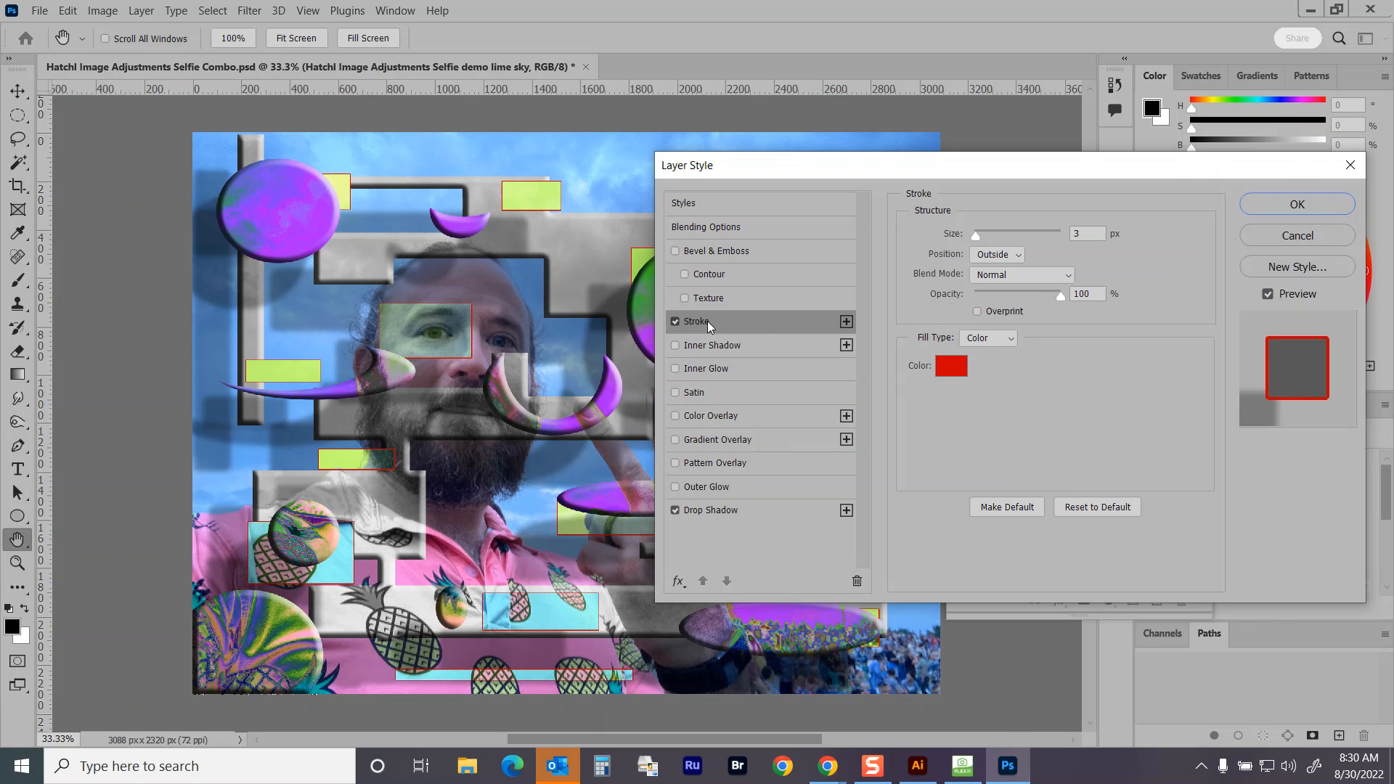
# Step: Make the lime sky layer's stroke 8 px wide in blue 0000cc, and apply the layer style
pyautogui.moveTo(976, 236); pyautogui.dragTo(978, 233)
pyautogui.click(948, 368)
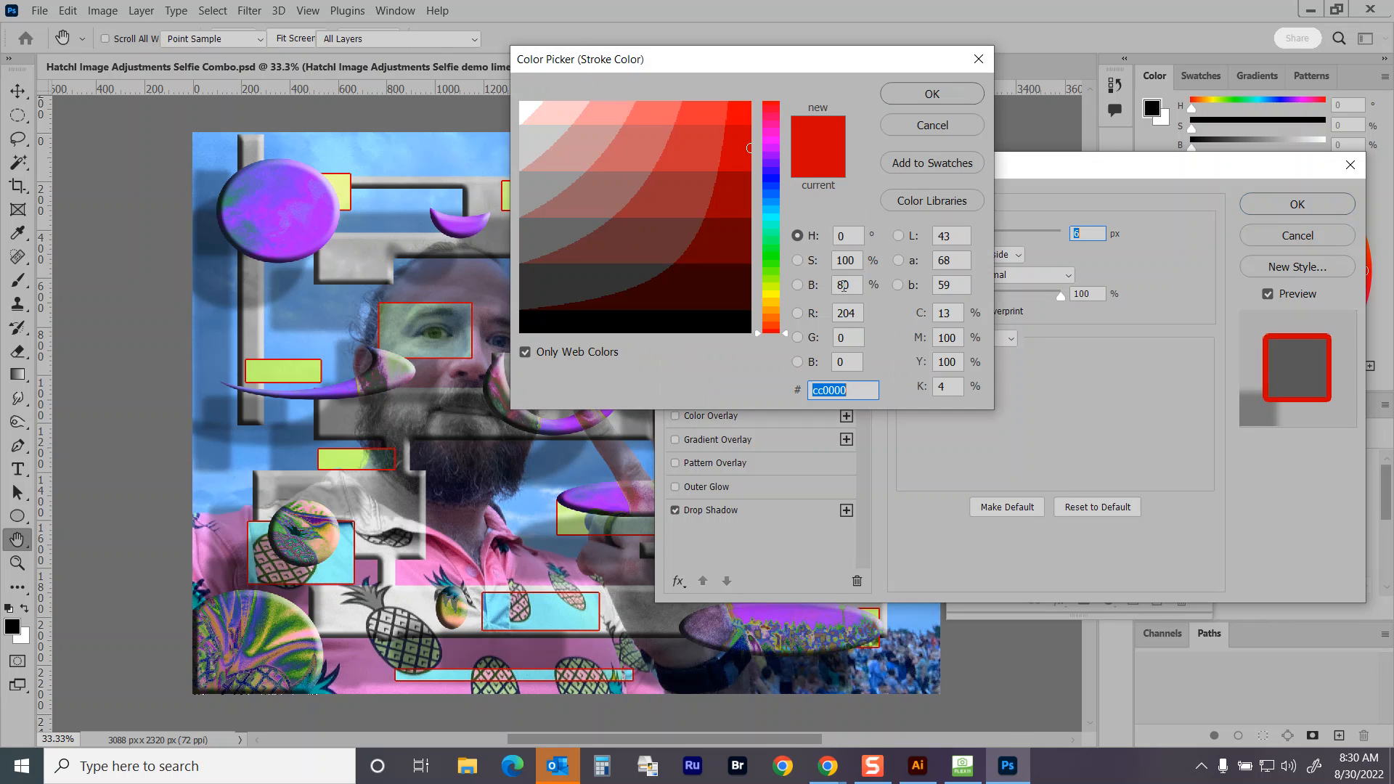
pyautogui.click(770, 178)
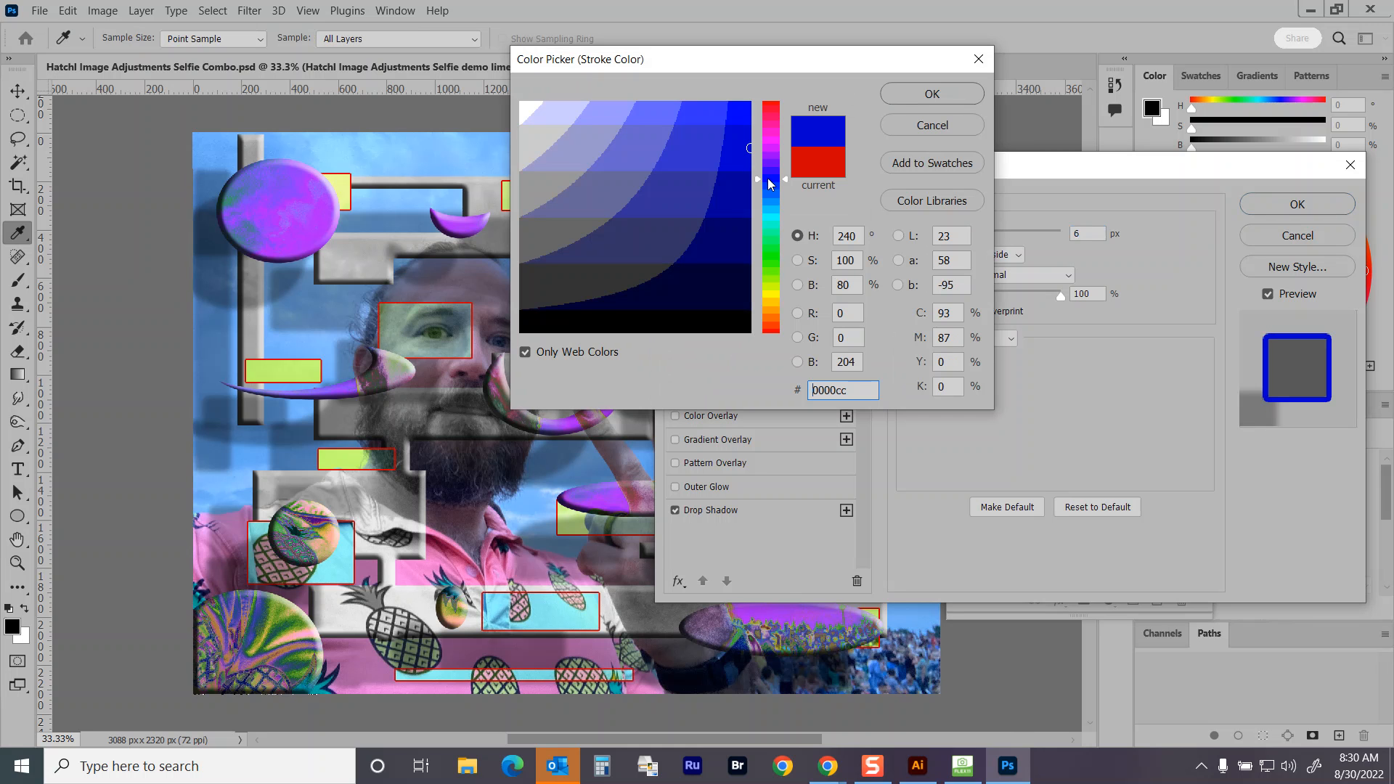
pyautogui.click(932, 95)
pyautogui.moveTo(980, 237); pyautogui.dragTo(981, 237)
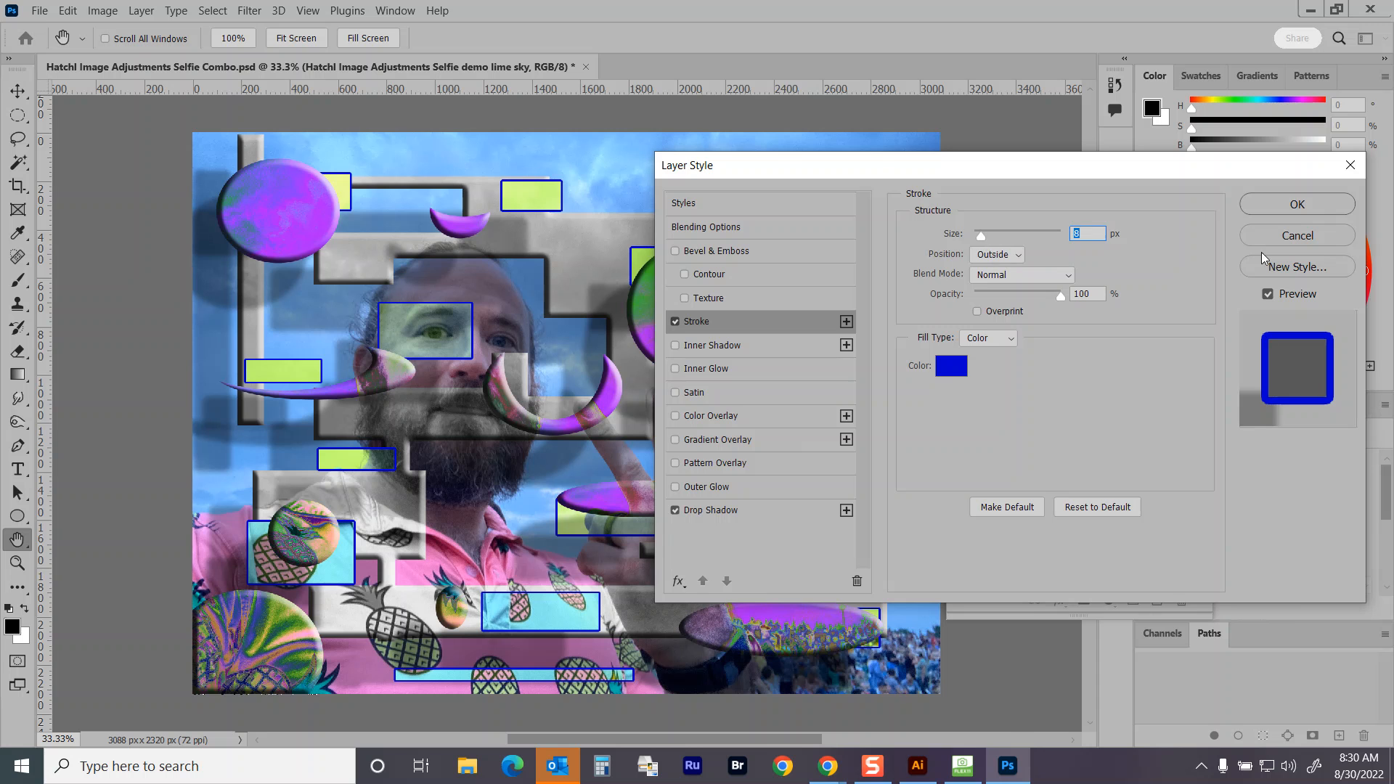
pyautogui.click(1308, 207)
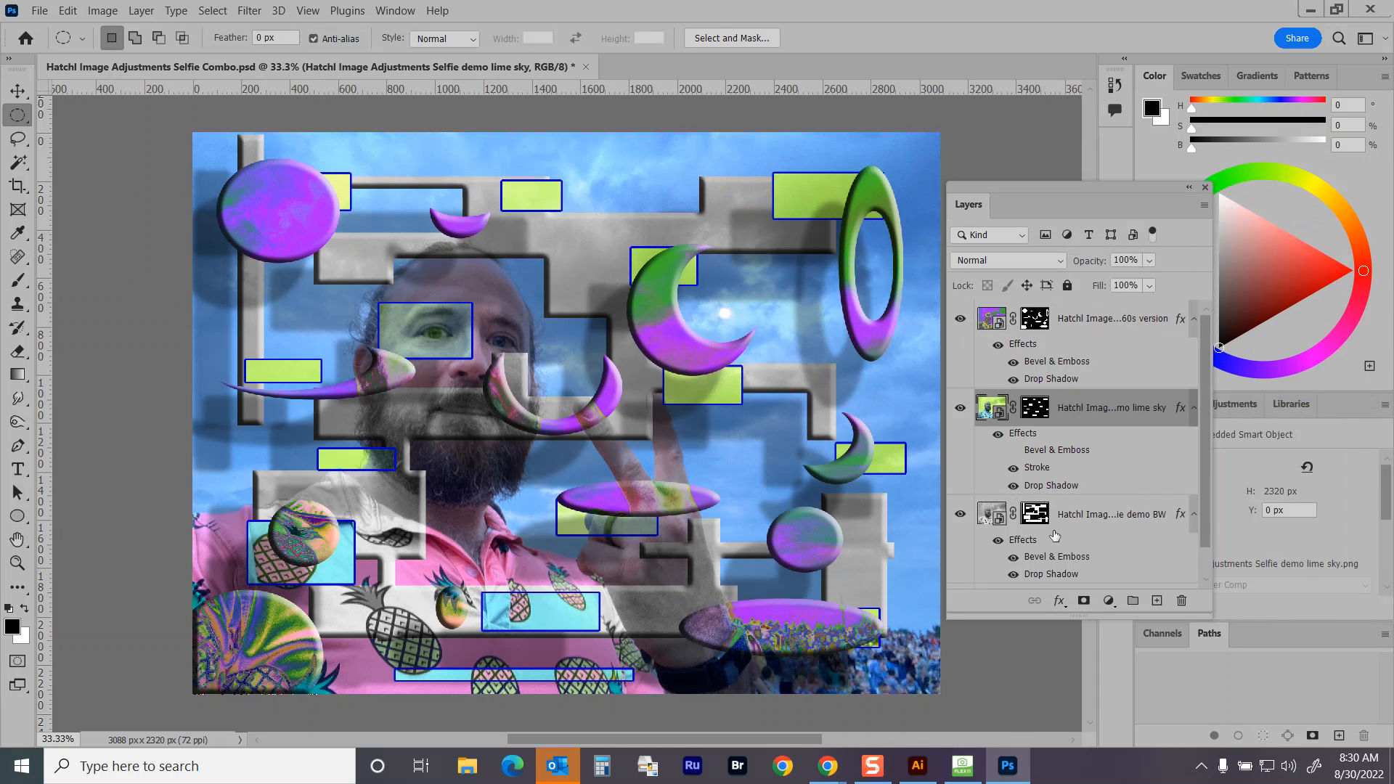
# Step: Turn off Bevel & Emboss in the black-and-white layer's style and enable an Outer Glow
pyautogui.click(1025, 541)
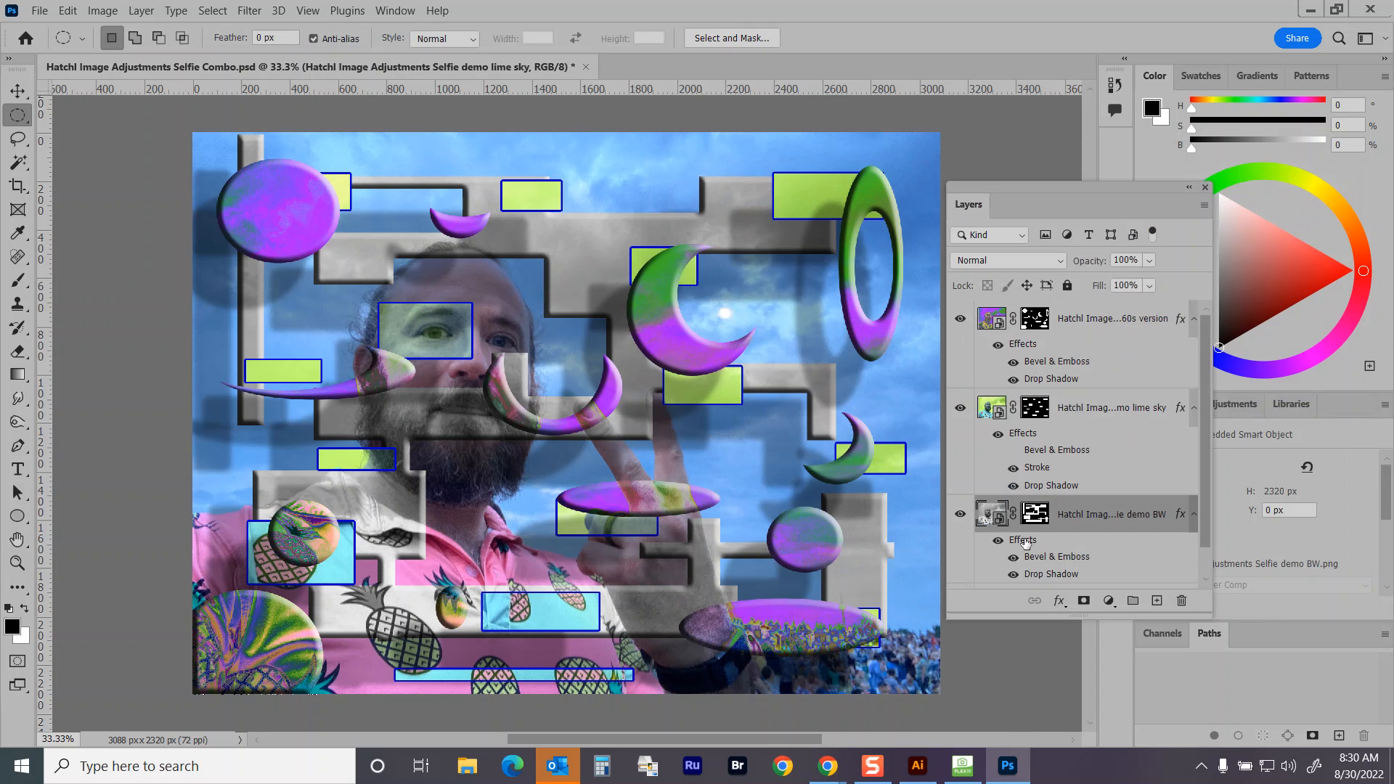
pyautogui.doubleClick(1025, 541)
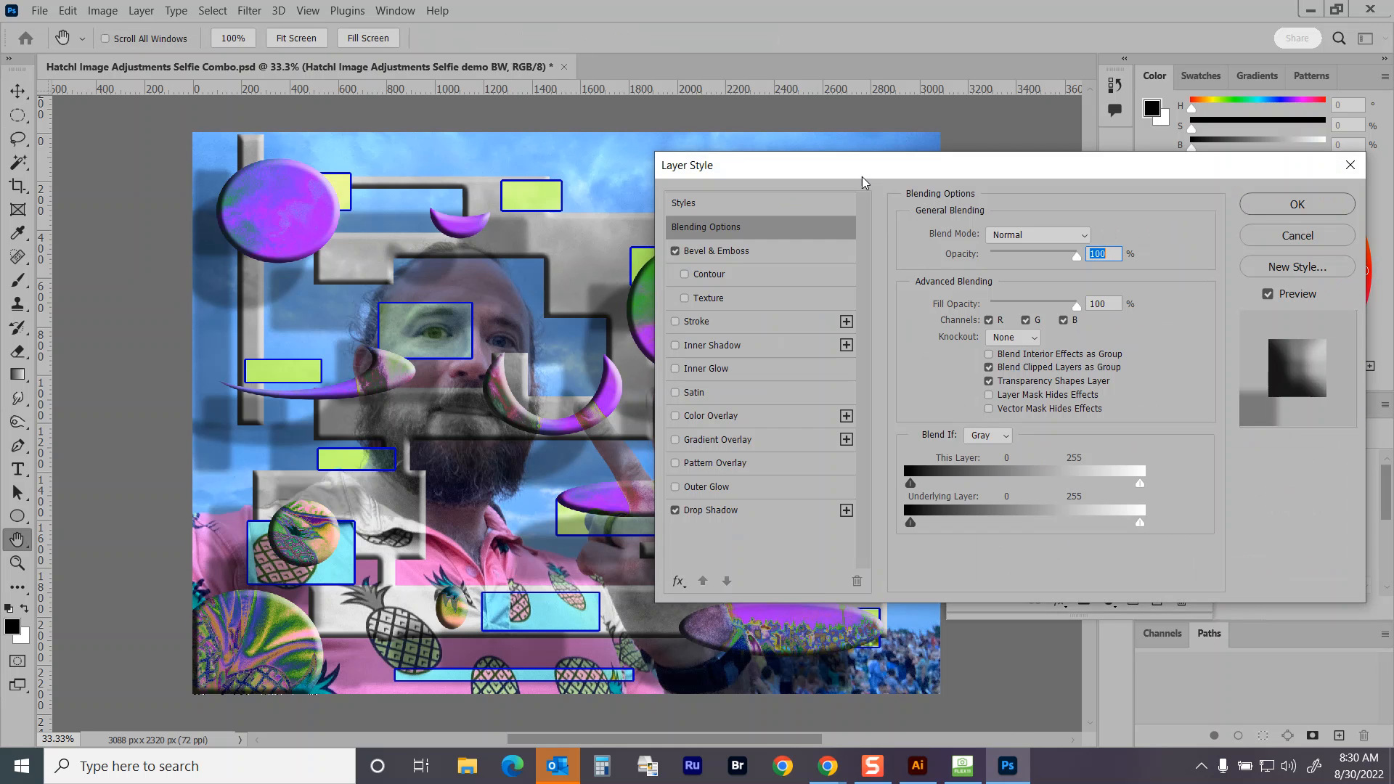
pyautogui.click(675, 250)
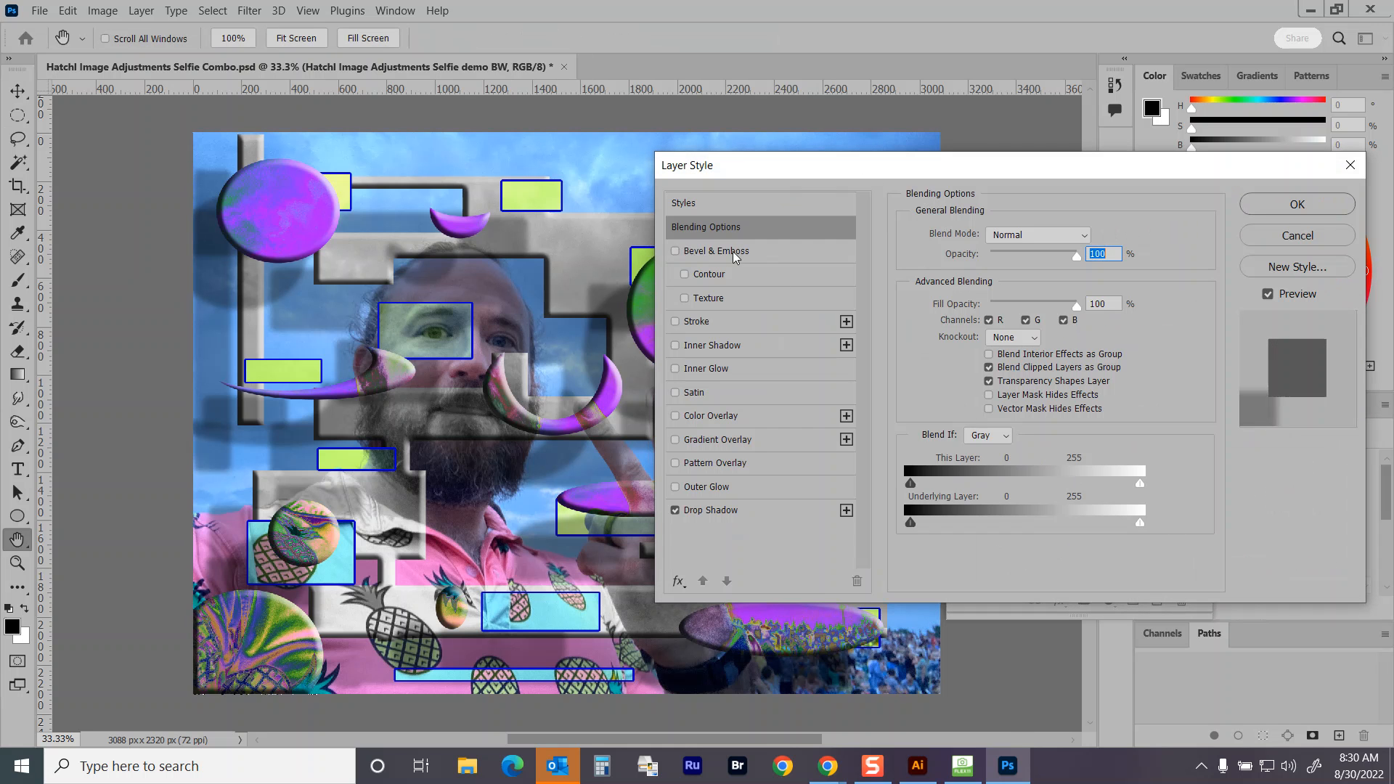
pyautogui.moveTo(775, 171); pyautogui.dragTo(846, 154)
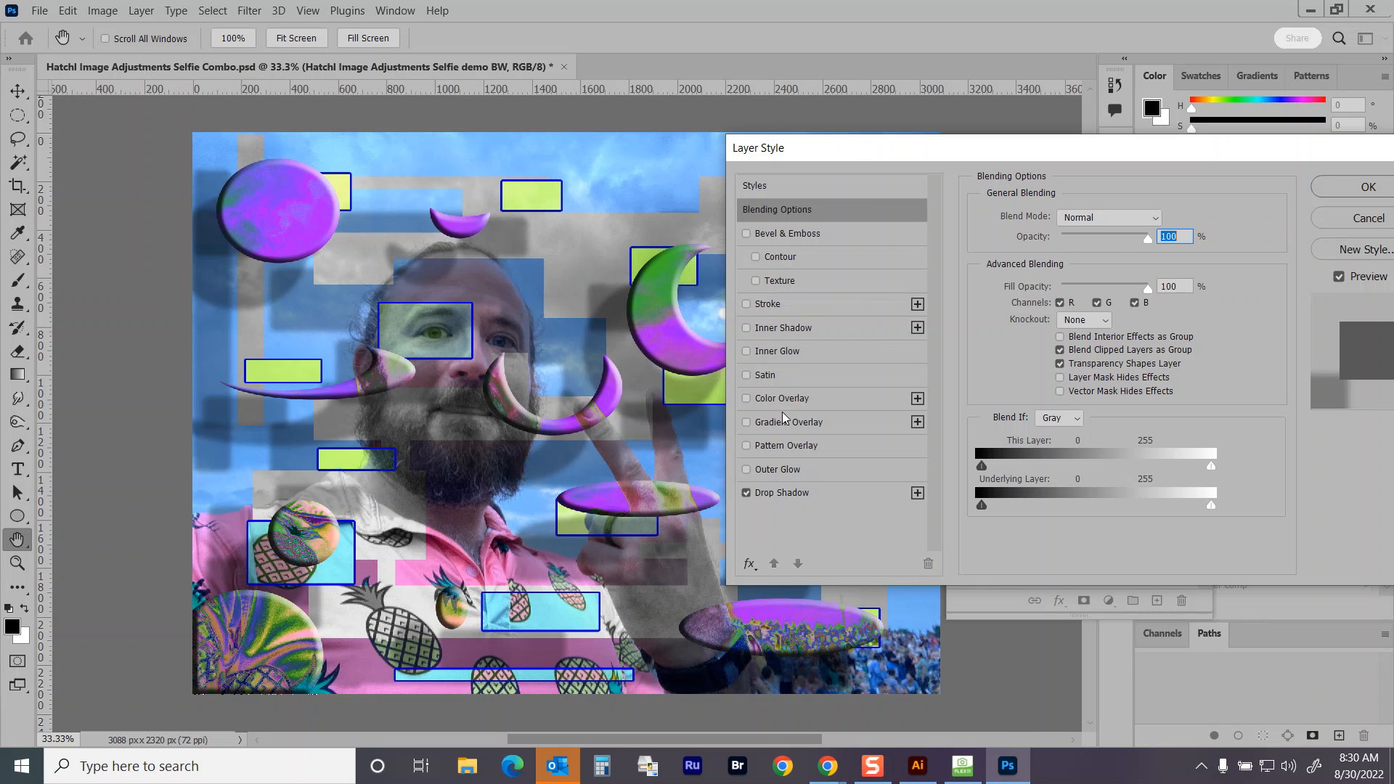
pyautogui.click(778, 468)
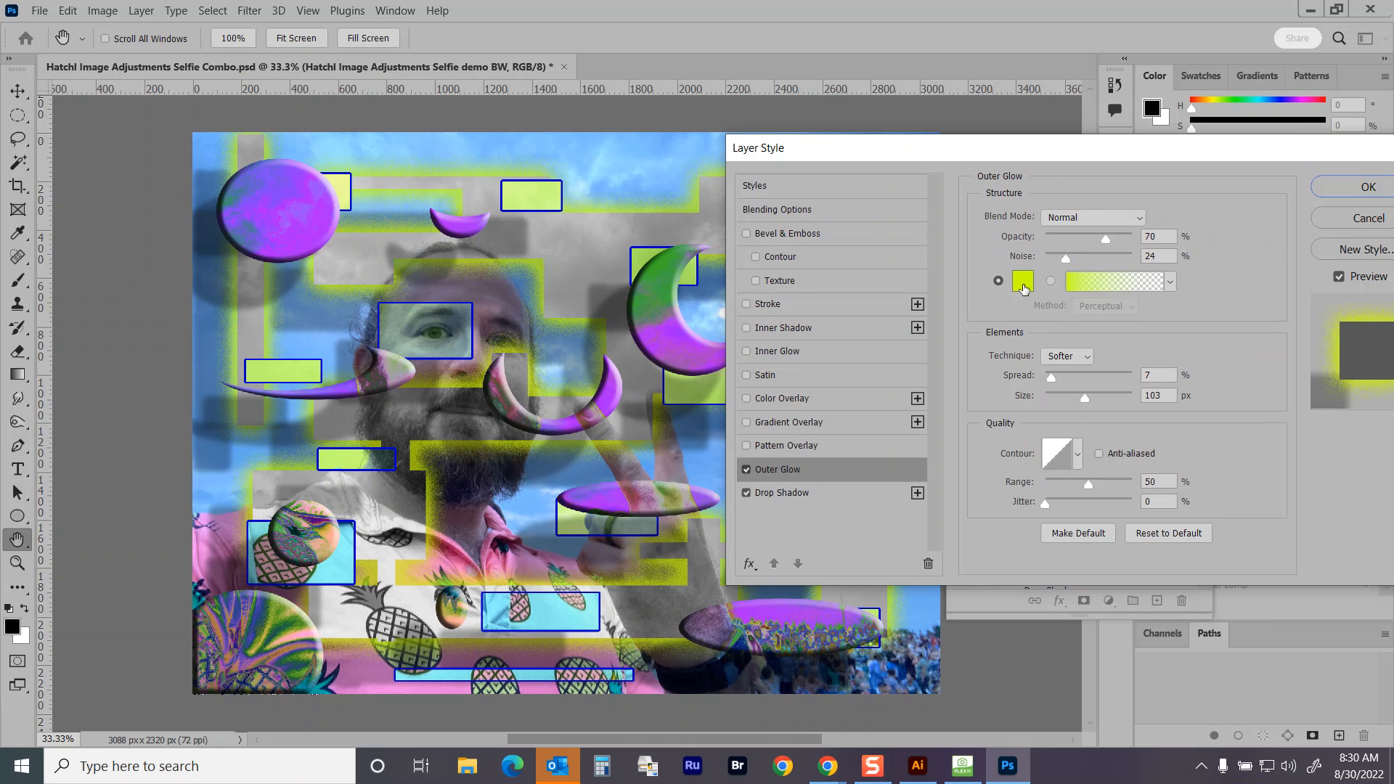
# Step: Set the black-and-white layer's Outer Glow to 57% opacity, 0% noise, 0% spread and 204 px size, and apply the layer style
pyautogui.moveTo(1066, 258); pyautogui.dragTo(953, 251)
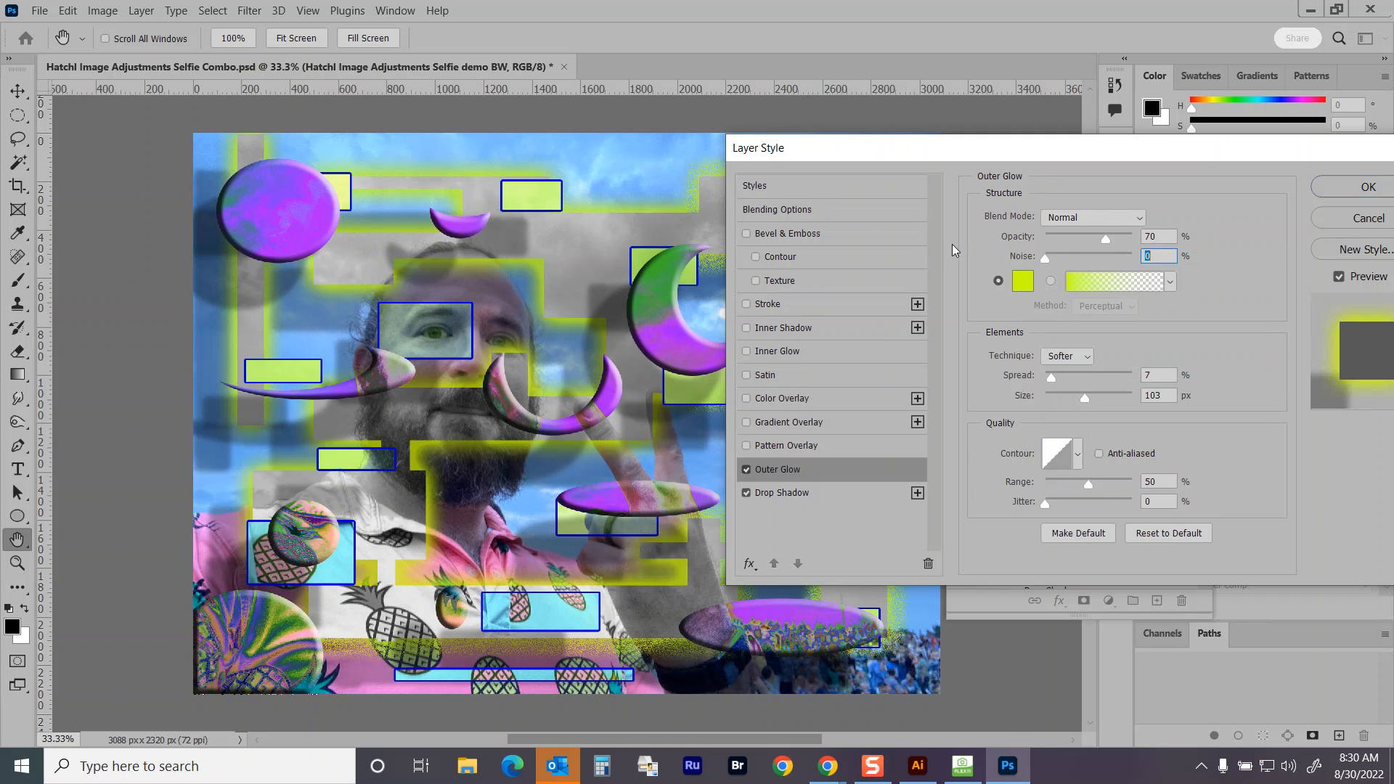
pyautogui.moveTo(1105, 238)
pyautogui.mouseDown()
pyautogui.moveTo(1146, 238)
pyautogui.moveTo(1094, 239)
pyautogui.mouseUp()
pyautogui.moveTo(1050, 377)
pyautogui.mouseDown()
pyautogui.moveTo(1118, 399)
pyautogui.moveTo(1045, 377)
pyautogui.mouseUp()
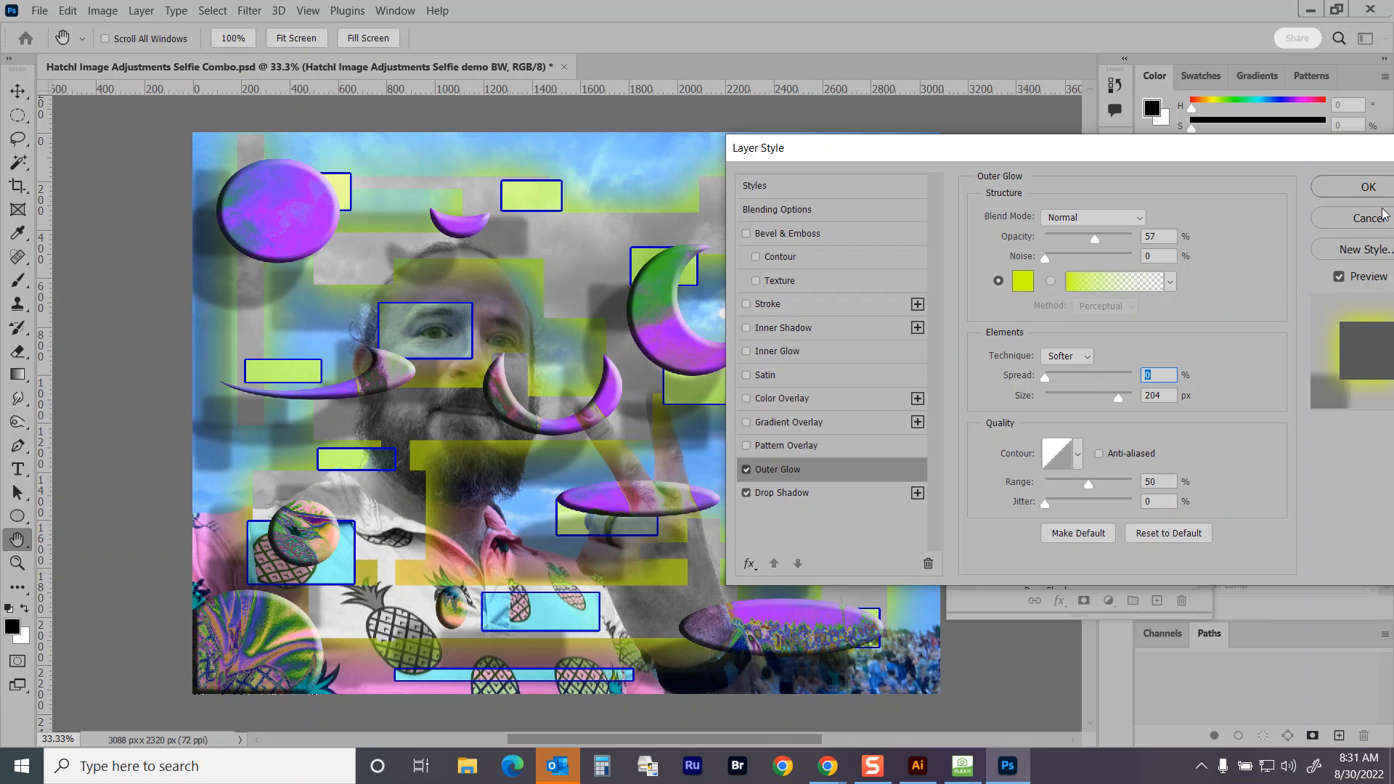
pyautogui.moveTo(1303, 154); pyautogui.dragTo(1245, 167)
pyautogui.click(1310, 199)
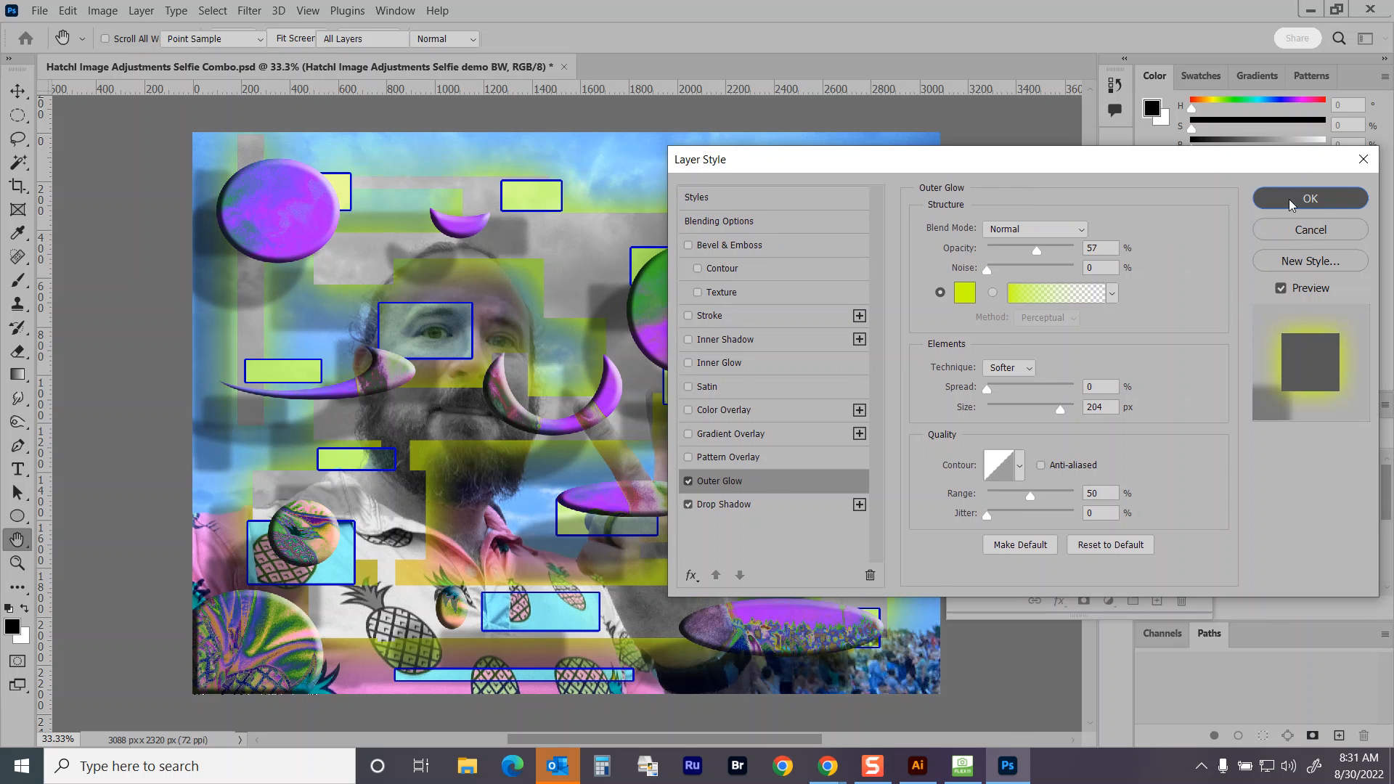
# Step: Save the document and quick-export it as a PNG on the Desktop, shortening the file name to the surname followed by "selfie Combo"
pyautogui.hotkey('ctrl', 's')
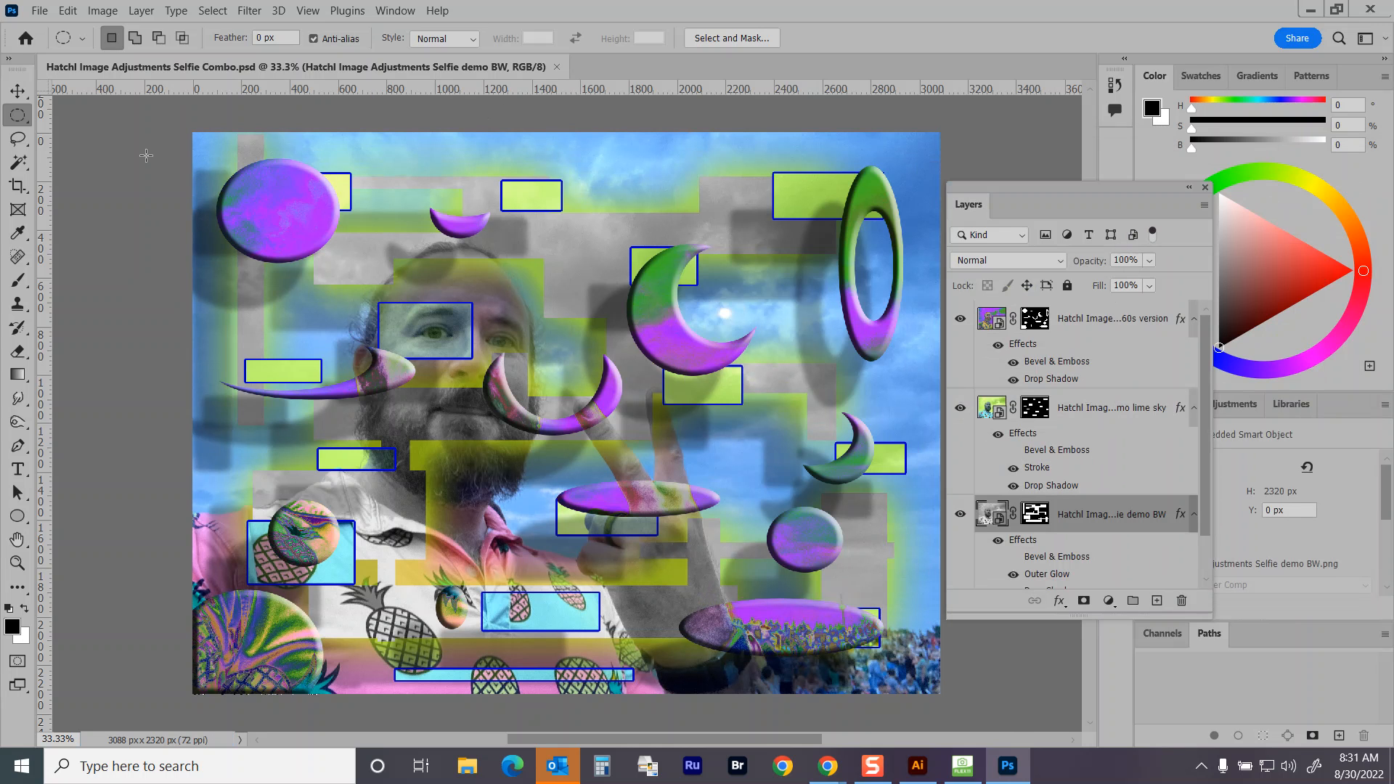
pyautogui.click(40, 10)
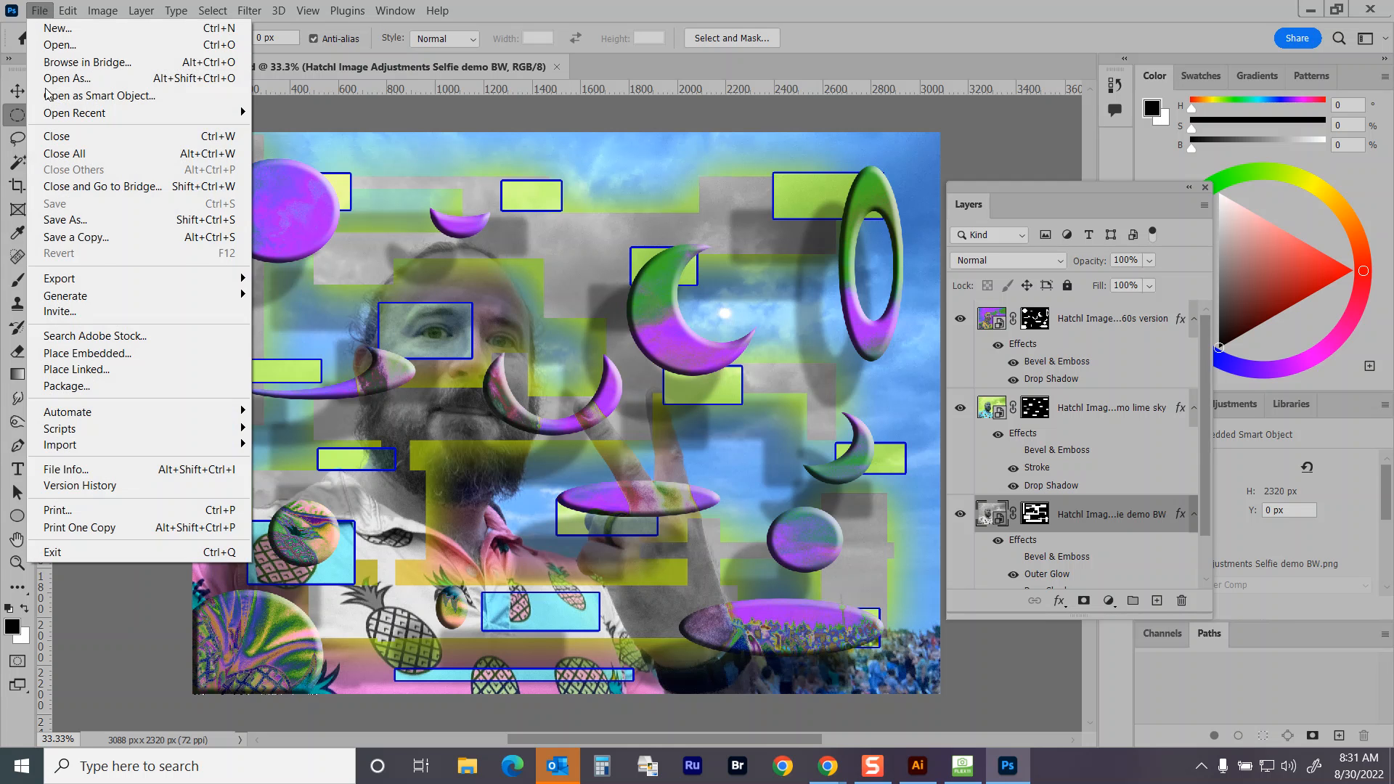
pyautogui.moveTo(102, 279)
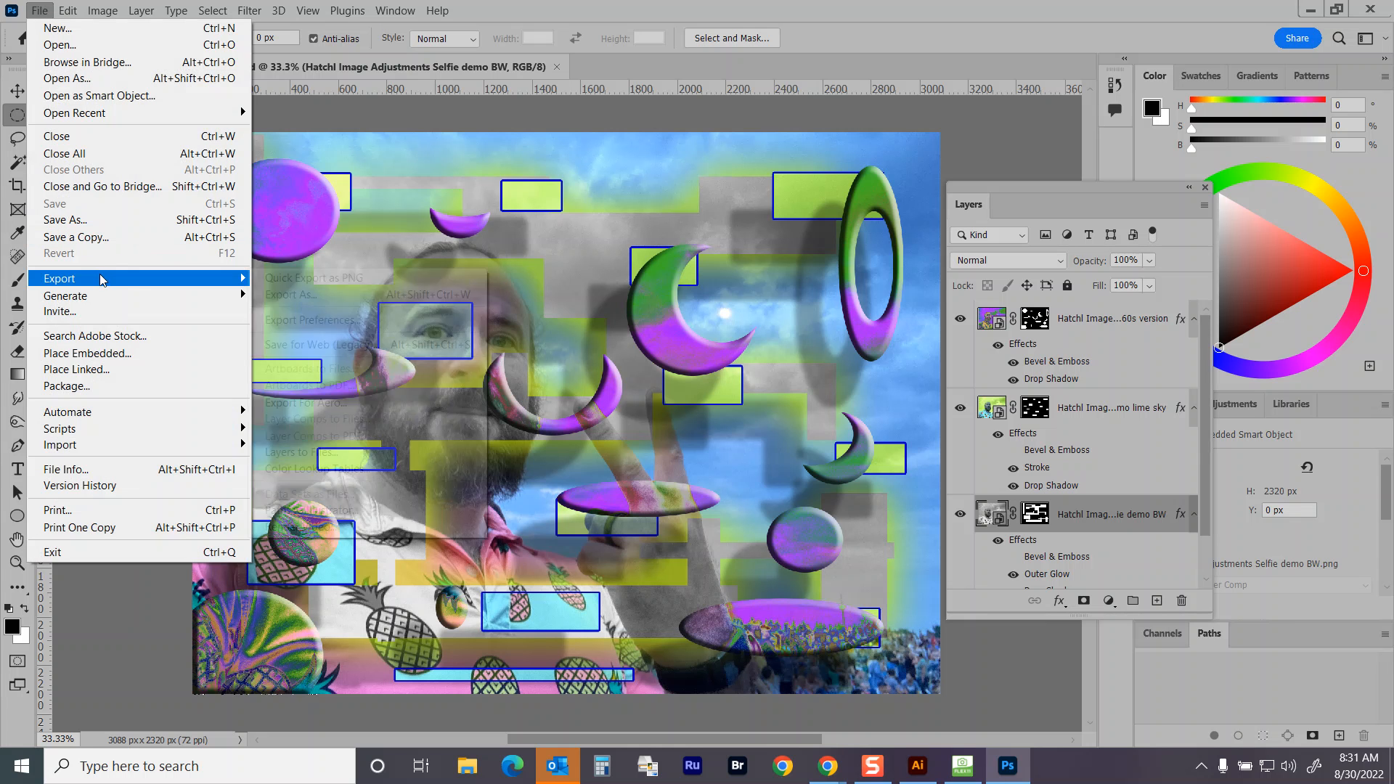
pyautogui.click(356, 279)
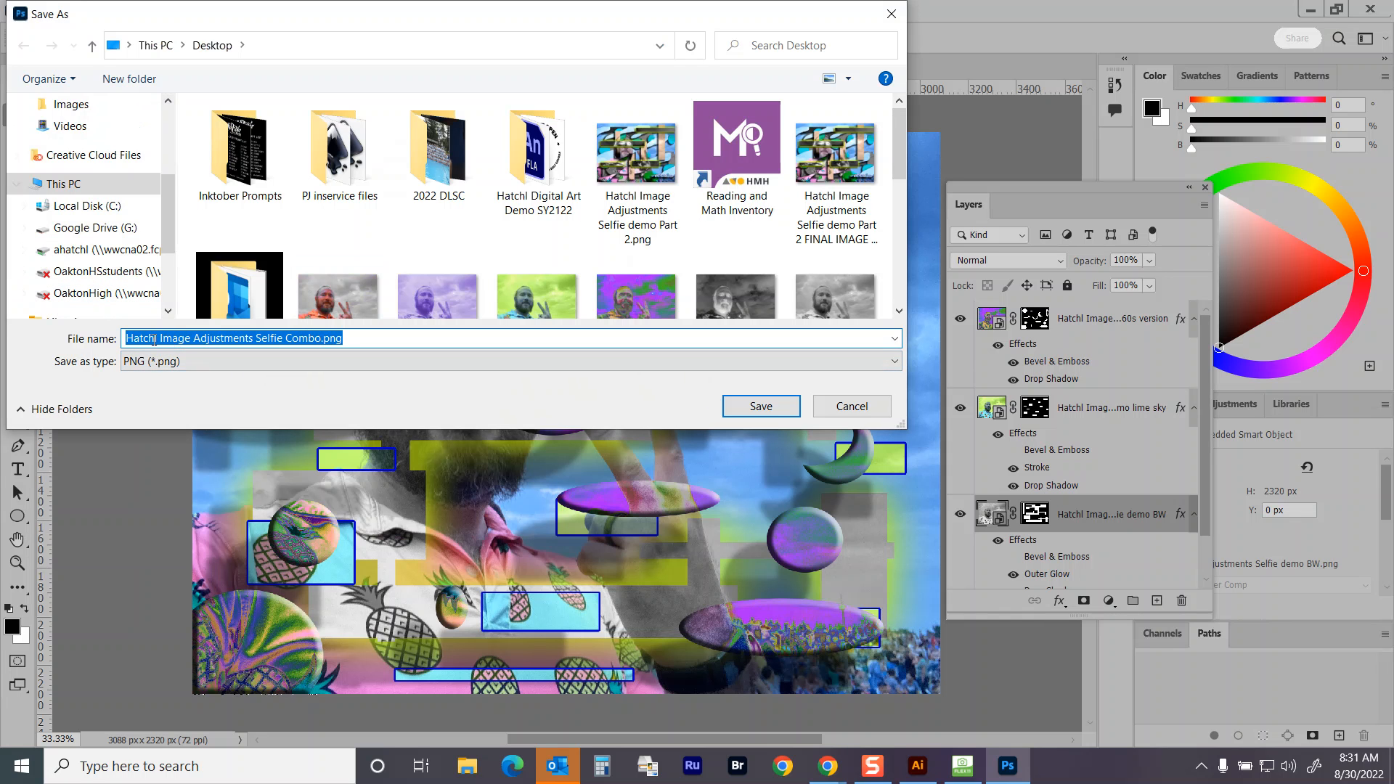
pyautogui.moveTo(262, 339); pyautogui.dragTo(160, 339)
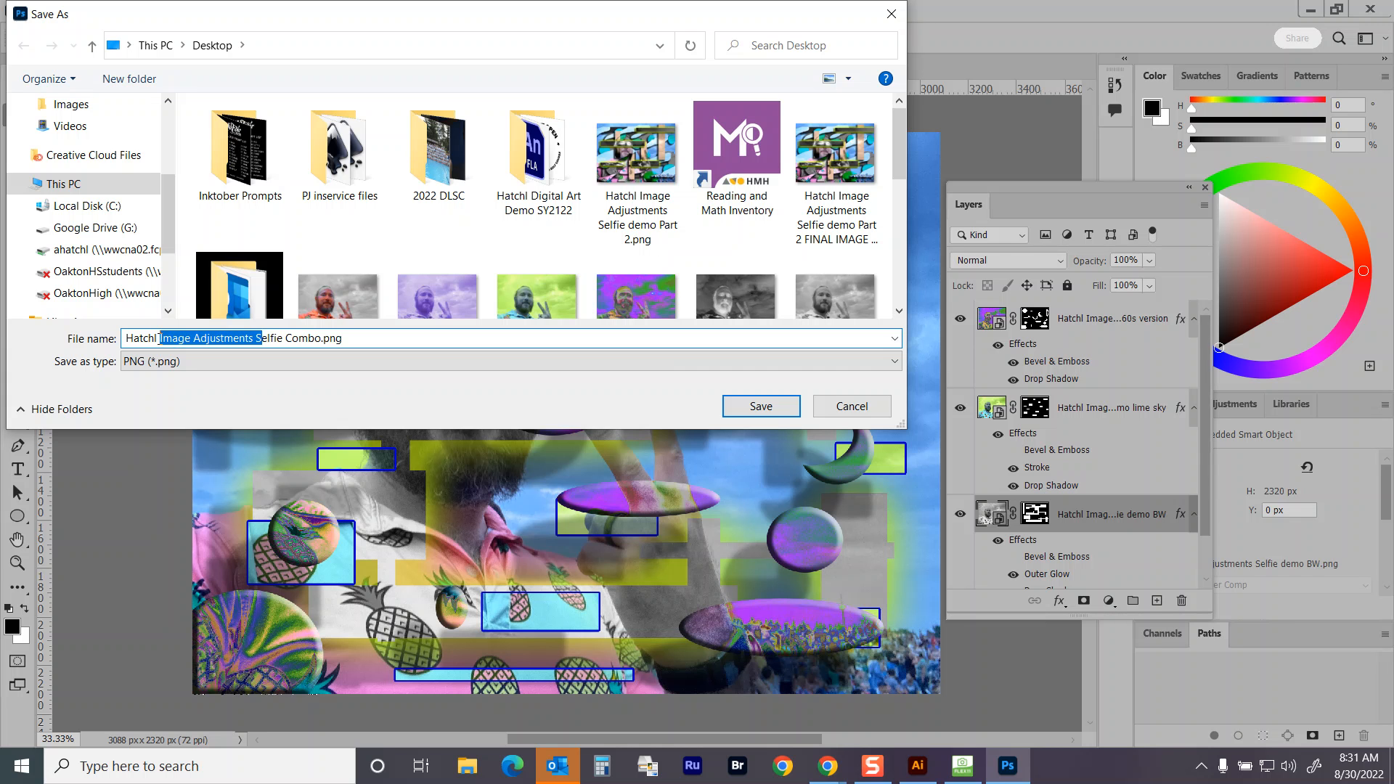
pyautogui.write('s')
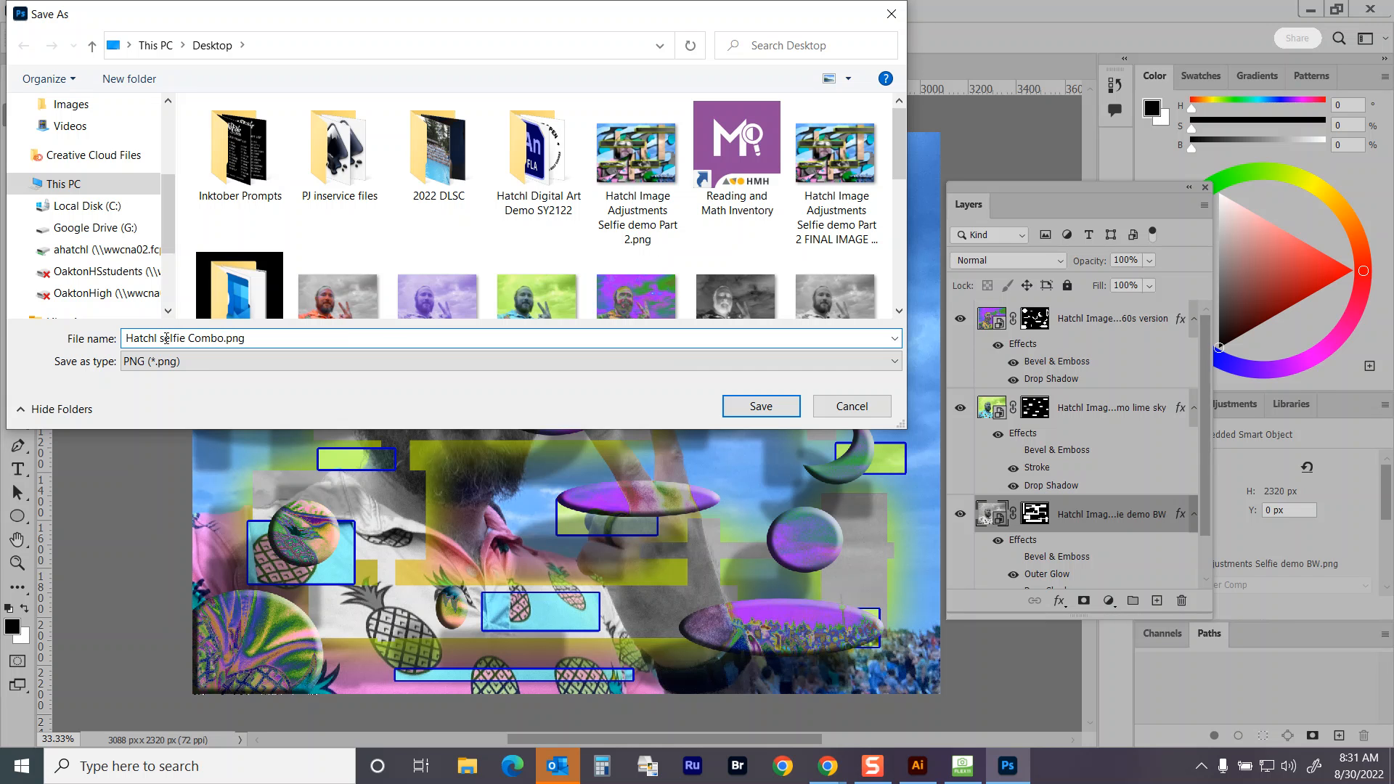
pyautogui.click(766, 404)
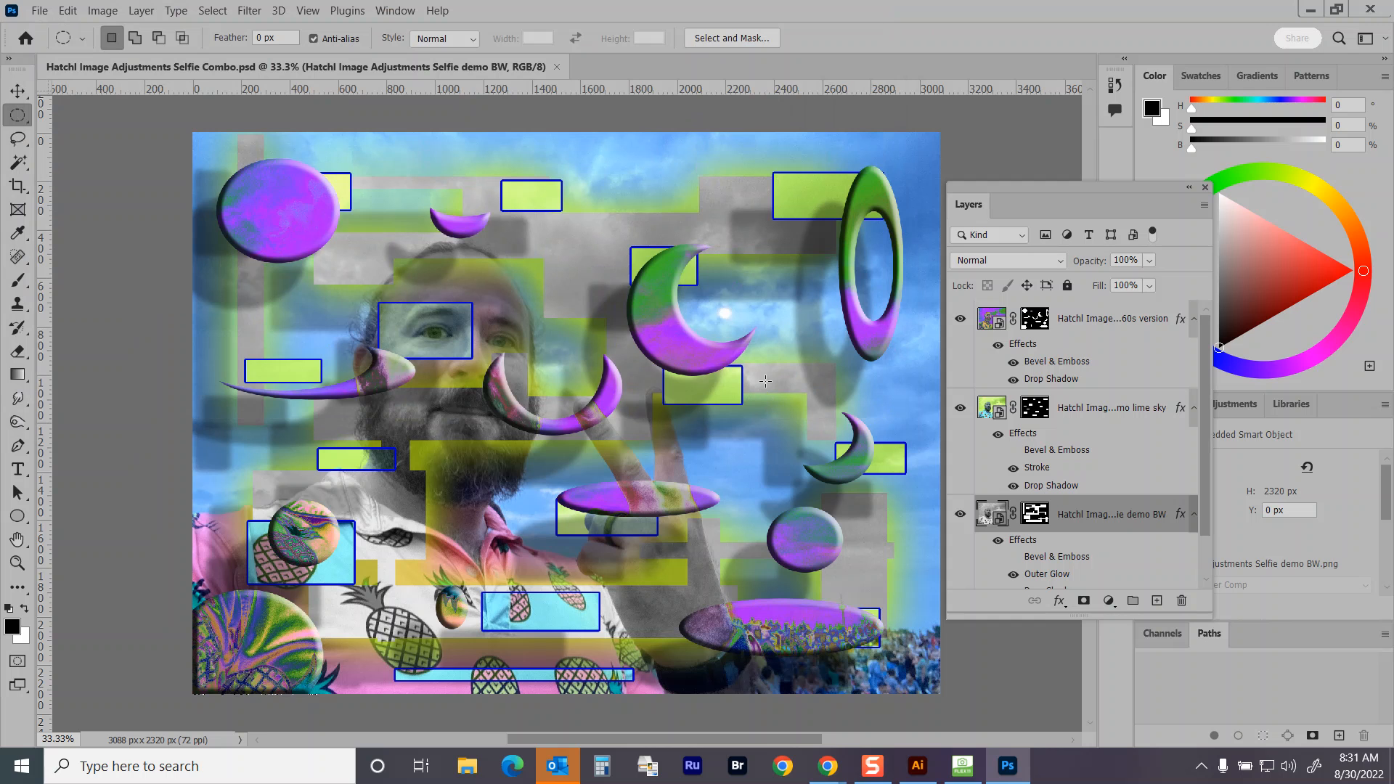